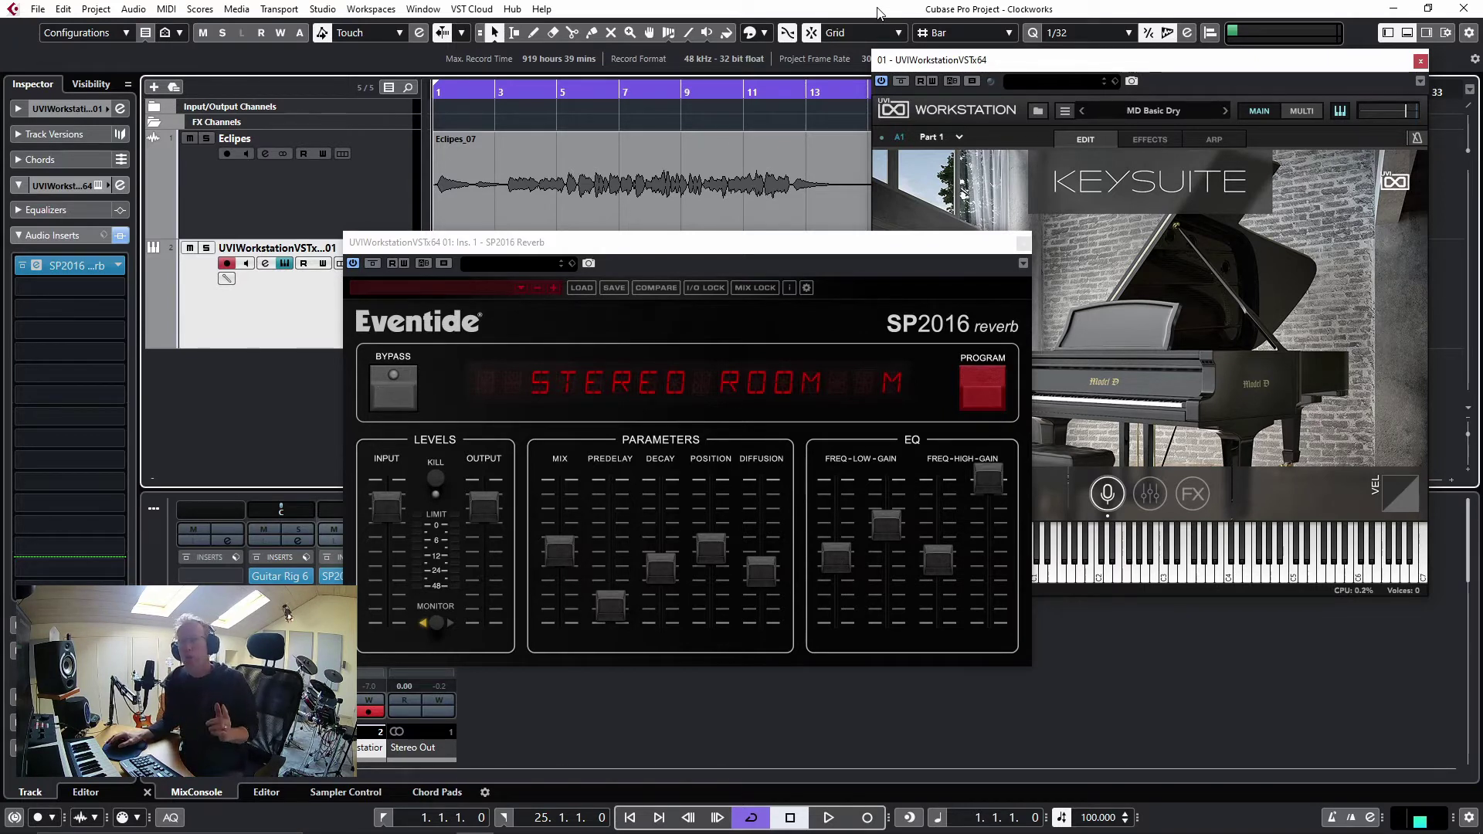
Step: Examine the SP2016 reverb's Vintage and Modern programs and its Spaces, Instruments and Artists preset categories
click(982, 395)
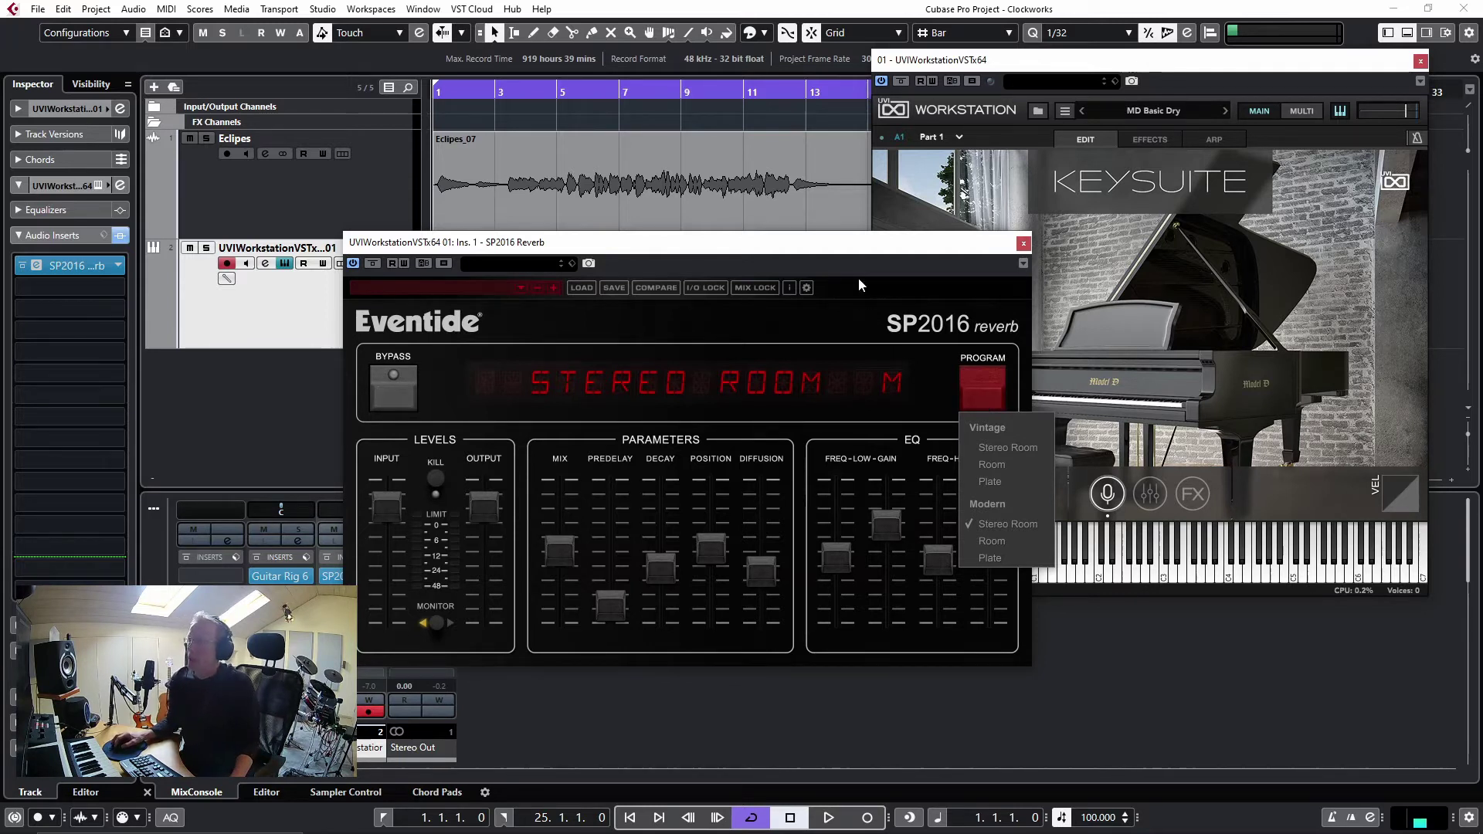
click(972, 386)
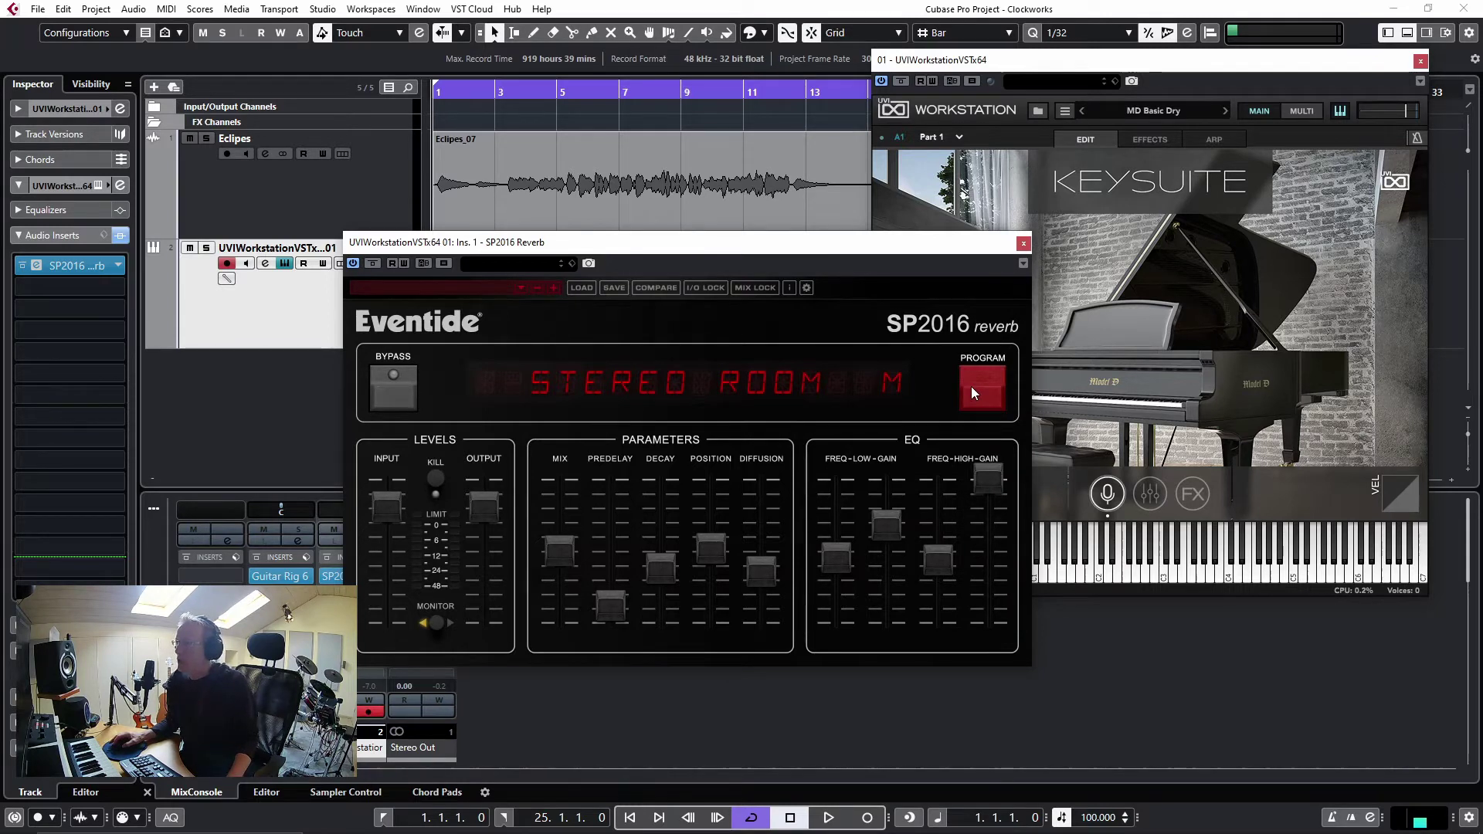
click(456, 288)
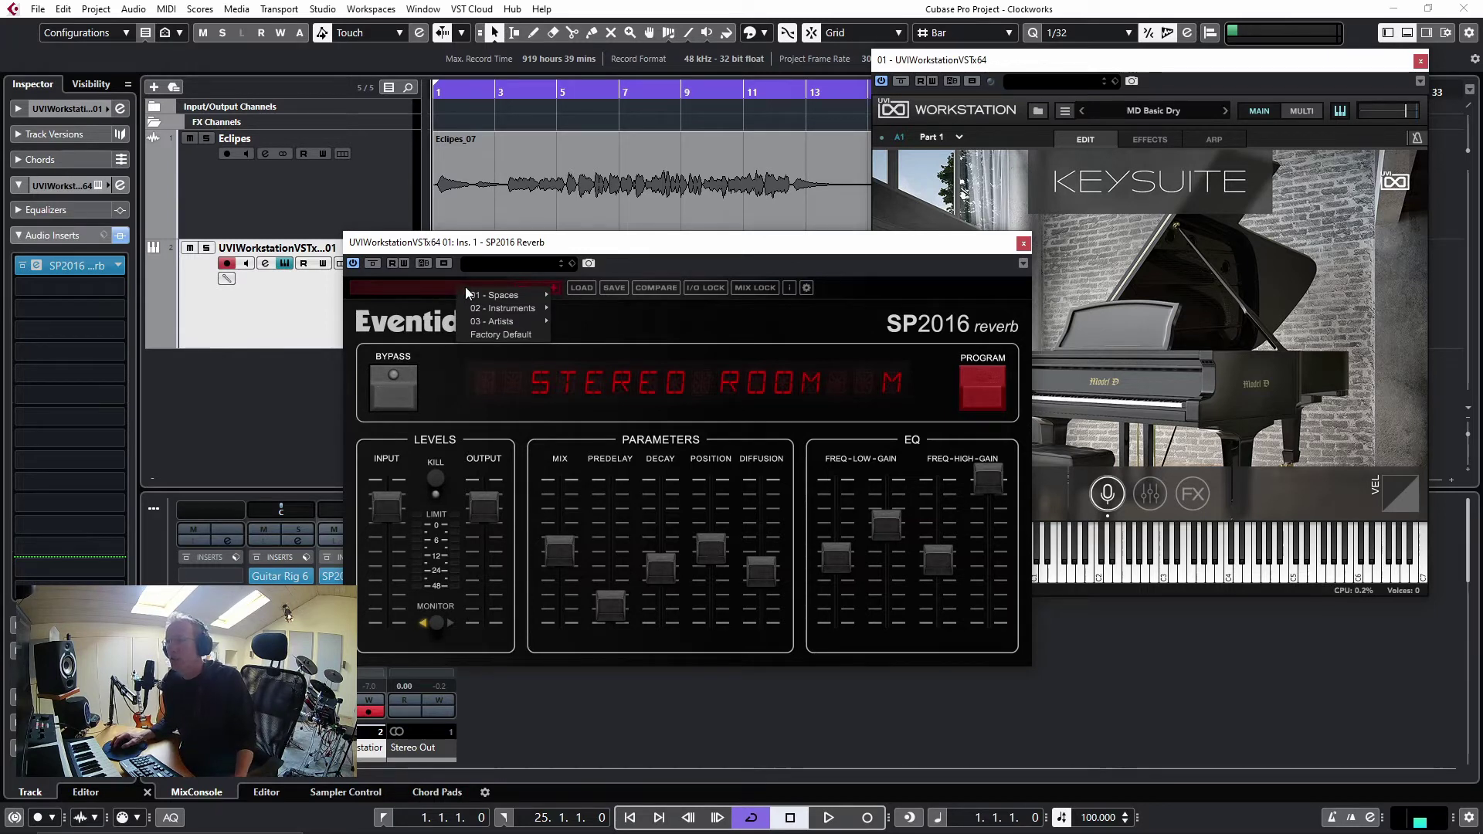
mouse_move(488, 309)
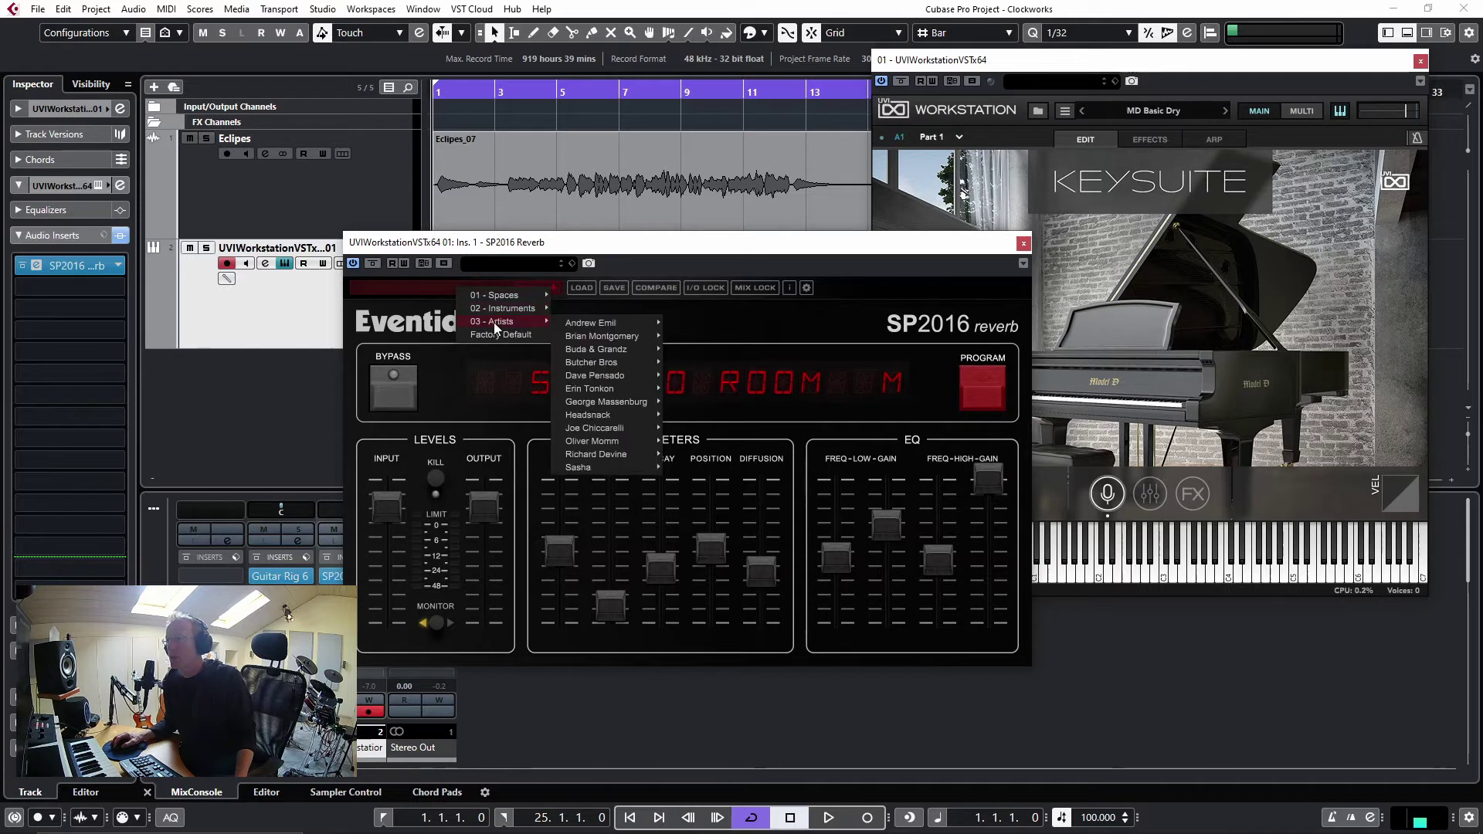
click(607, 247)
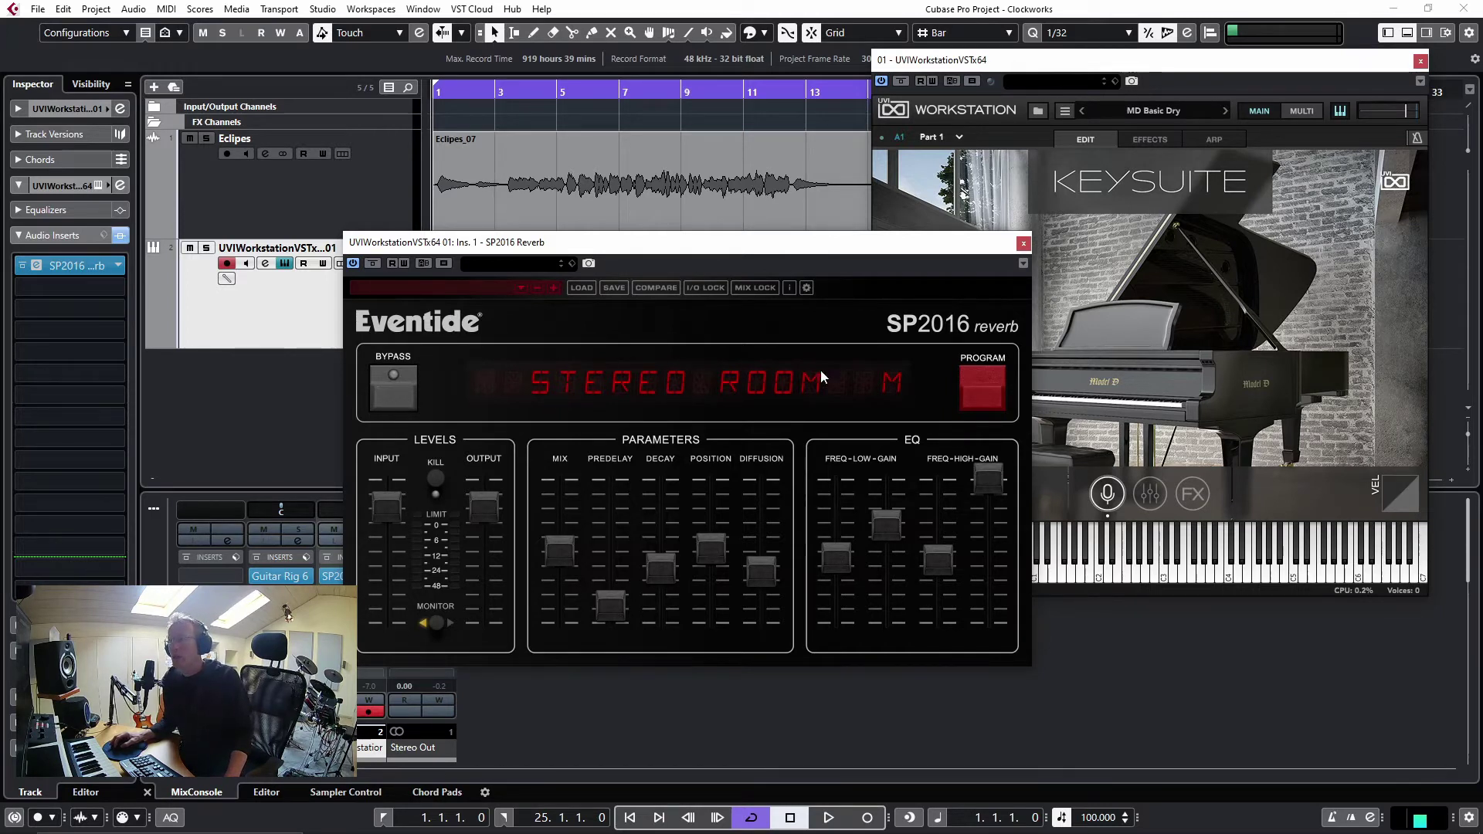
click(975, 386)
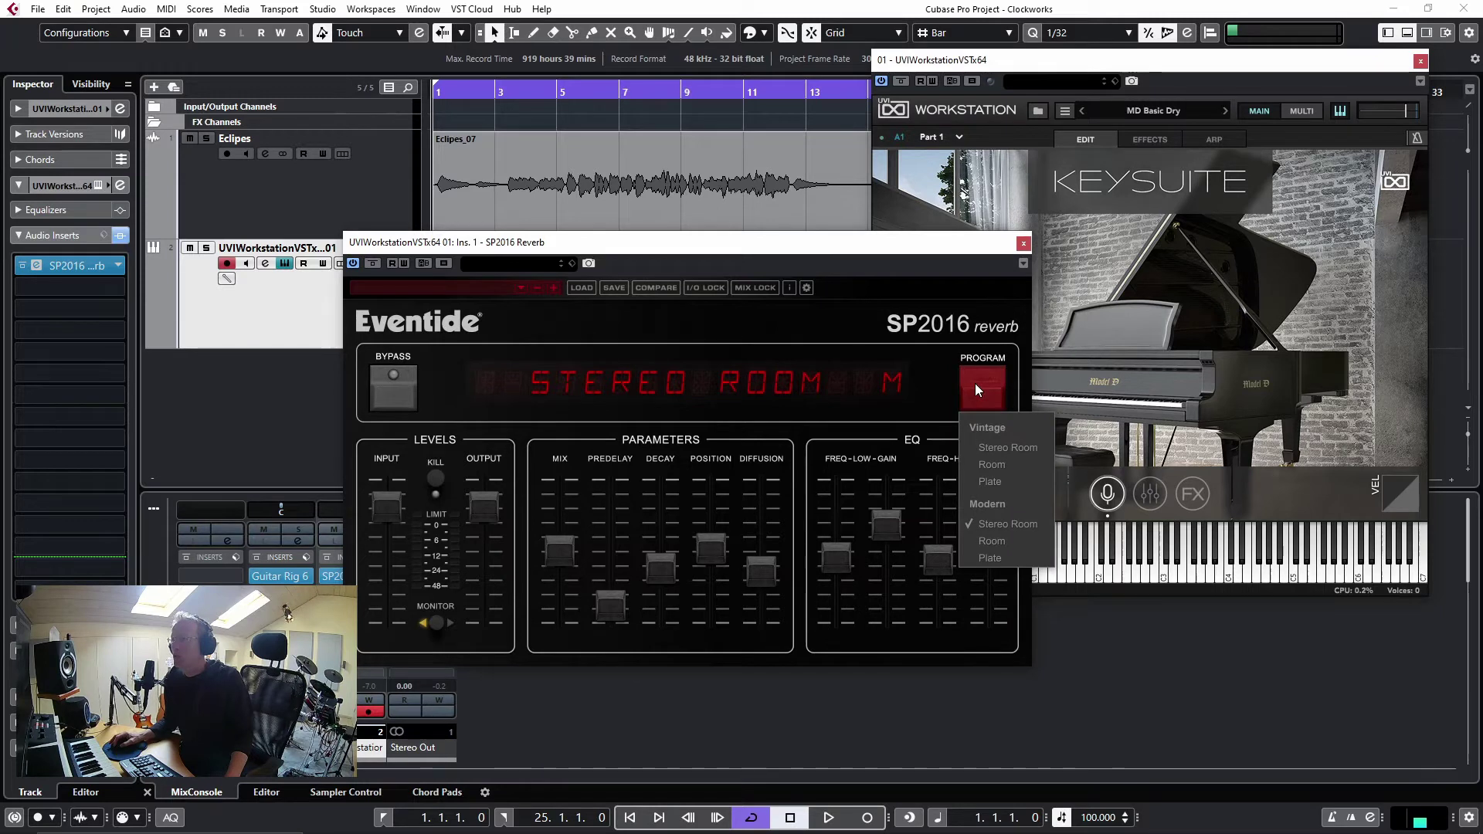
click(977, 383)
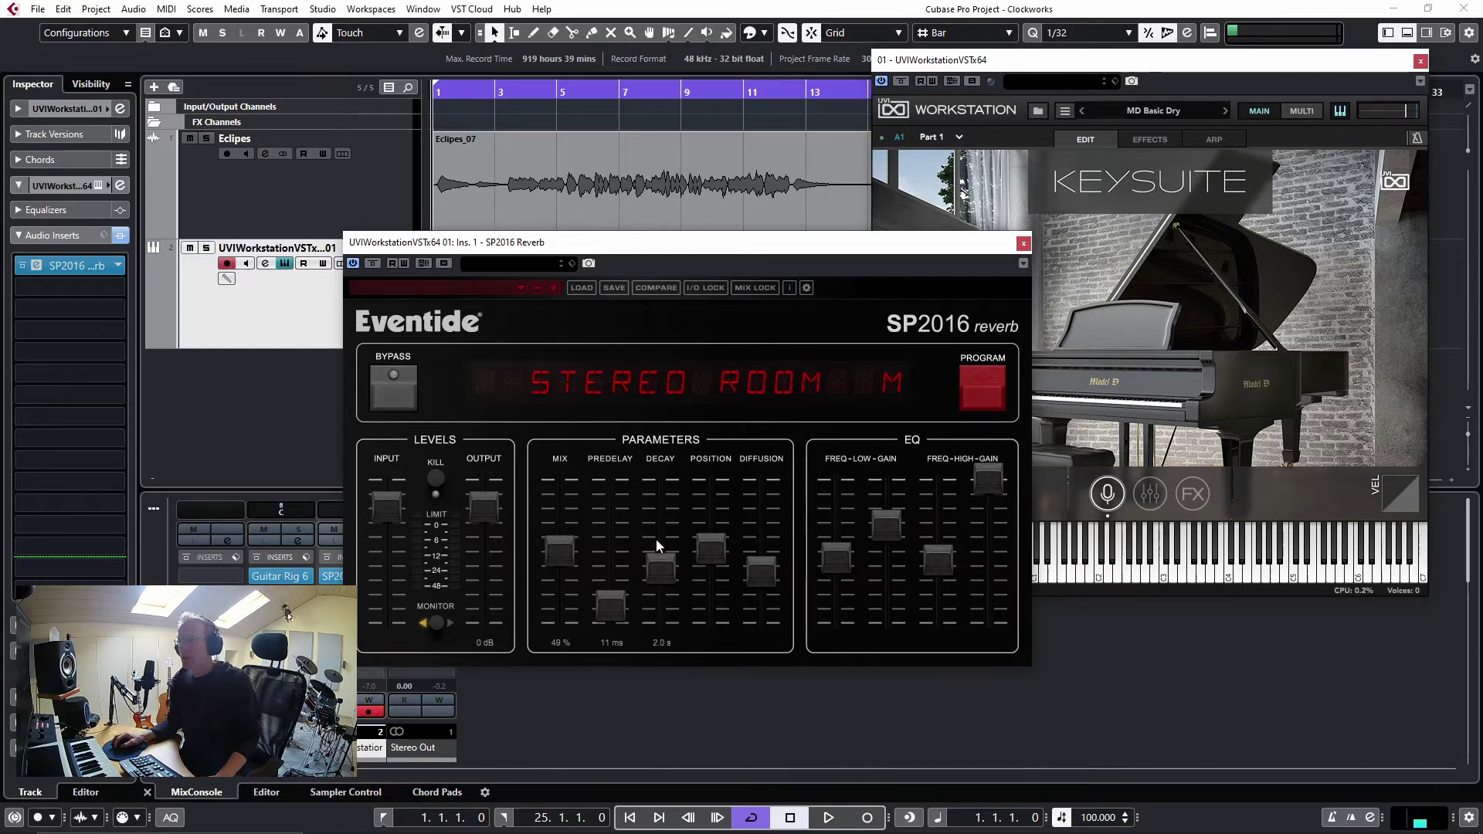
Step: Try the reverb decay at 14.0 s with the input kill, and shorten the decay to 1.4 s
drag(659, 562, 664, 496)
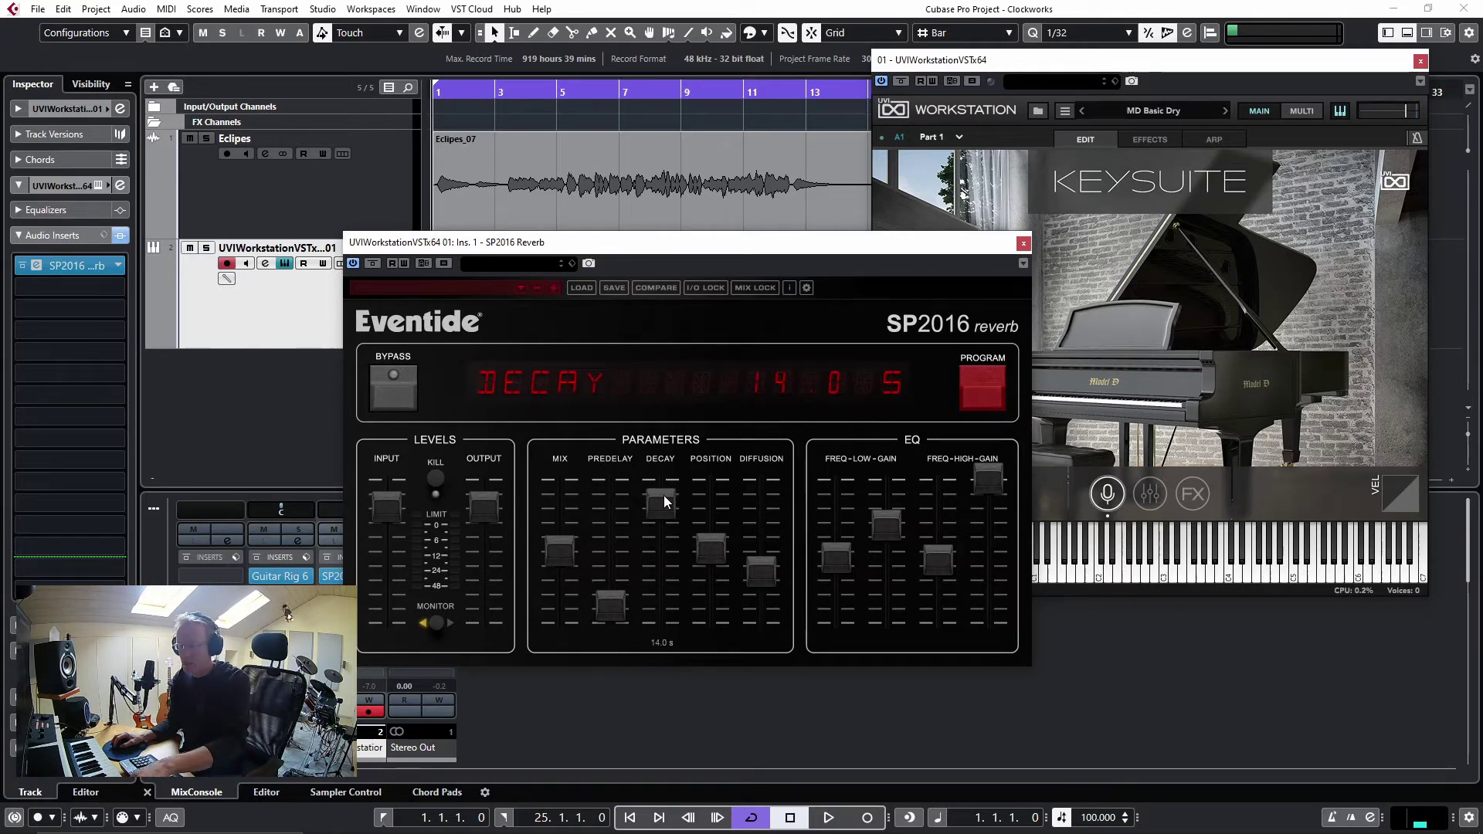
click(436, 479)
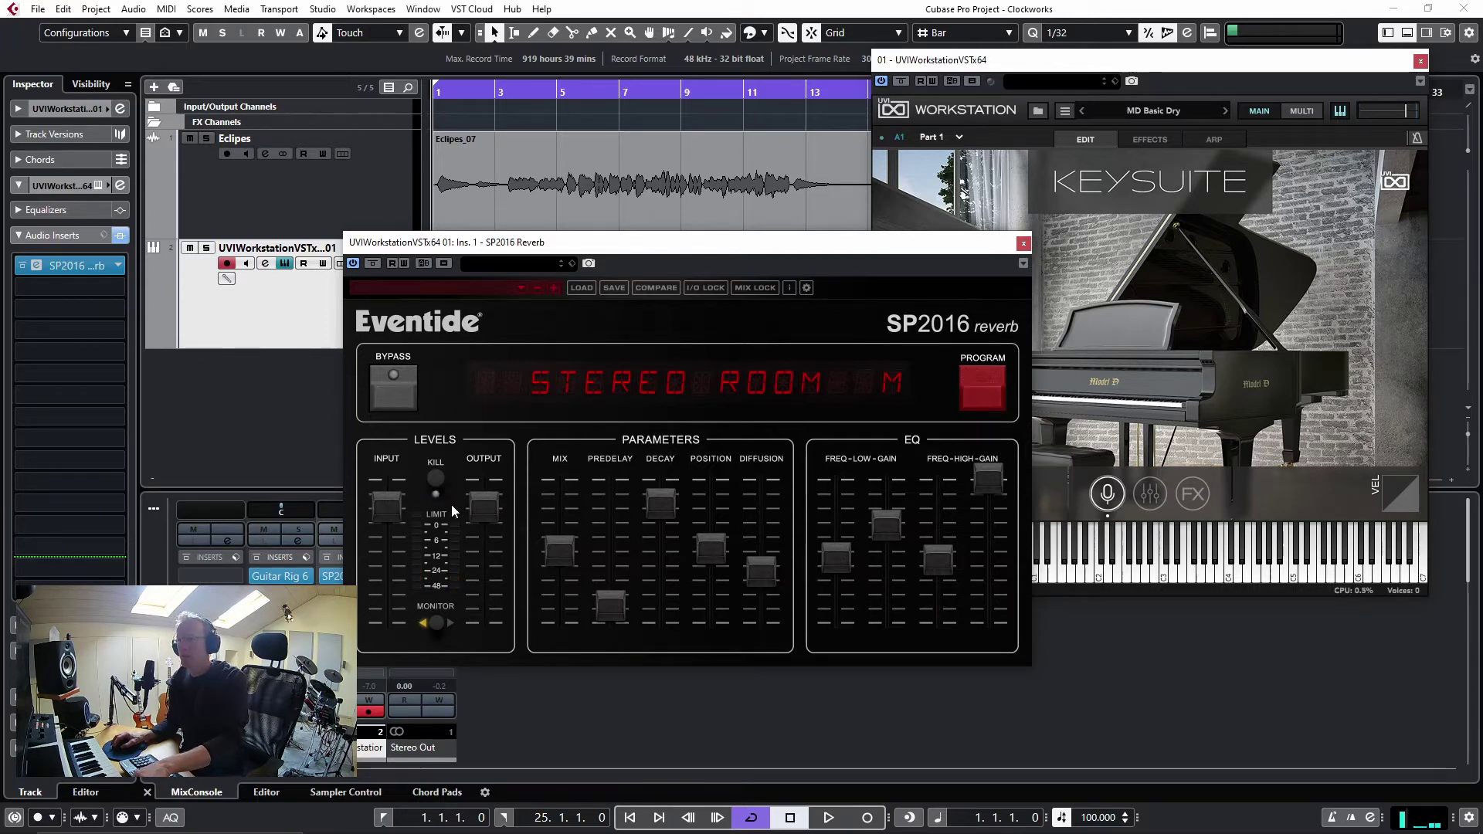
drag(665, 502, 660, 582)
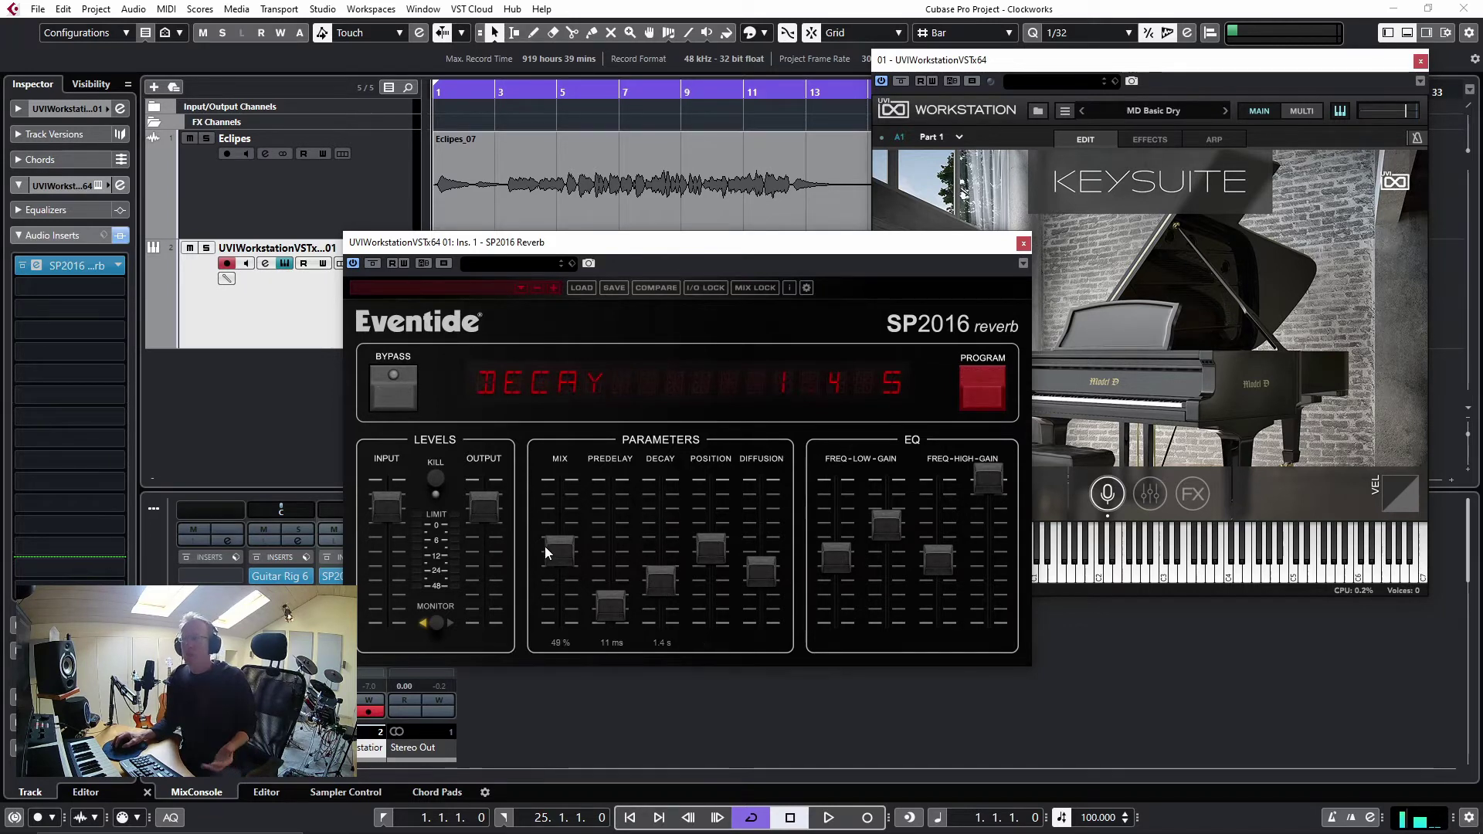
Step: Set the reverb predelay to 28 ms and raise the decay to 100.0 s
drag(554, 548, 623, 437)
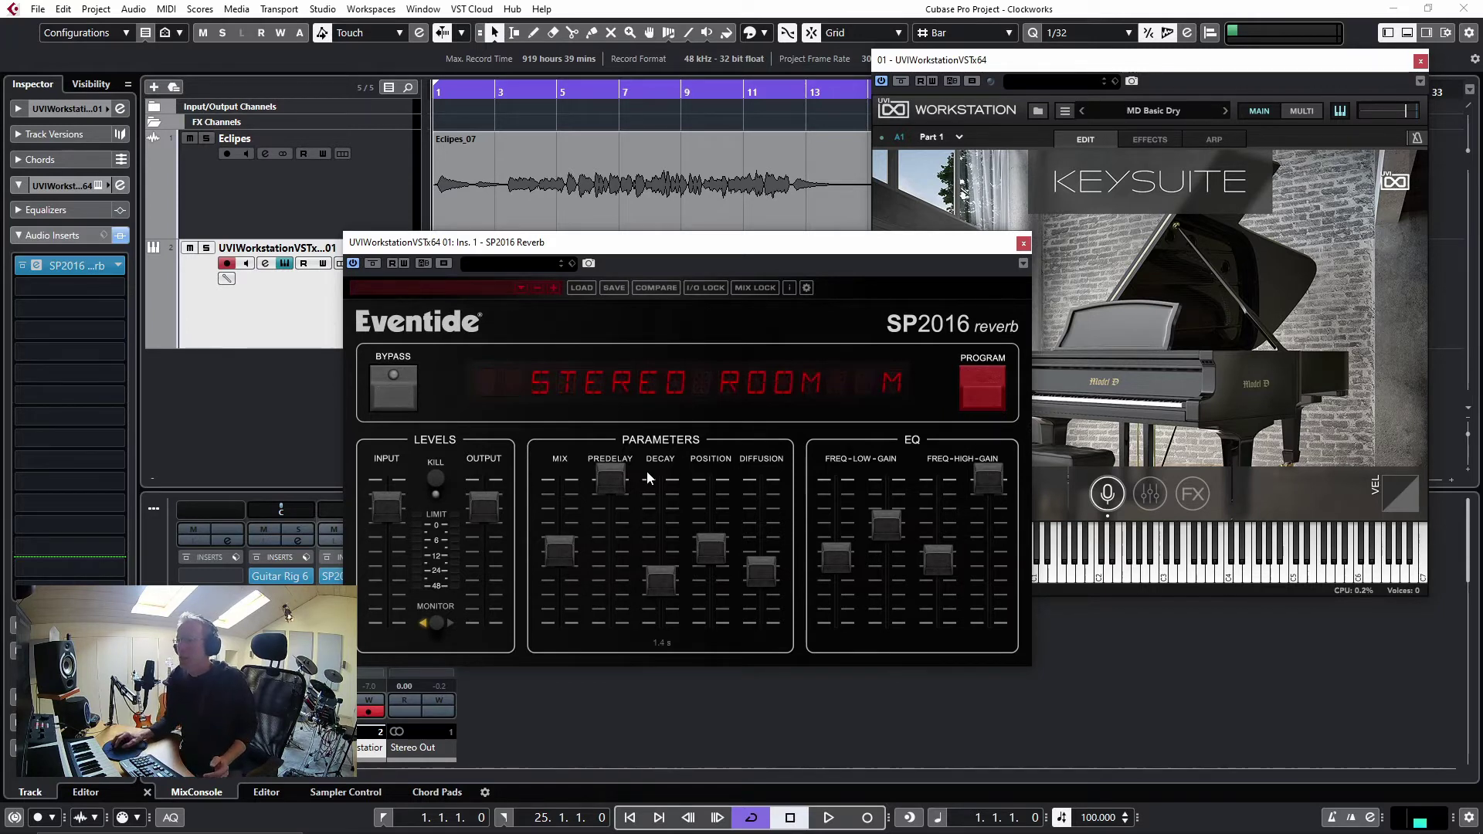
drag(618, 479, 612, 562)
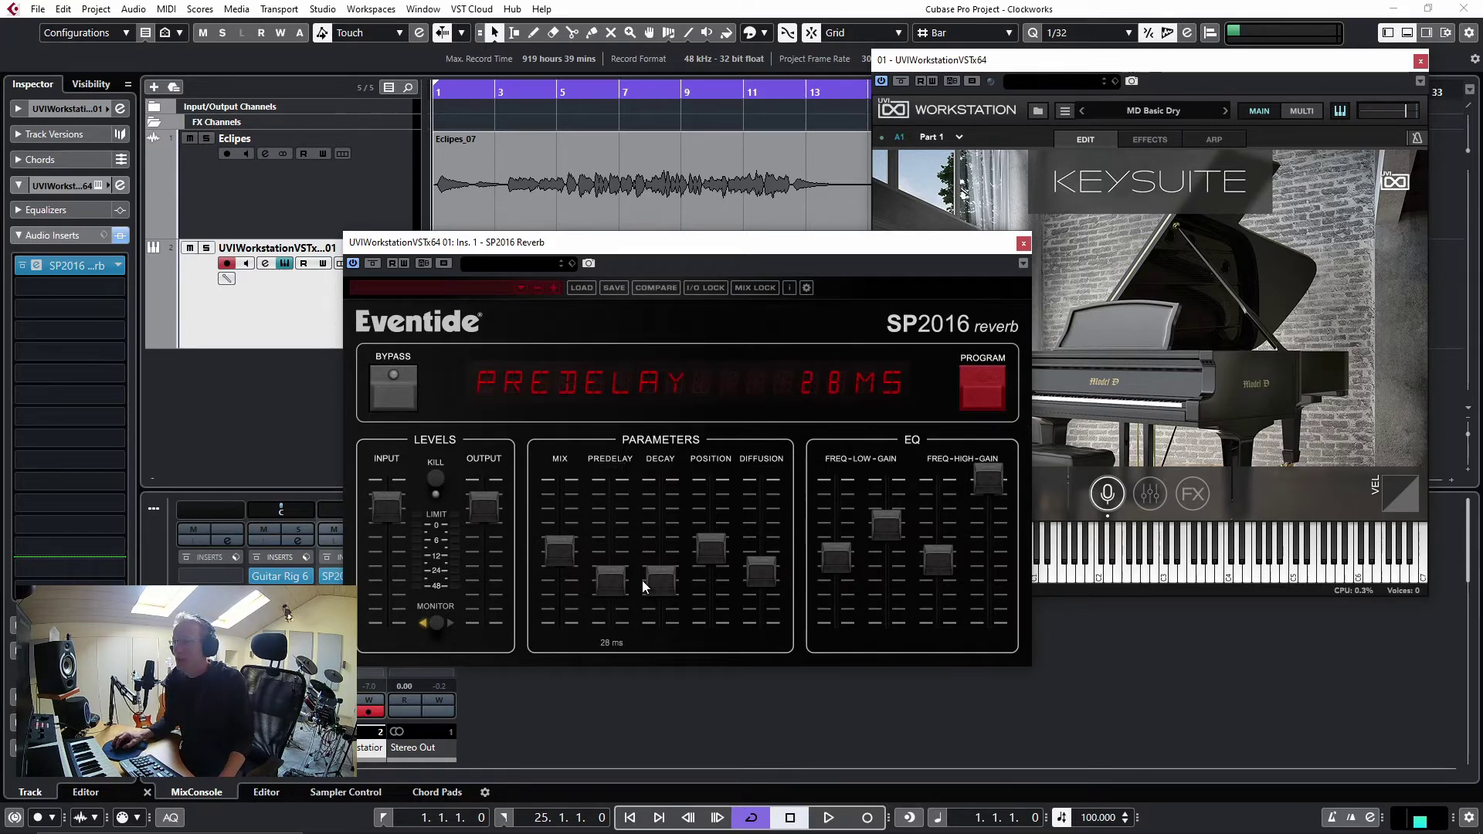
click(670, 582)
drag(670, 582, 678, 462)
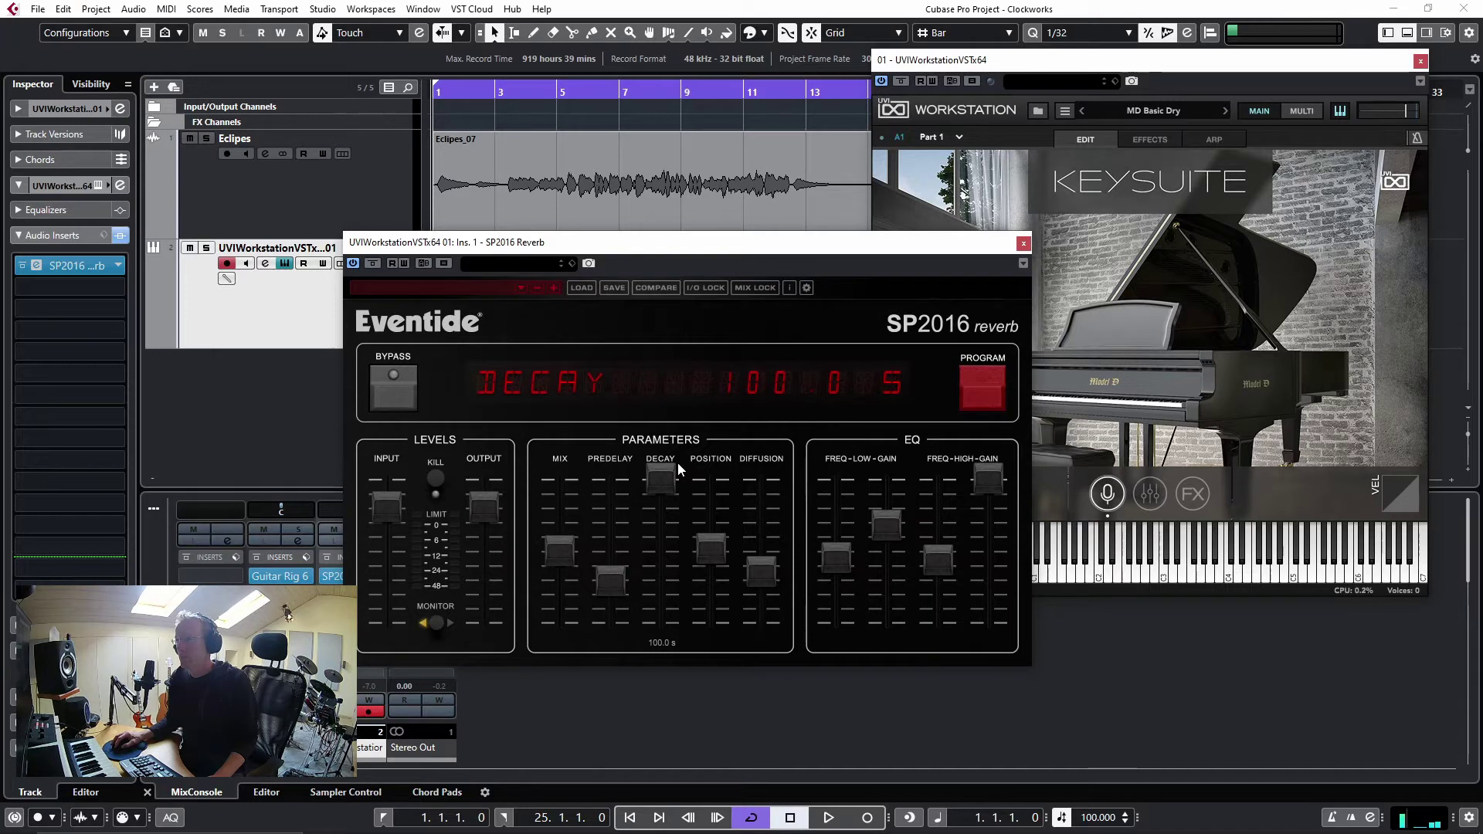
Step: Shorten the decay again and compare the position at 89% and 55%, leaving it at 50%
drag(664, 467, 715, 505)
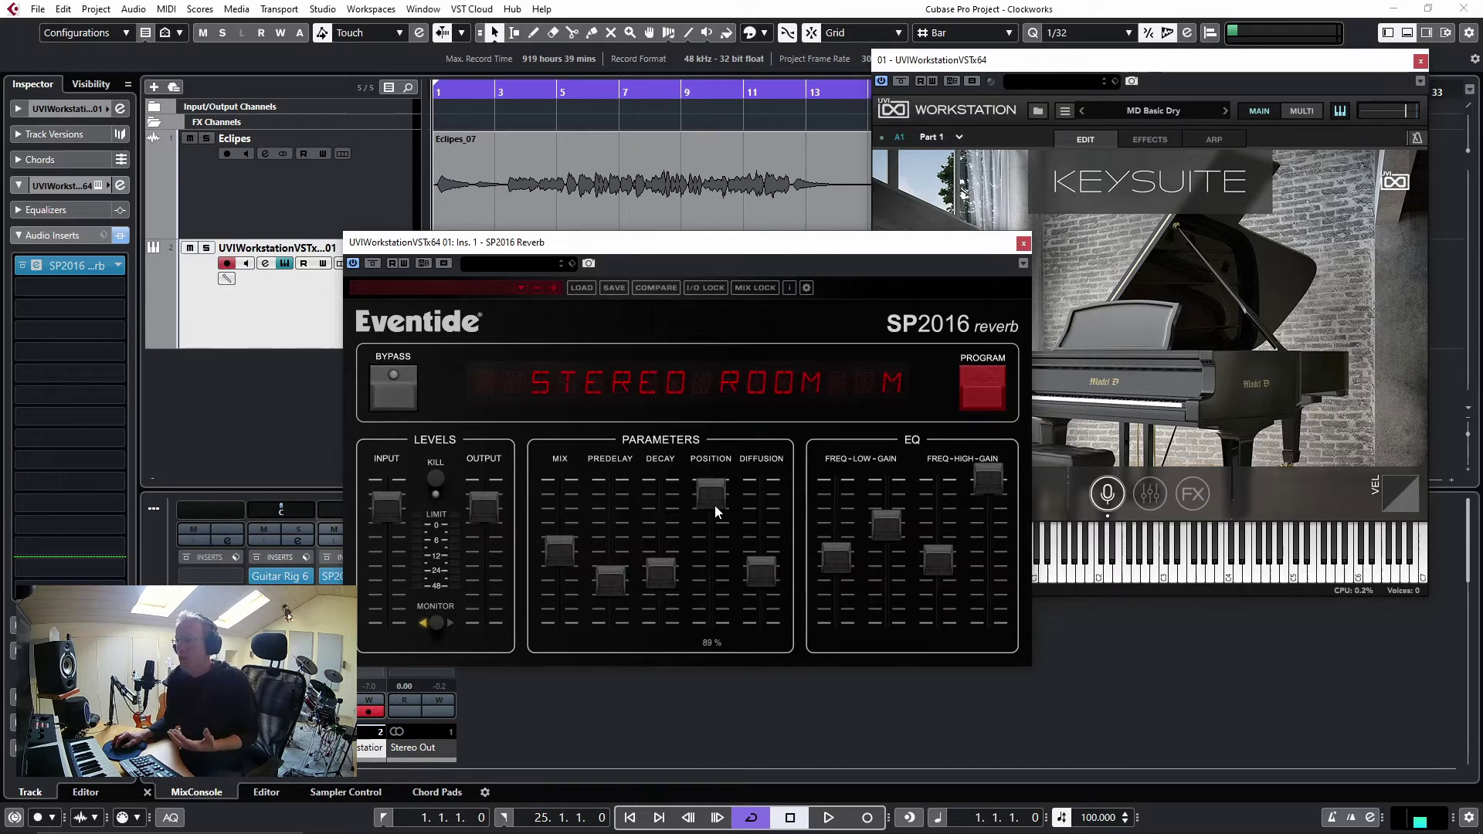
drag(716, 505, 711, 554)
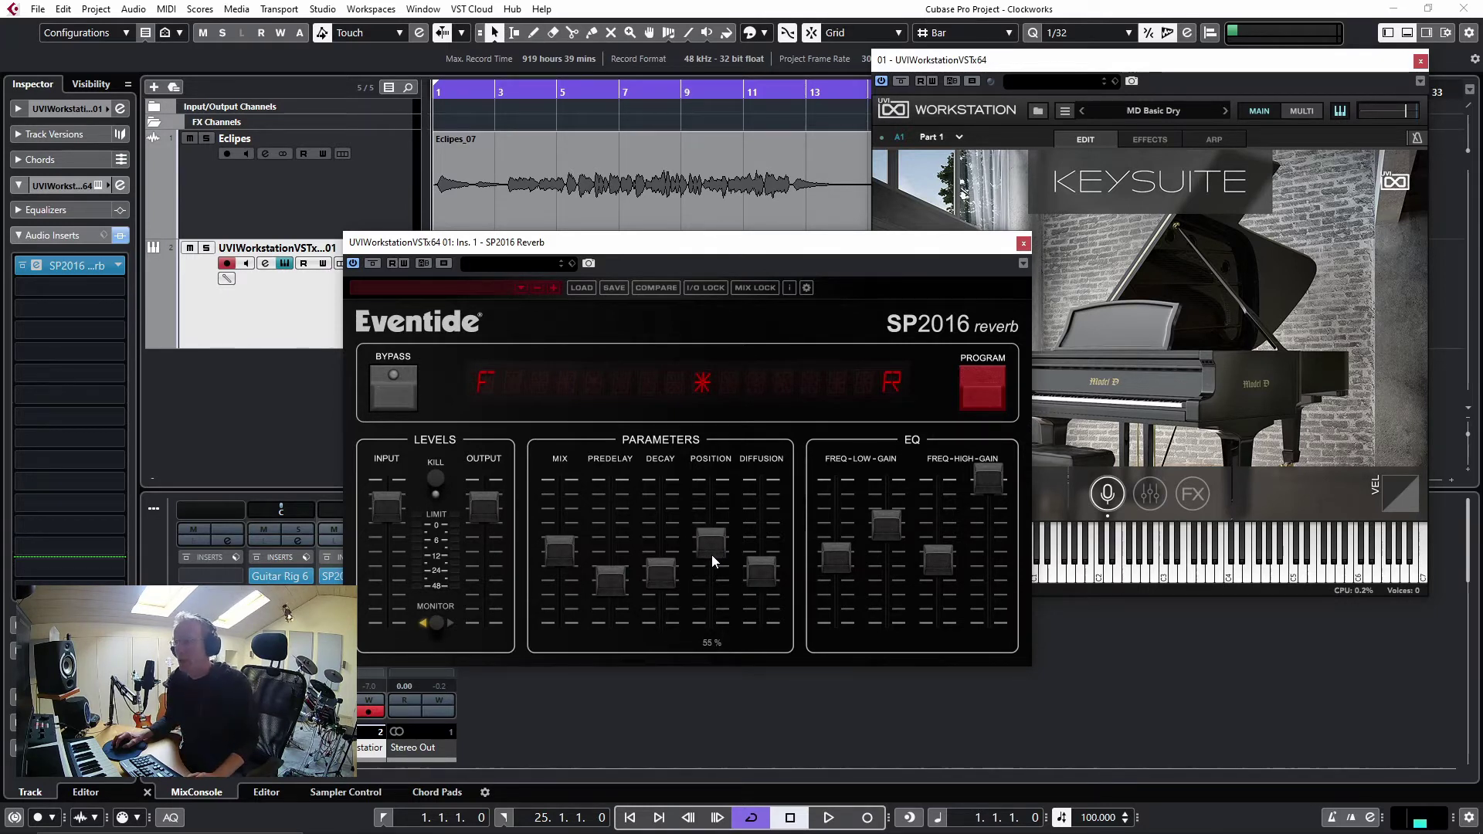
mouse_move(712, 555)
mouse_down()
mouse_move(711, 498)
mouse_move(722, 628)
mouse_move(714, 507)
mouse_up()
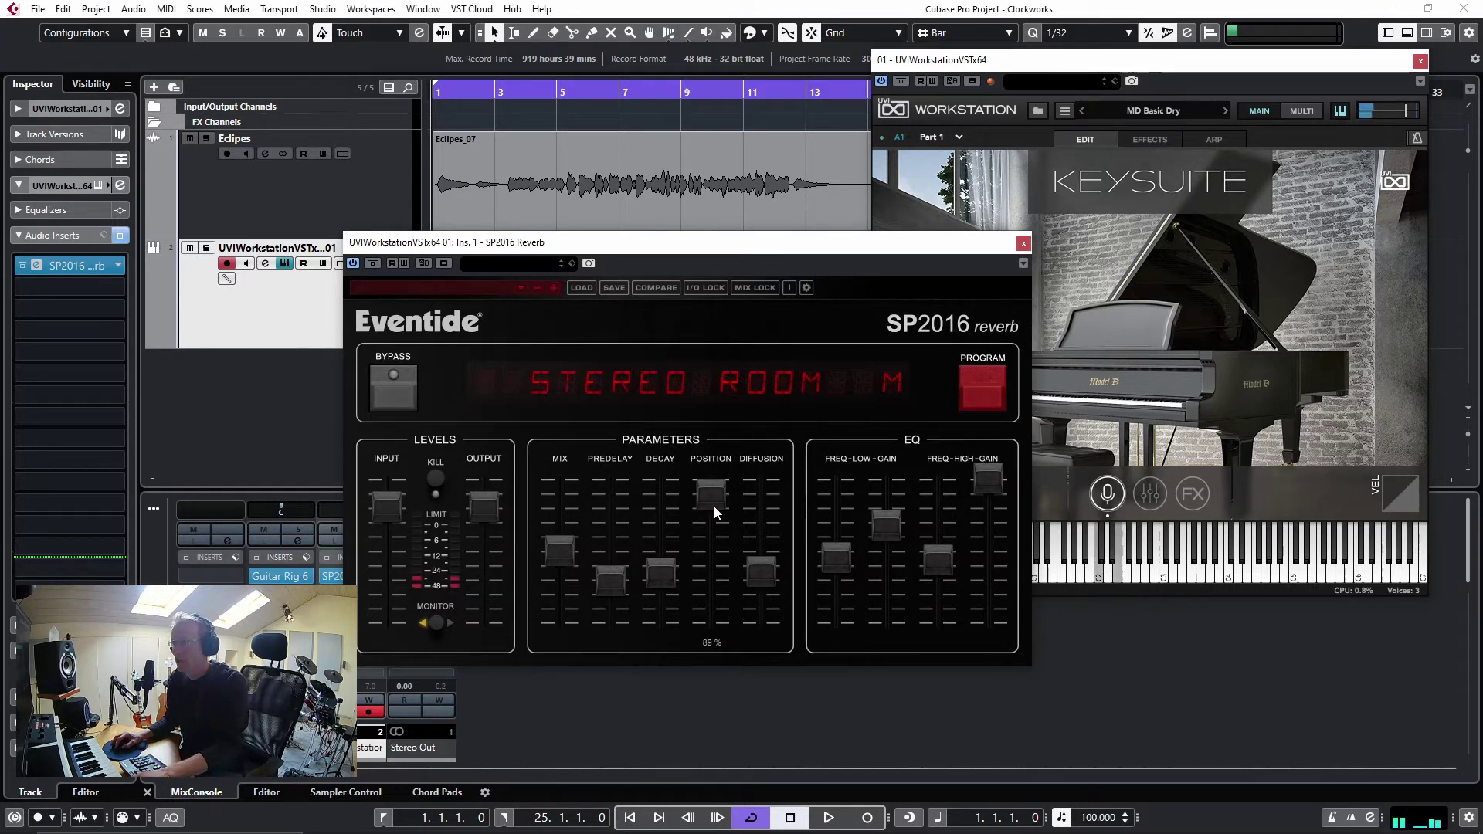
drag(714, 508, 712, 568)
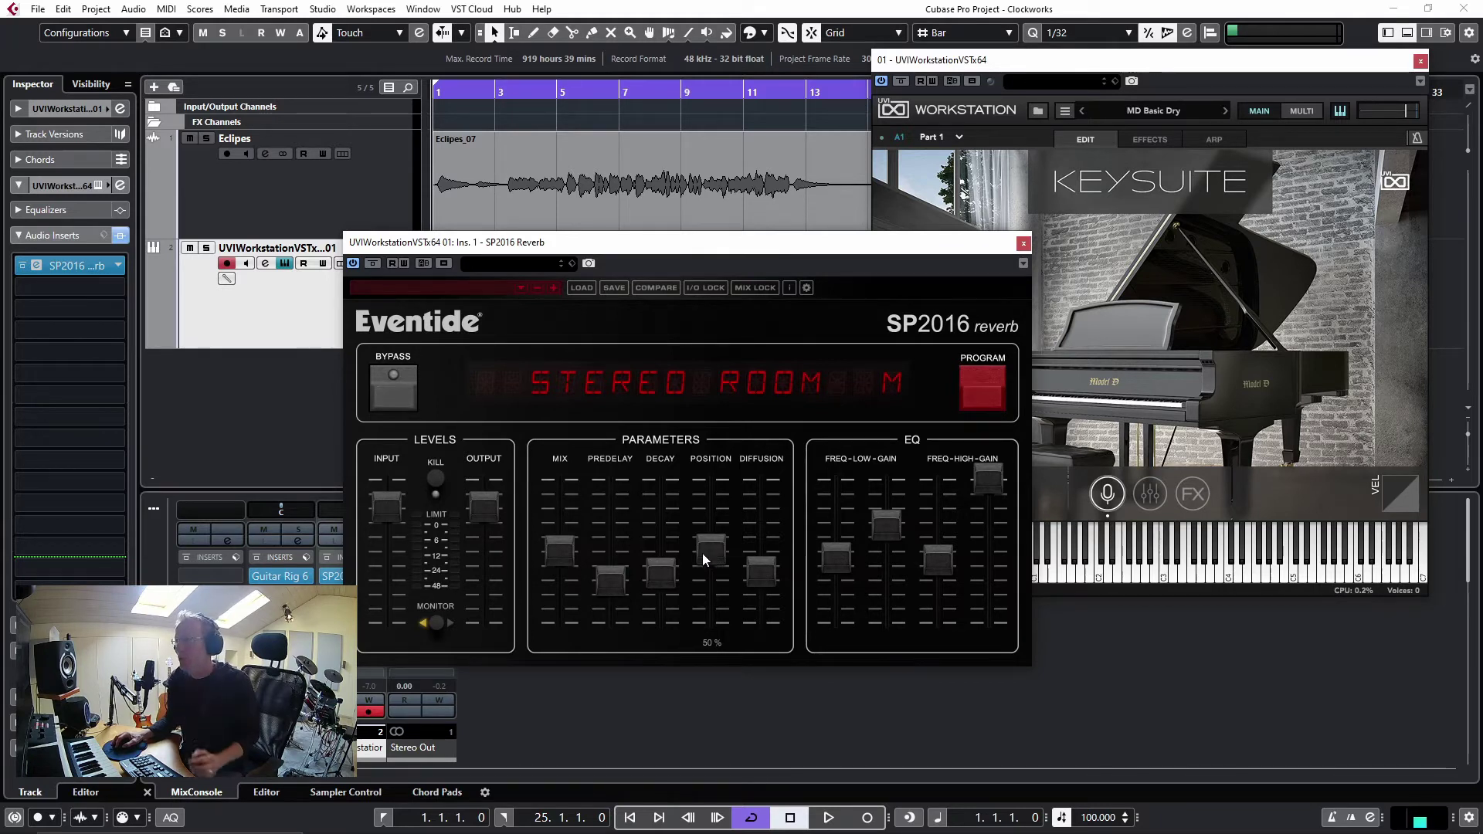
Step: Shape the reverb EQ with a high gain of -3 dB, a high frequency slightly below 8.0 kHz and a readjusted low frequency
mouse_move(760, 557)
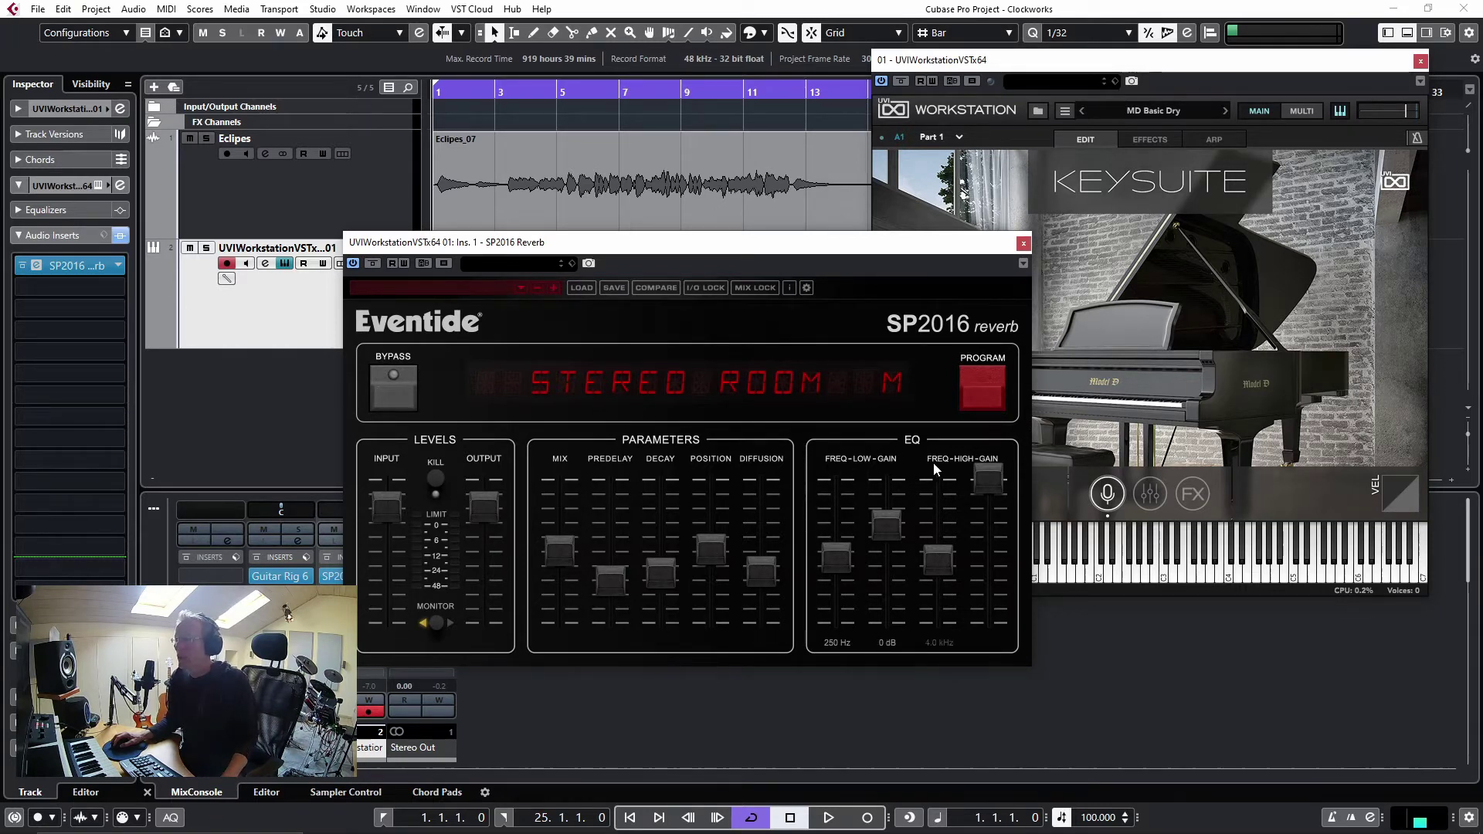
drag(833, 559, 972, 444)
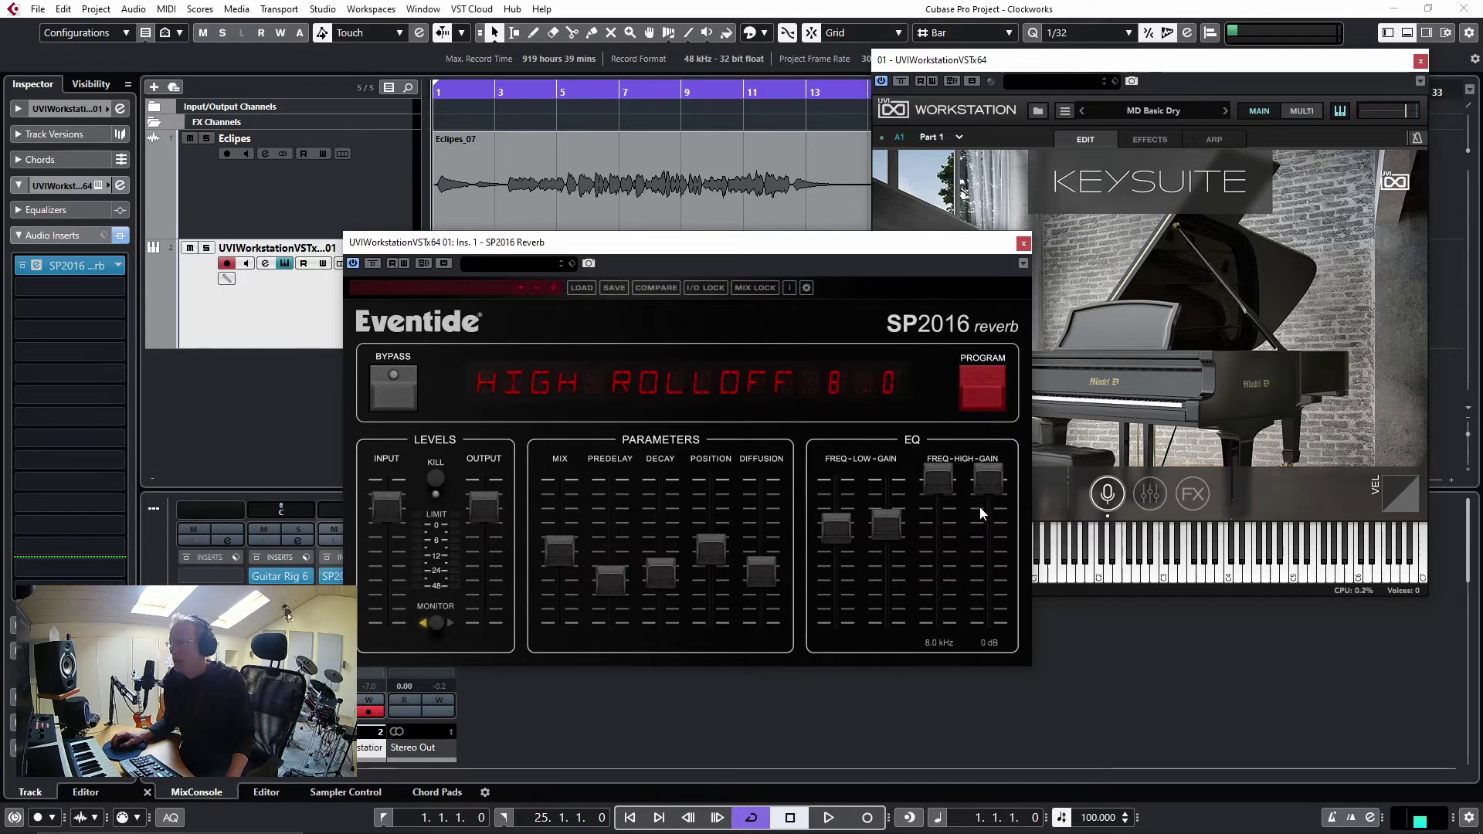
click(995, 467)
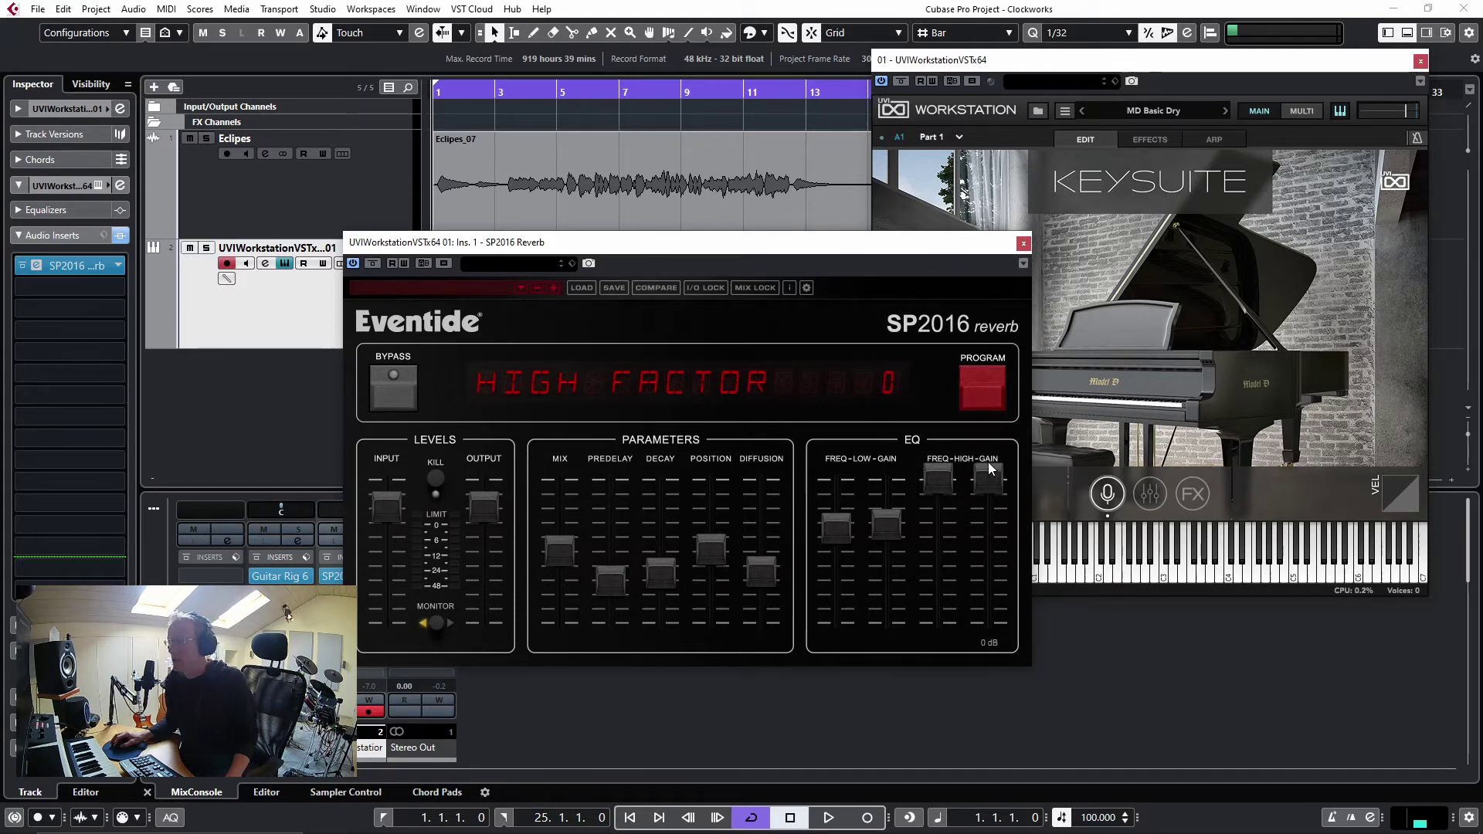
drag(989, 462, 998, 542)
drag(942, 481, 941, 496)
drag(836, 529, 839, 543)
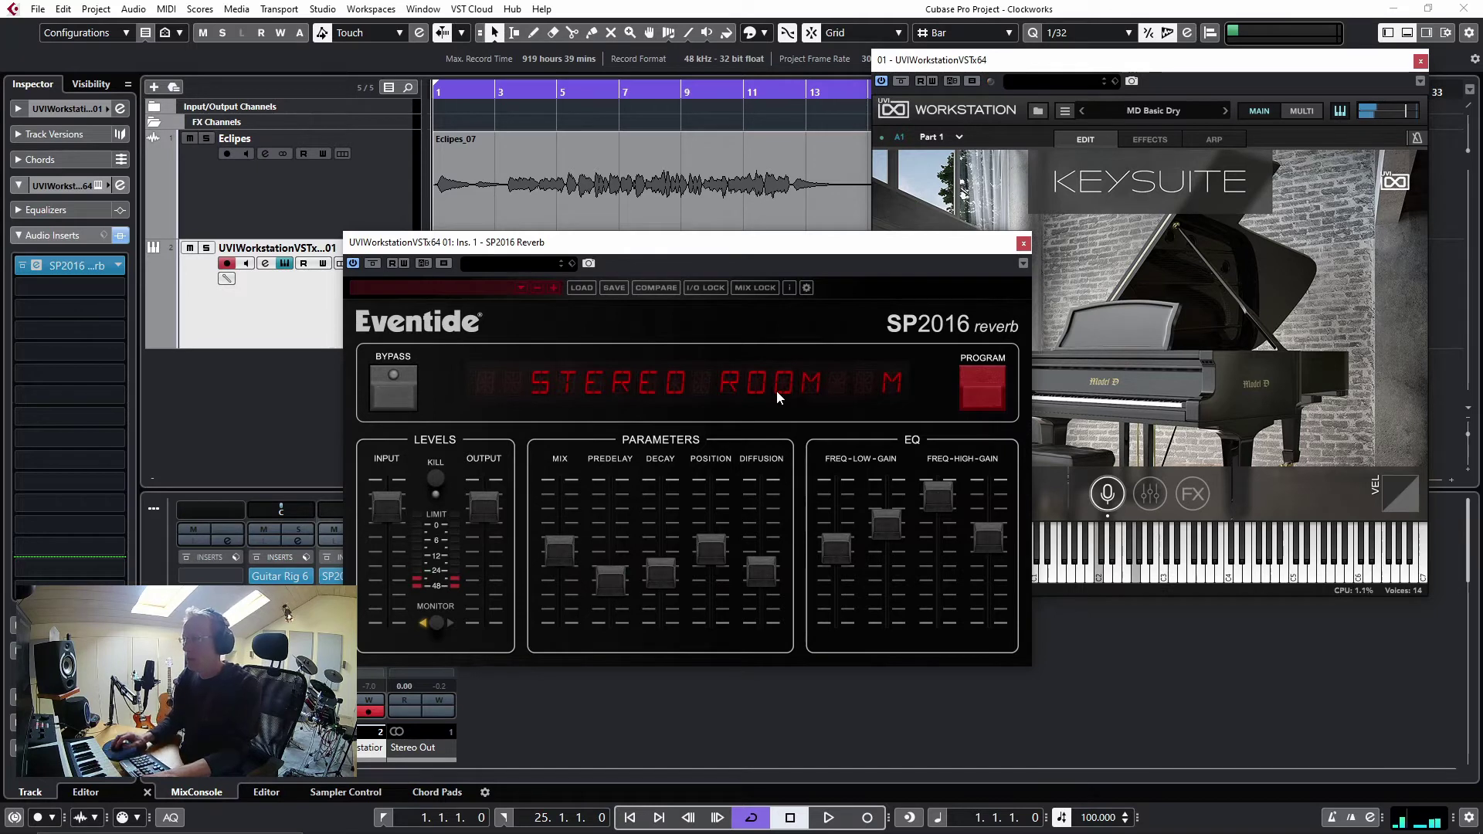
Step: Switch the piano's reverb to the Vintage Stereo Room program, with a 34 ms predelay and a lower mix
click(978, 384)
click(1003, 452)
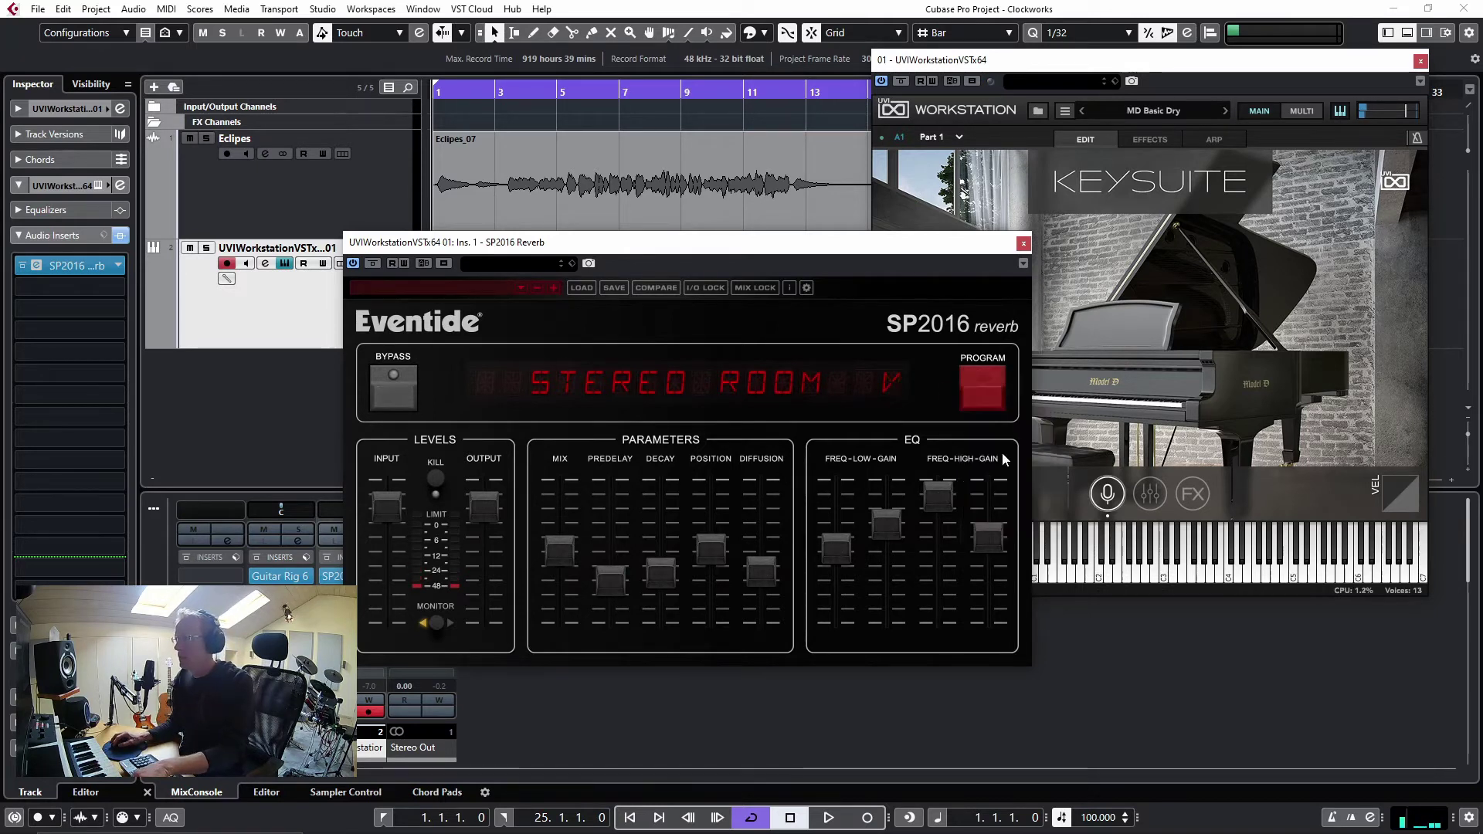
drag(611, 581, 560, 537)
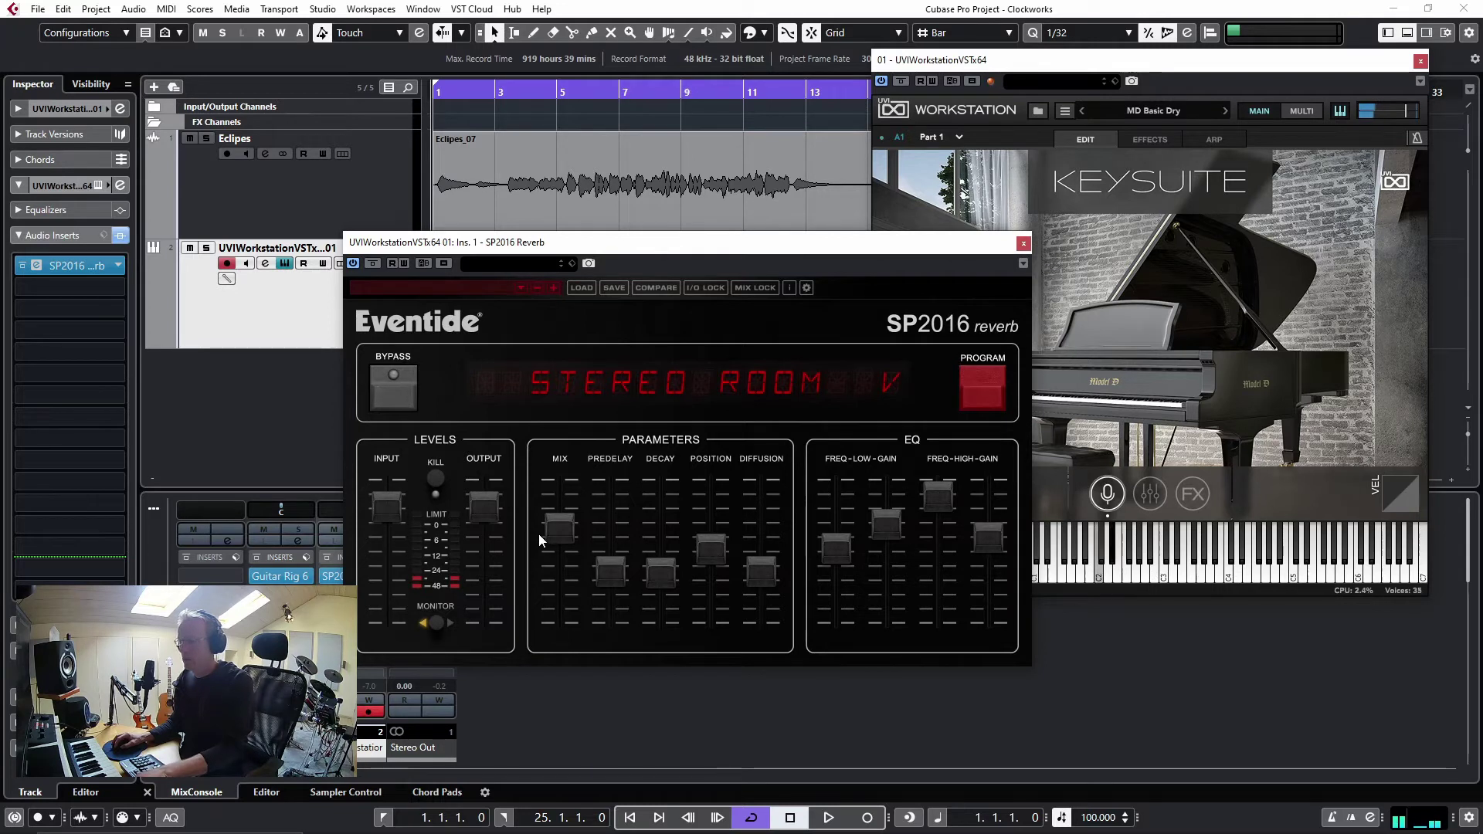
drag(559, 535, 566, 507)
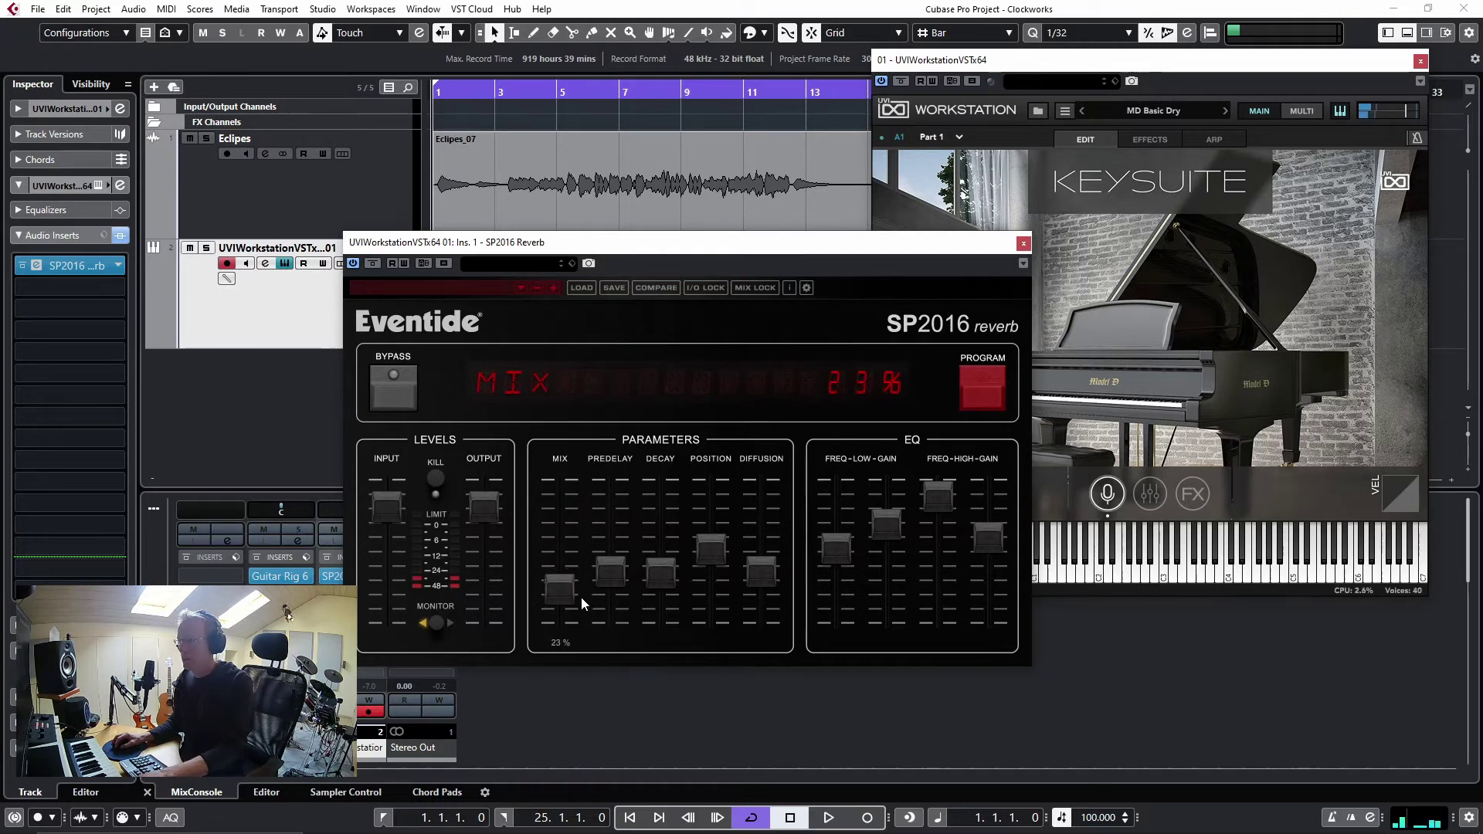
drag(621, 580, 621, 568)
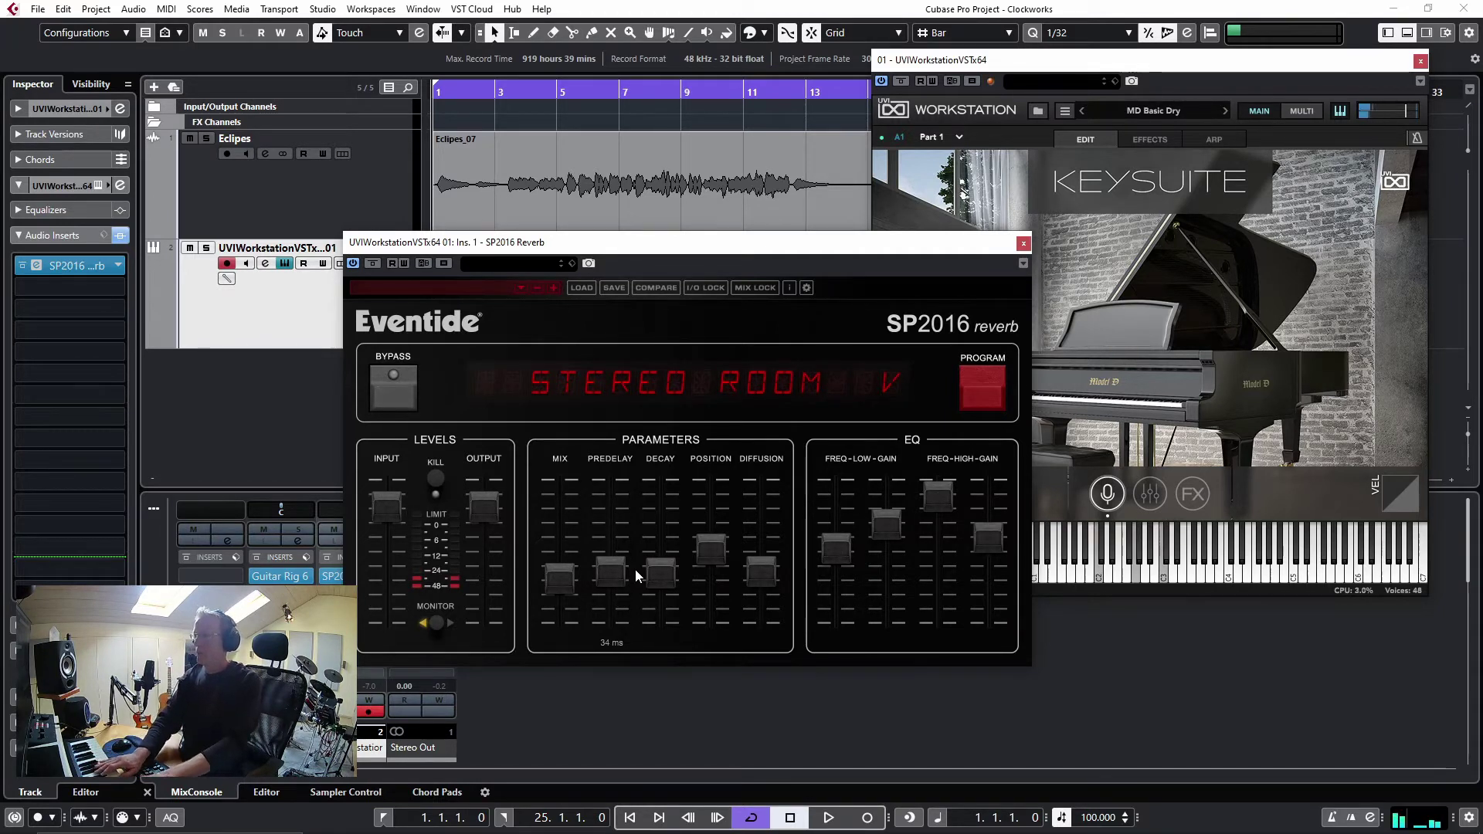
Step: Change the piano's reverb program to Vintage Room
click(982, 400)
click(987, 464)
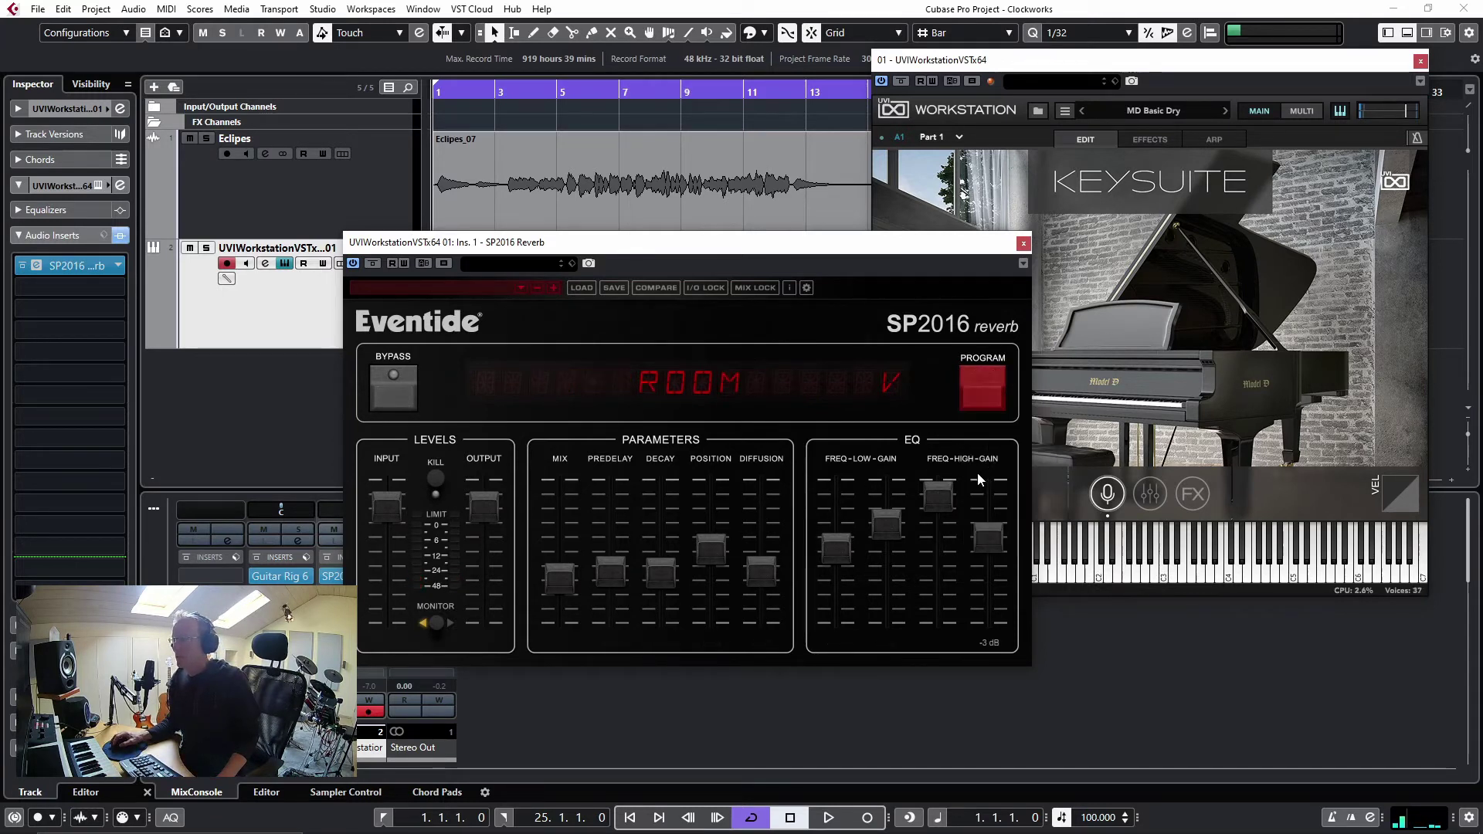
Step: Select the Eclipes track, set the loop range to its Eclipes_07 clip and close the piano track's reverb window
click(378, 209)
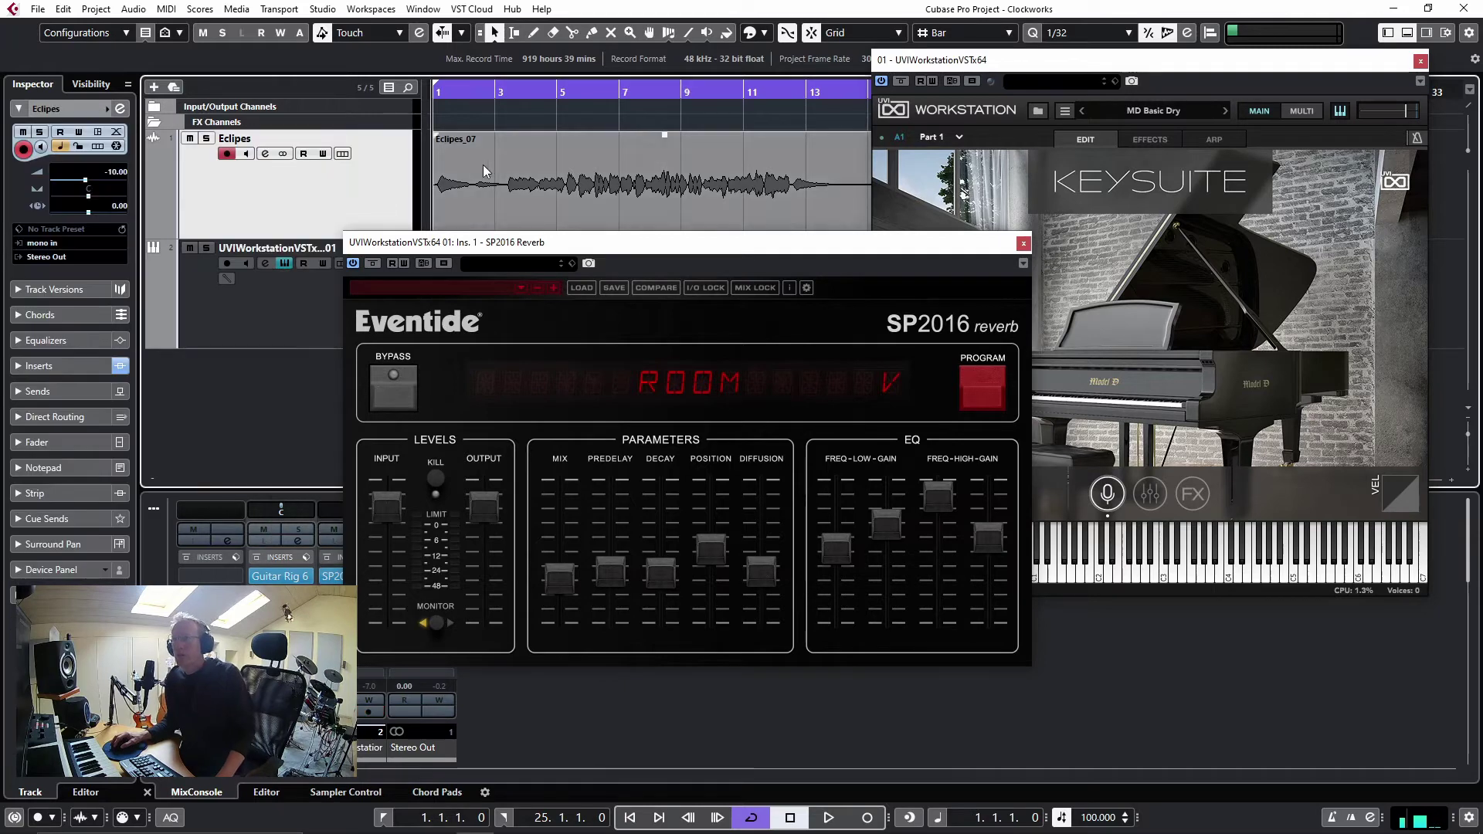
click(489, 163)
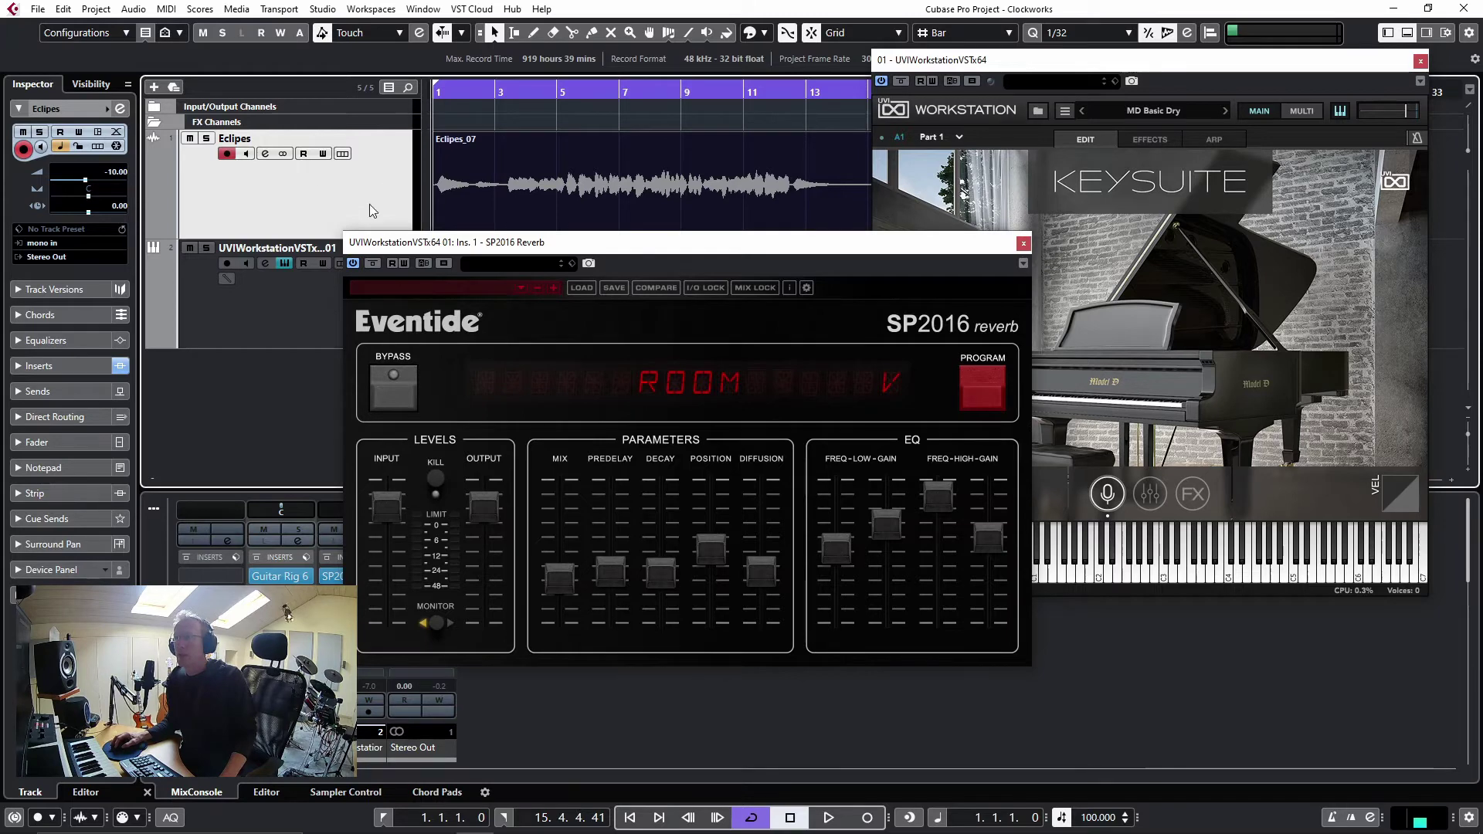
click(1023, 244)
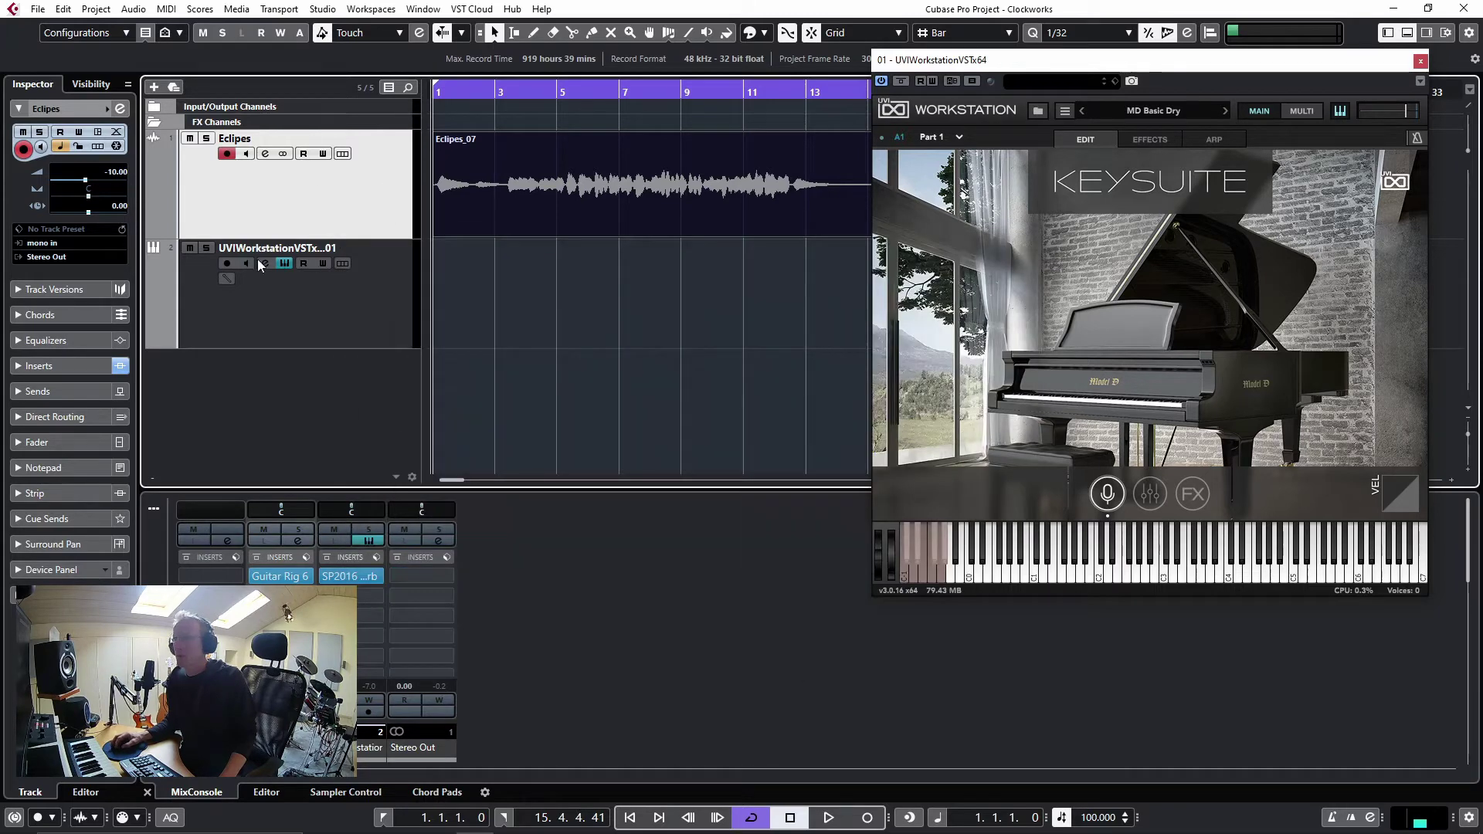
Step: Open the SP2016 reverb from the Eclipes track's inserts, close the UVI Workstation window and place the reverb below the clips
click(63, 365)
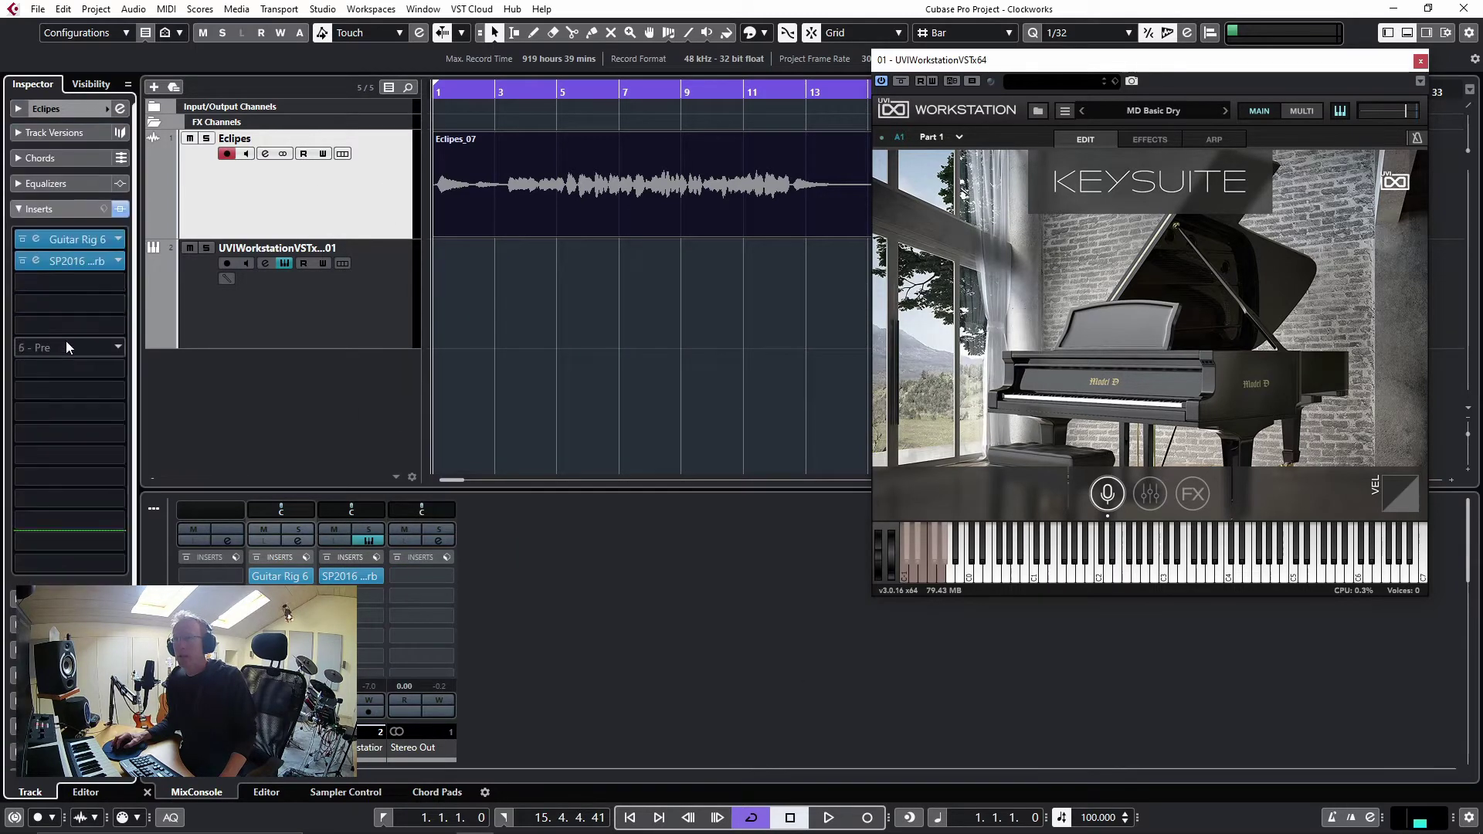
click(78, 260)
drag(735, 263, 511, 286)
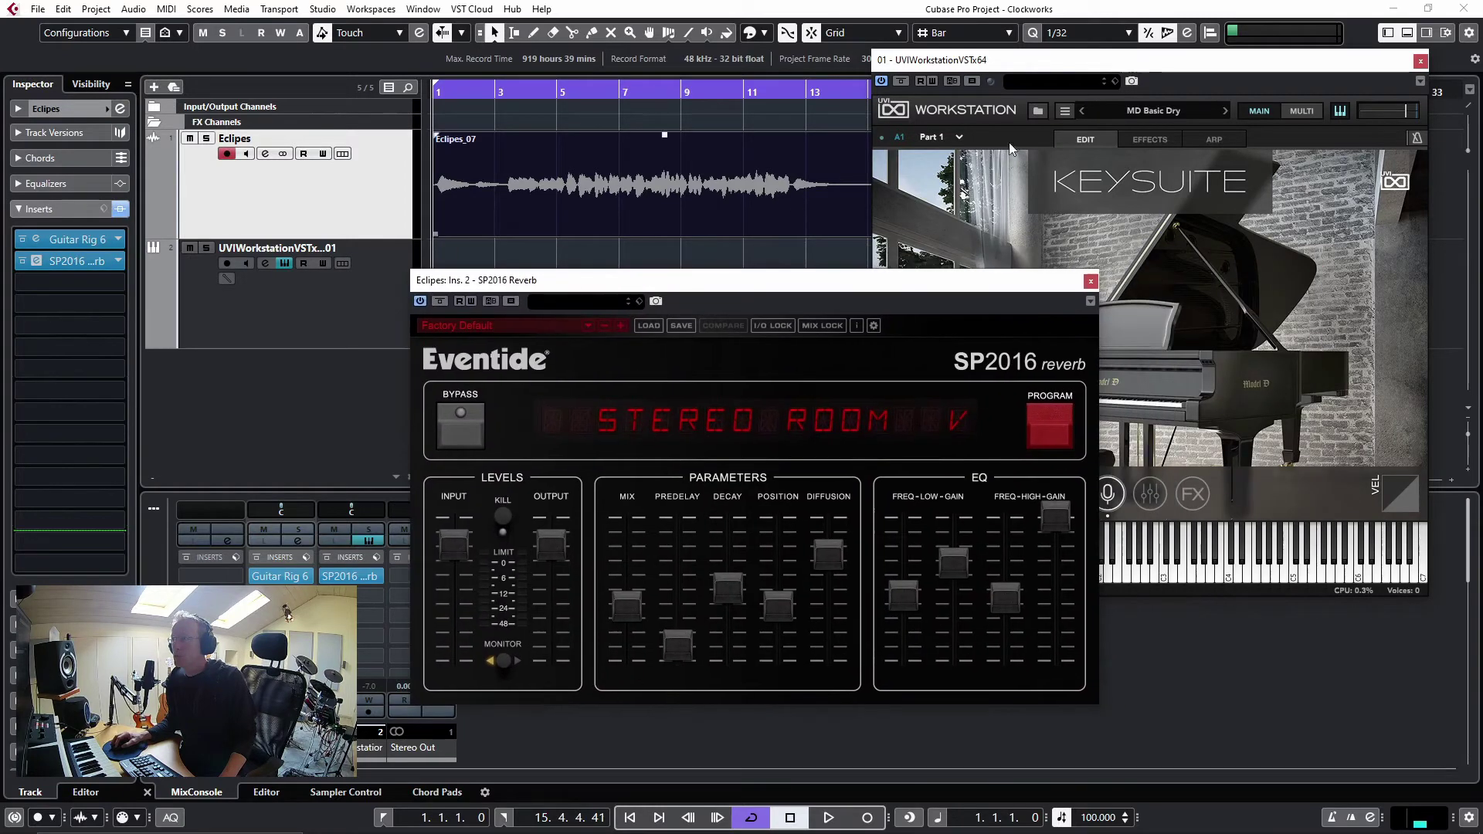
click(1420, 61)
drag(851, 278, 922, 265)
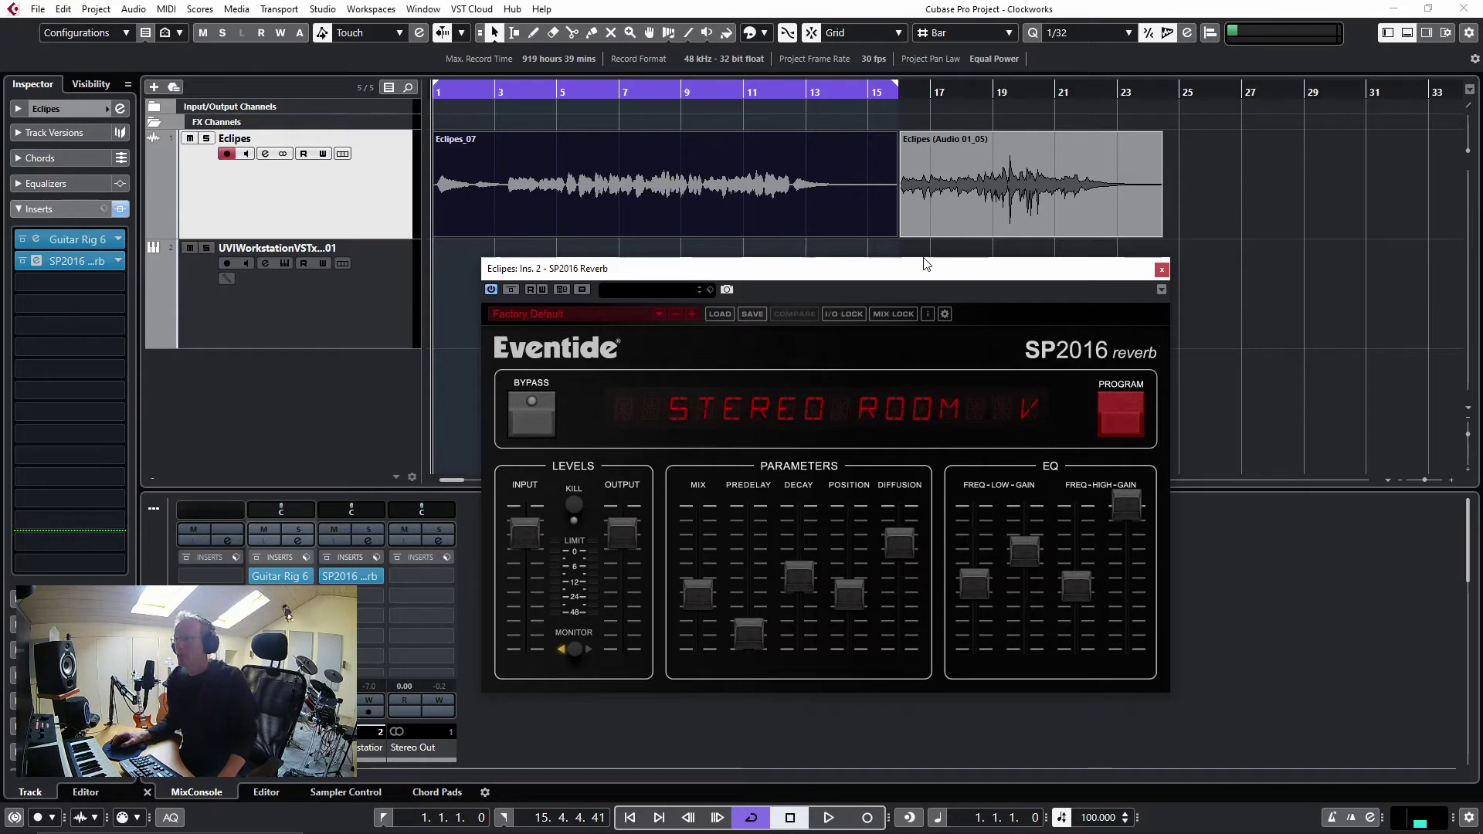
Step: Play the Eclipes_07 clip while raising the reverb's mix, predelay and position and setting the diffusion to 72%
click(750, 165)
key(space)
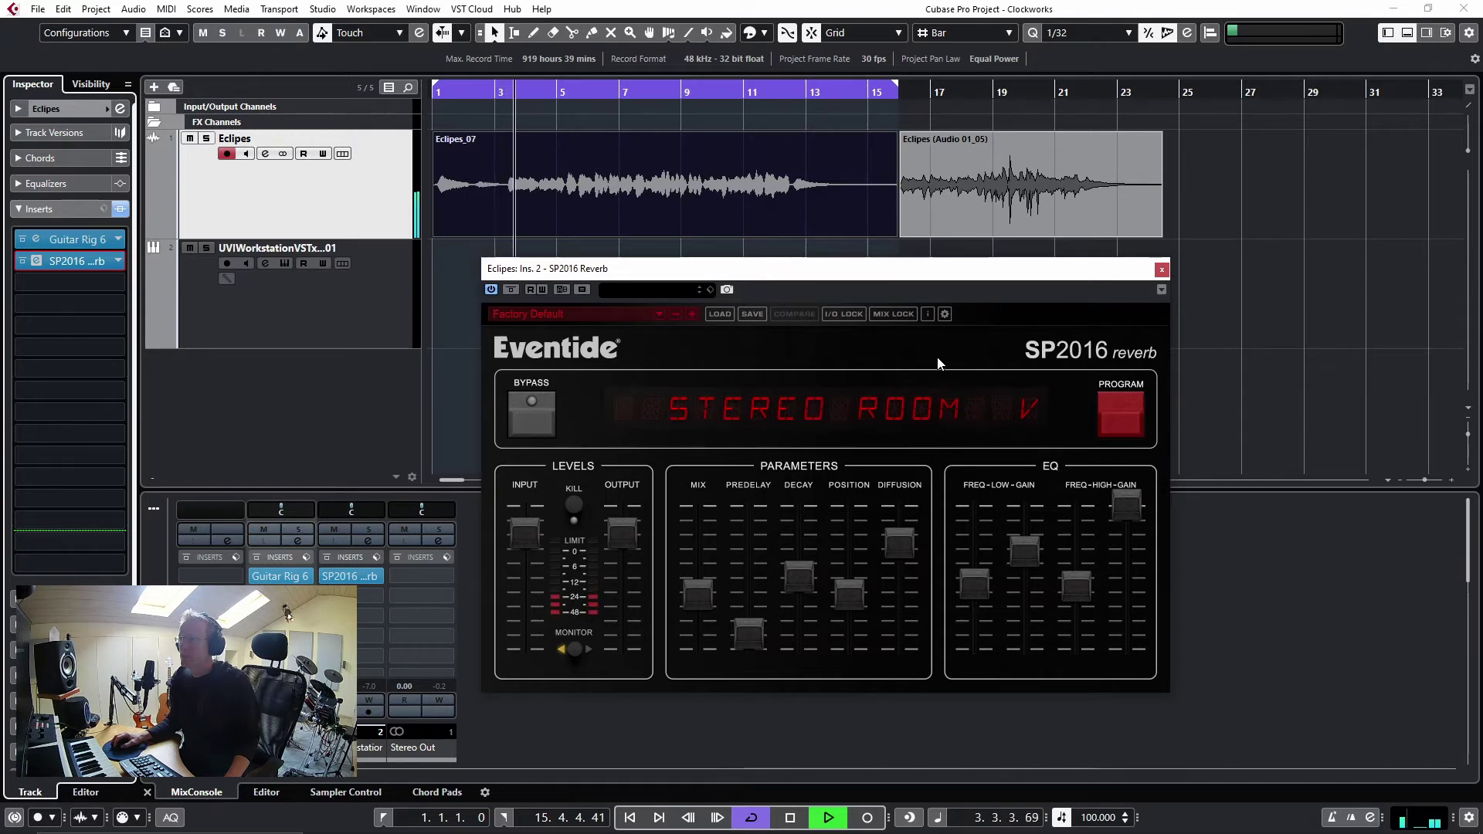
drag(714, 607, 705, 574)
drag(742, 627, 743, 614)
drag(863, 581, 911, 541)
Step: Switch the Eclipes track's reverb to the Vintage Room program during playback
click(1118, 428)
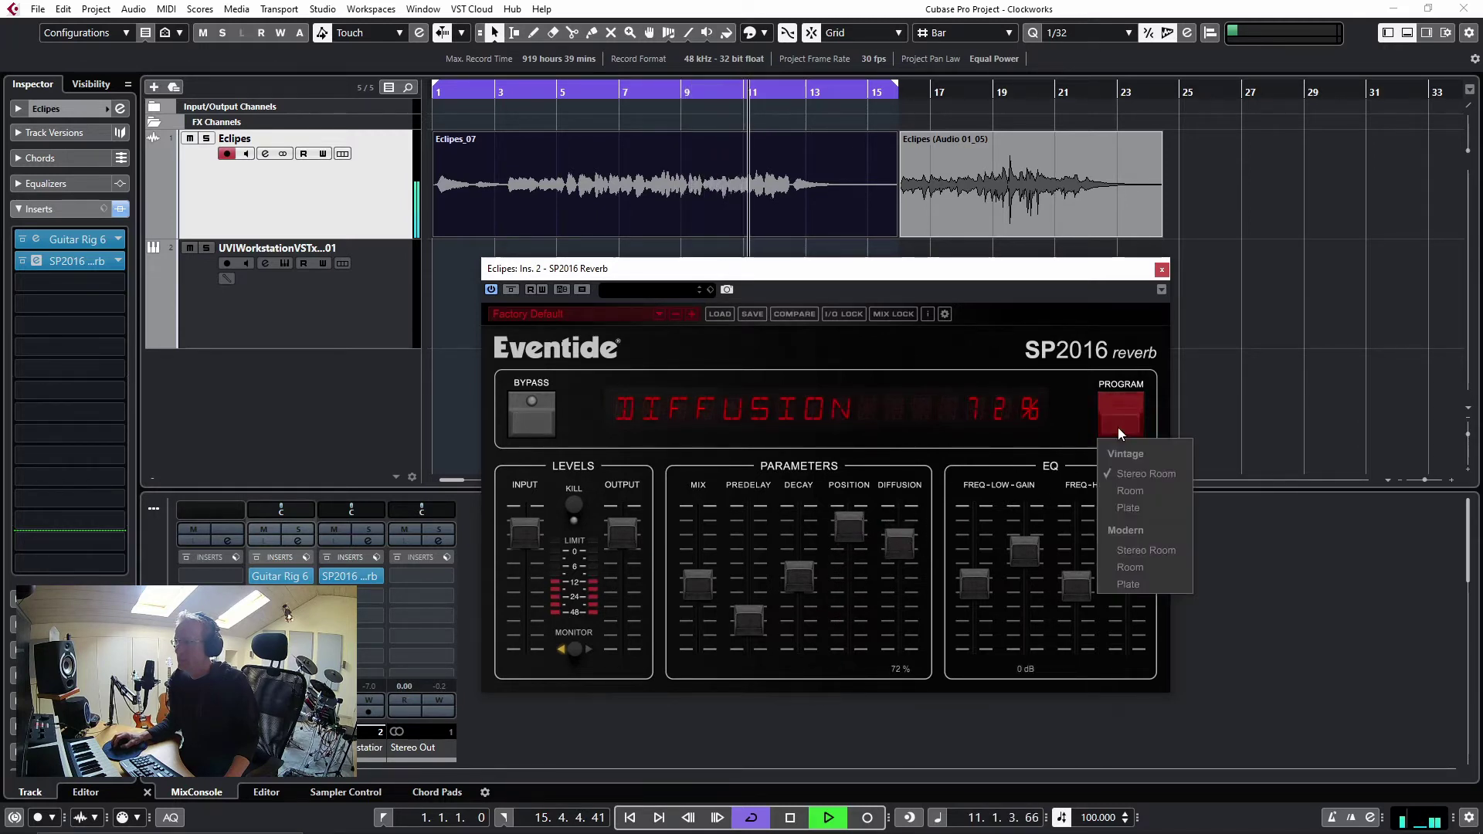
click(1138, 490)
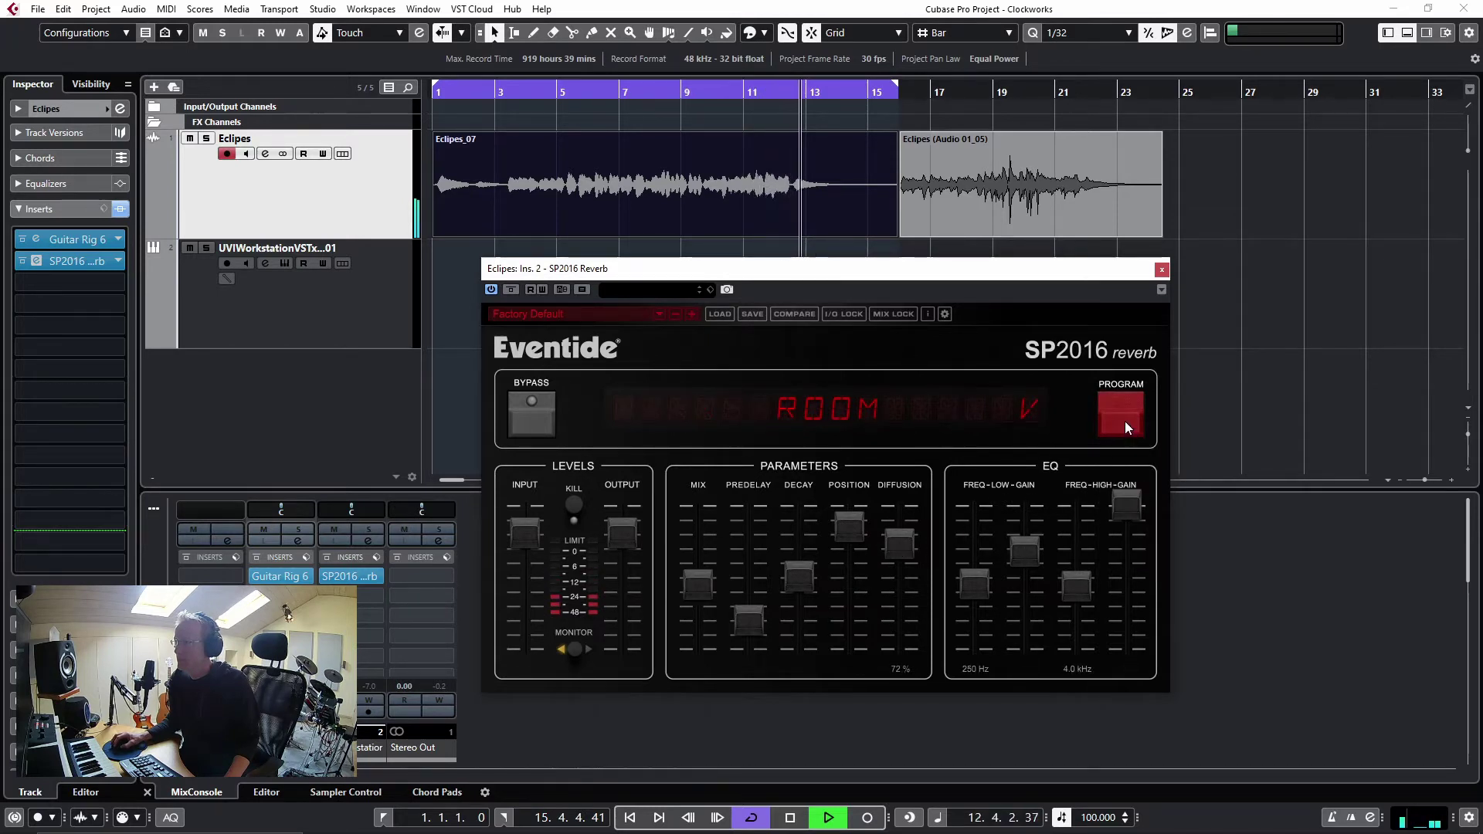
Step: Audition the Vintage Room reverb with 50% mix, a longer decay, a position closer to the front and 88% diffusion
drag(859, 540, 851, 554)
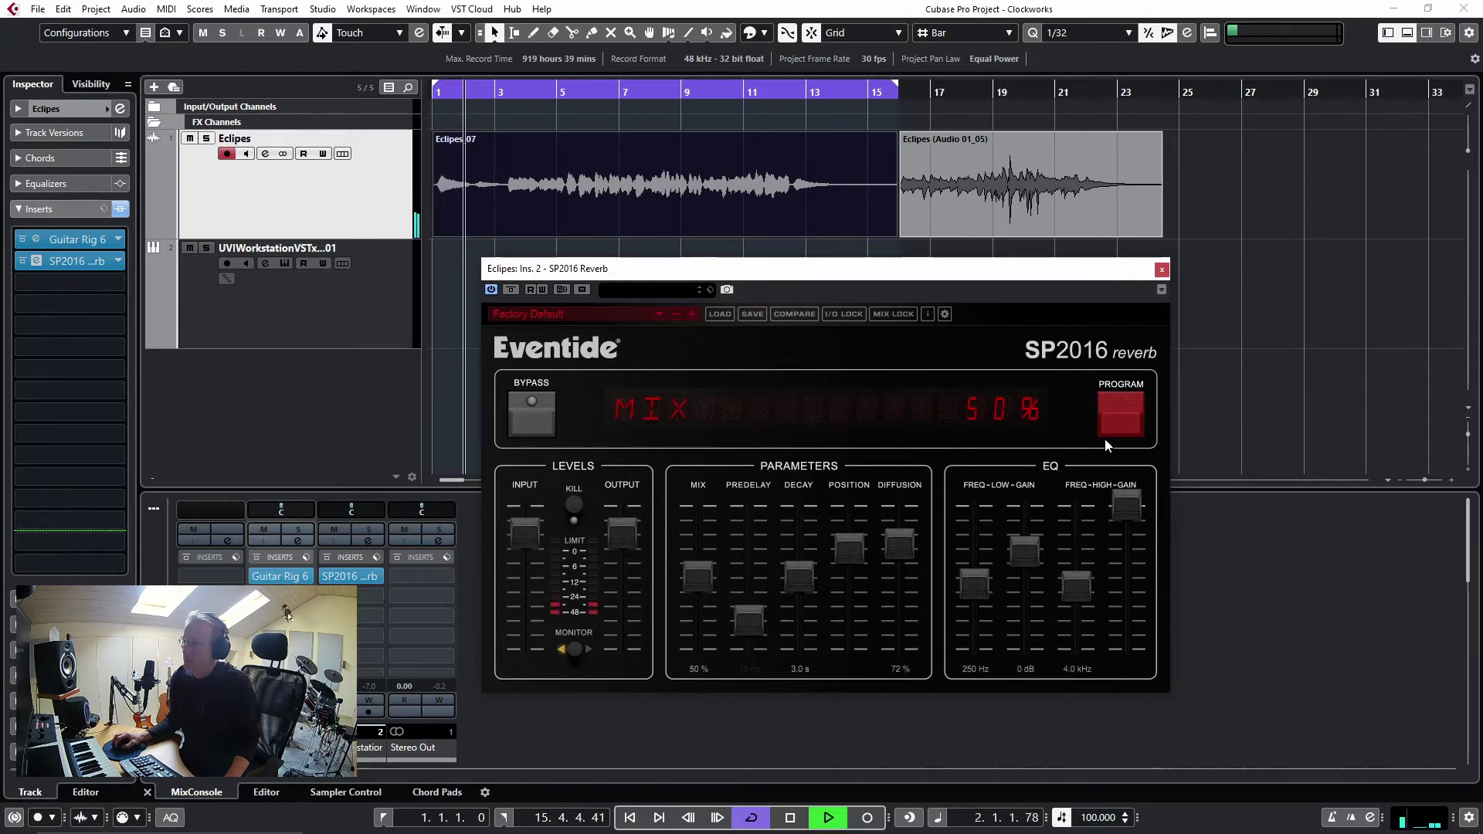
mouse_move(975, 587)
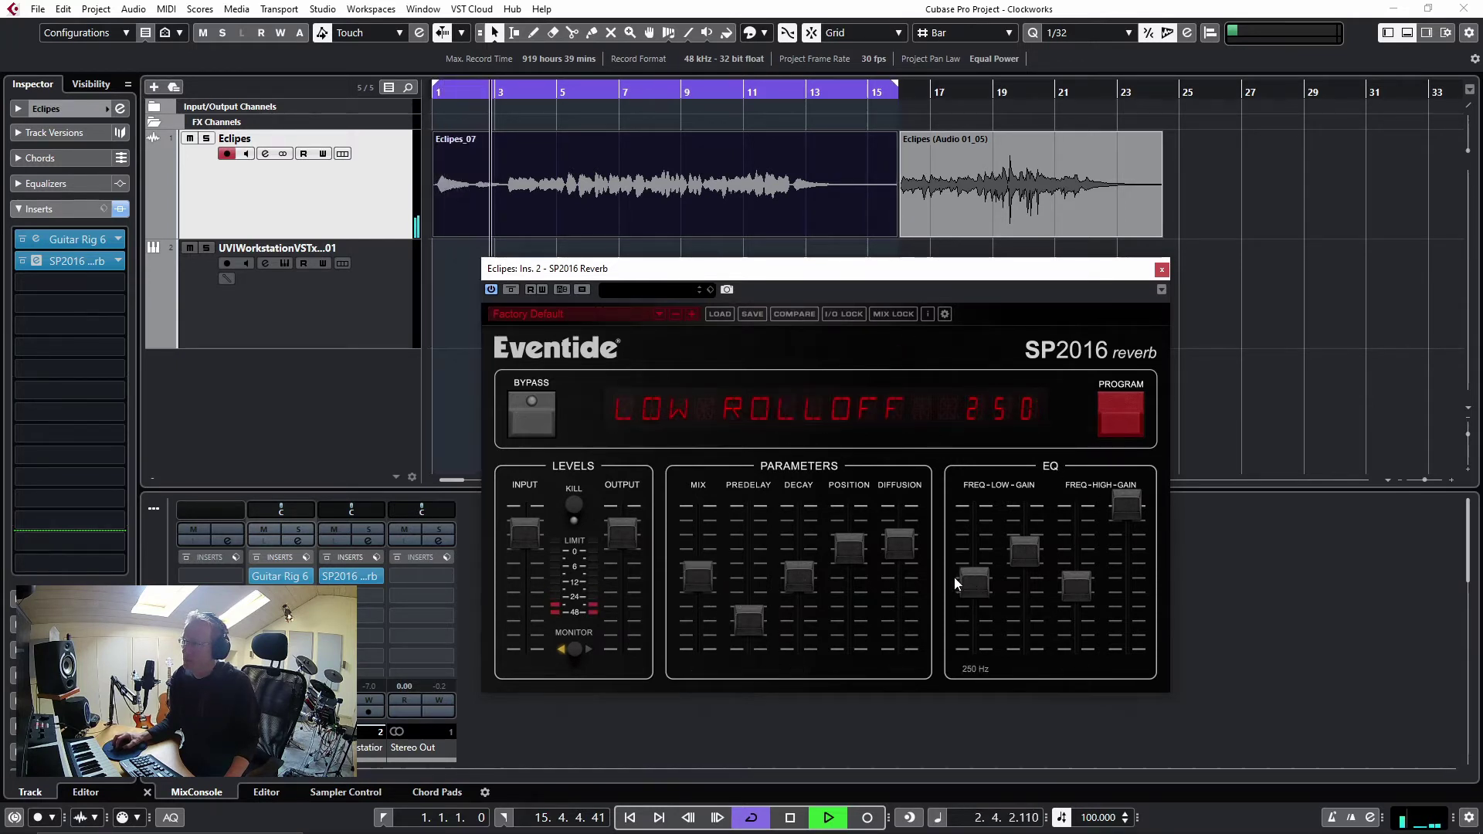
drag(910, 549, 901, 586)
drag(850, 545, 814, 537)
drag(916, 587, 911, 522)
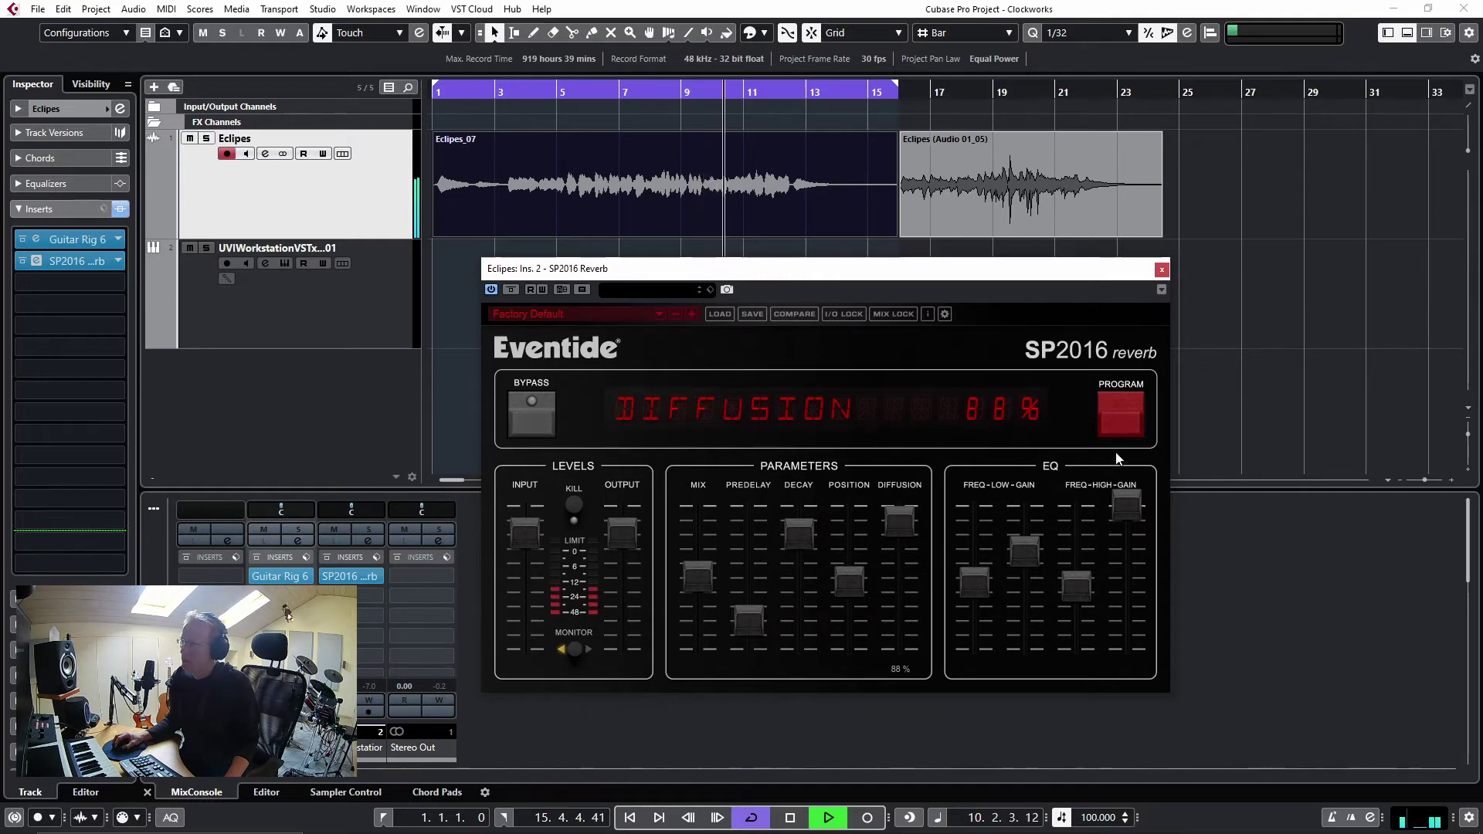
Step: Switch the reverb to the Modern Stereo Room program, set diffusion to 84% and decay to 3.2 s, and raise the mix slightly
click(1116, 431)
click(1133, 553)
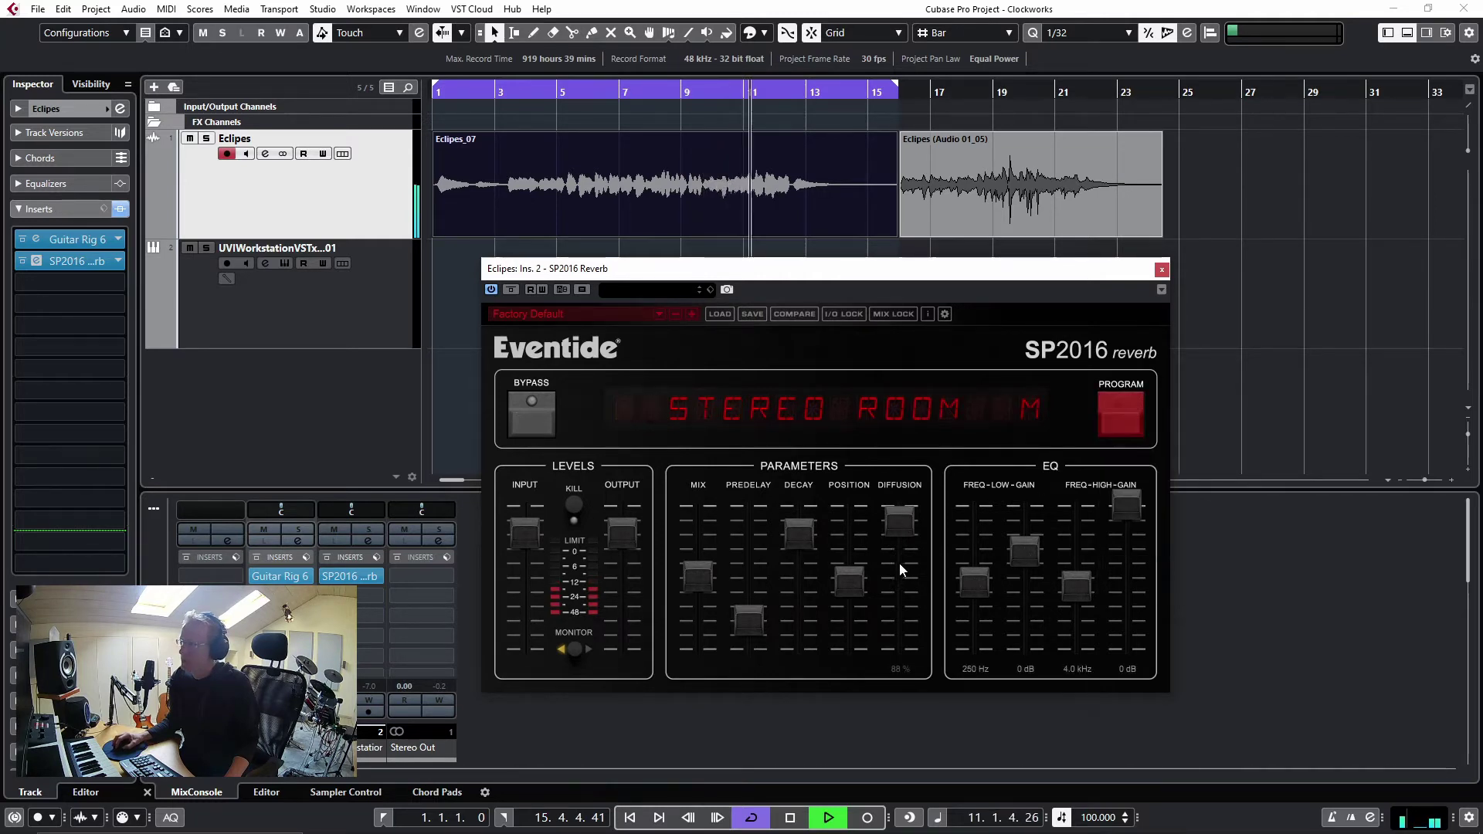
drag(897, 529, 901, 531)
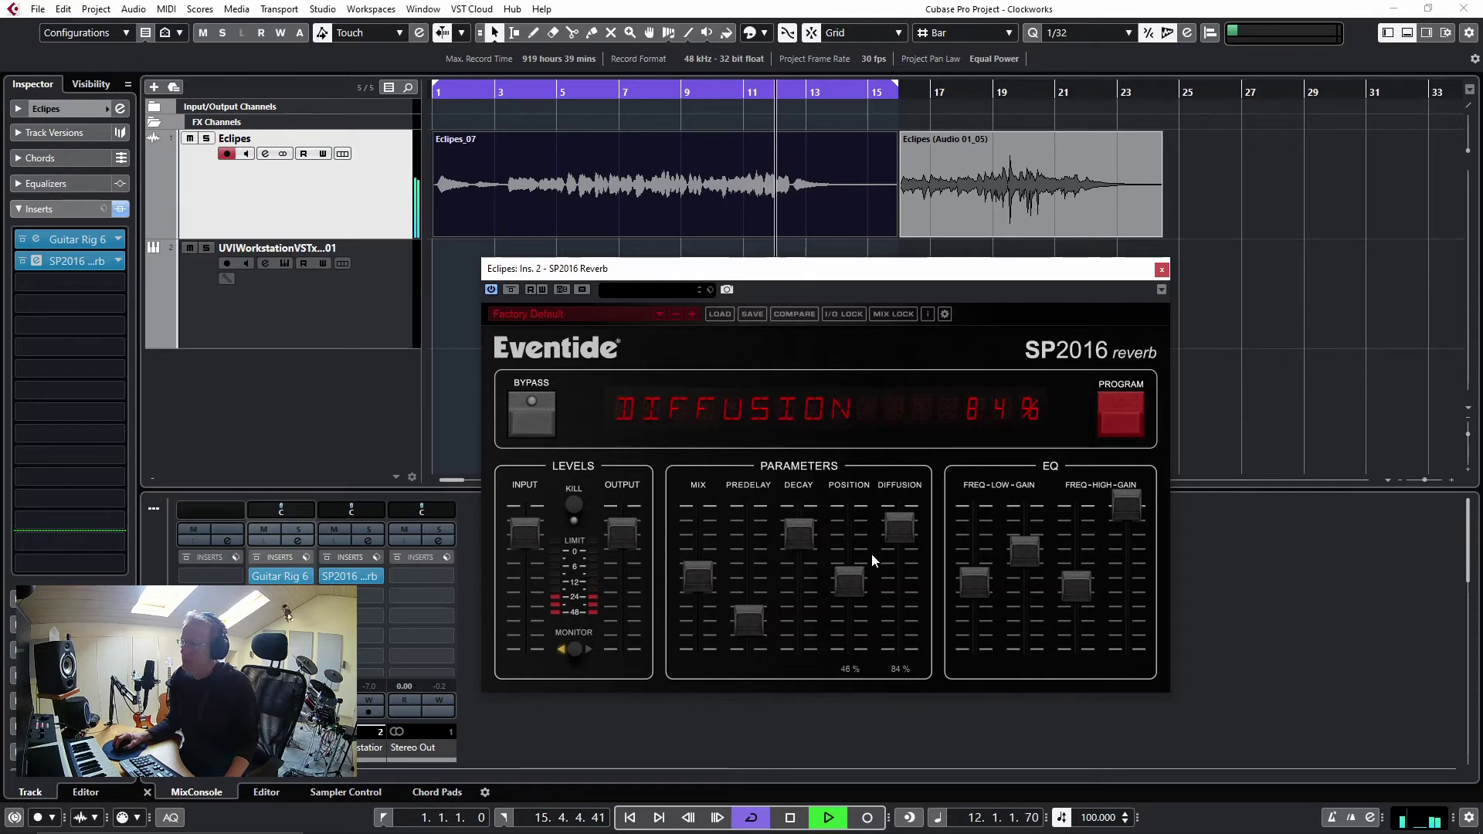
drag(801, 535, 799, 573)
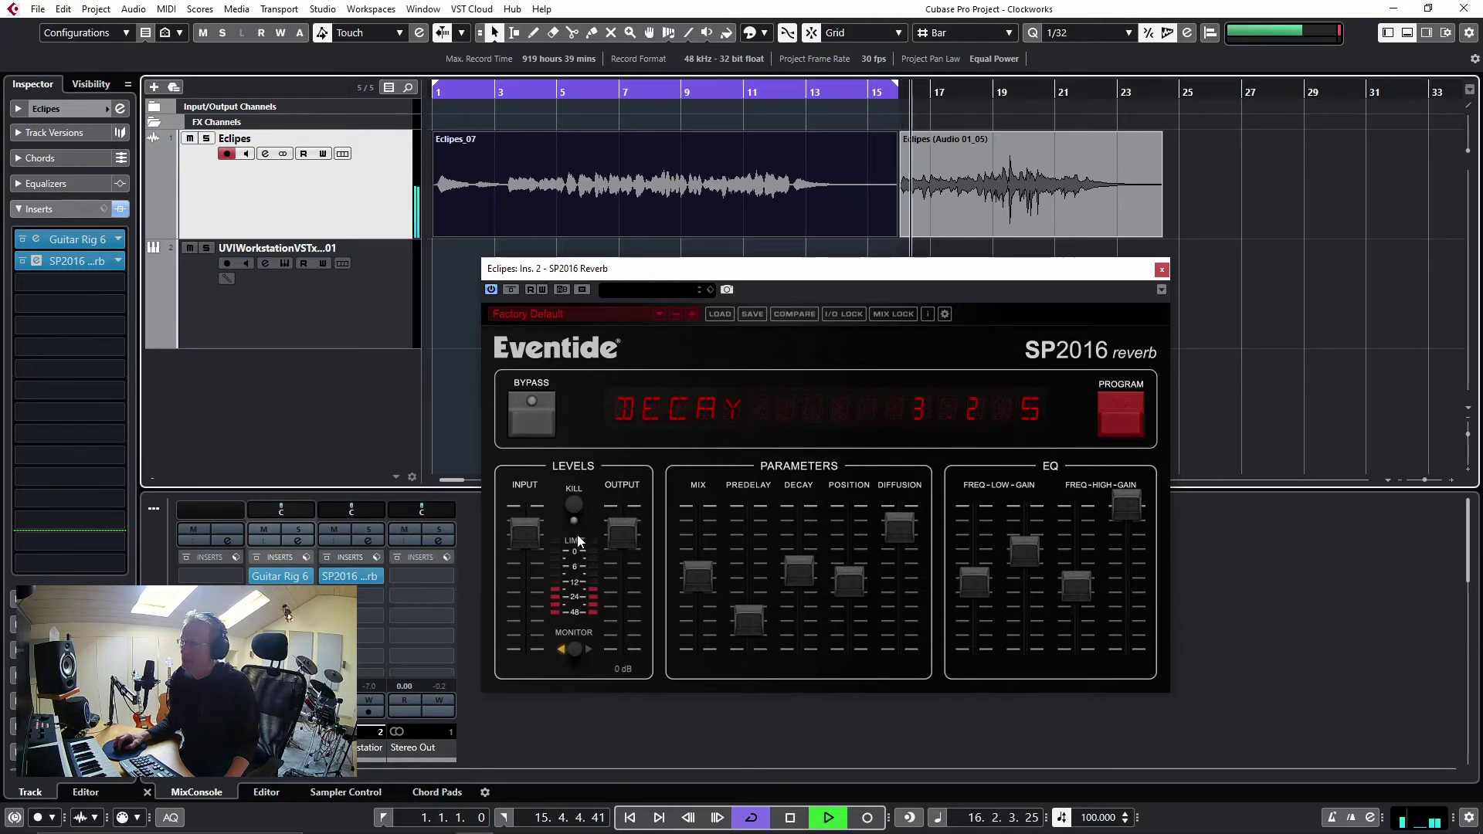
mouse_move(692, 573)
mouse_down()
mouse_move(706, 499)
mouse_move(700, 565)
mouse_up()
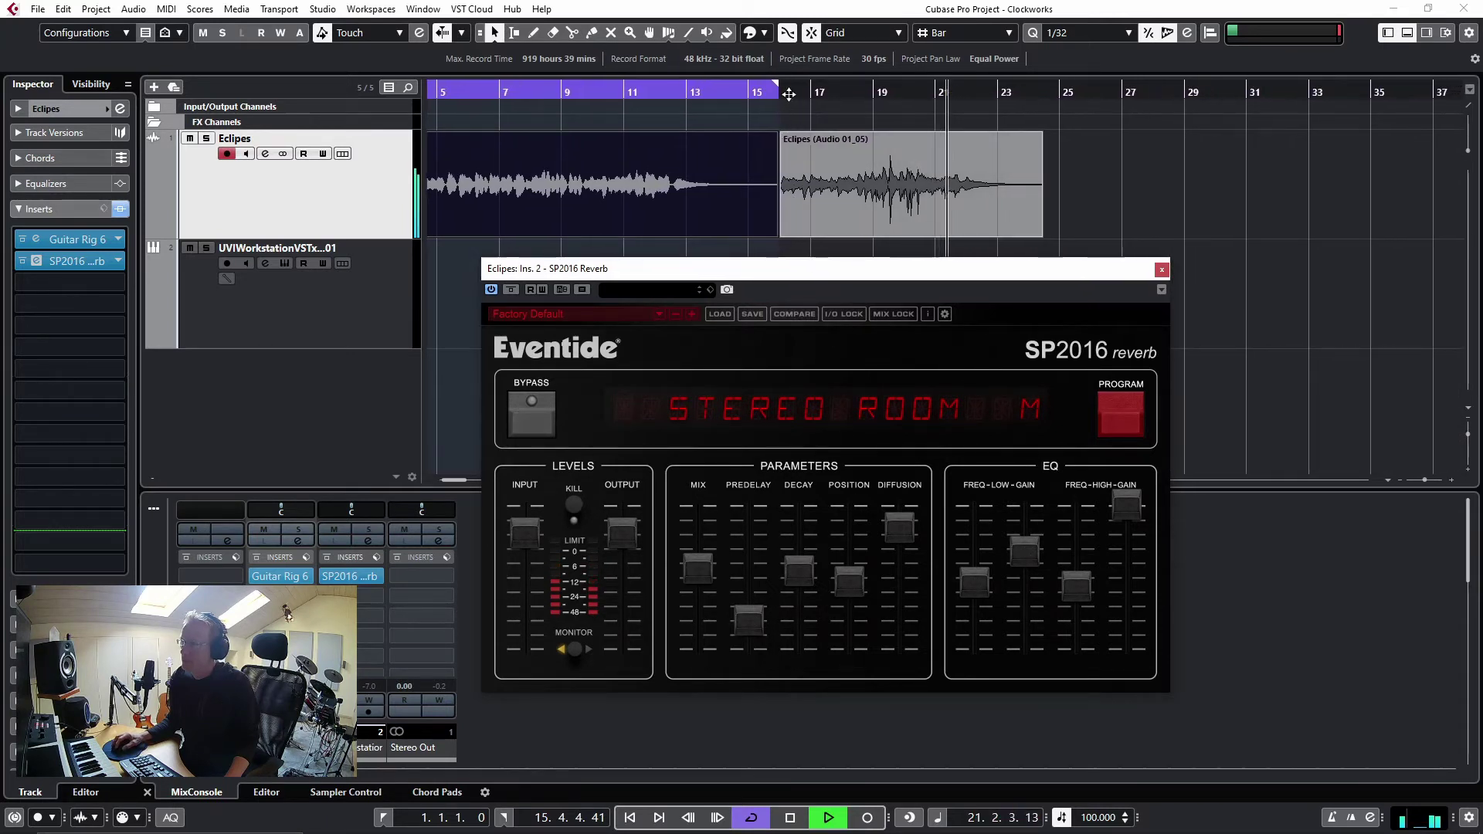
Step: Set the loop range to the Eclipes (Audio 01_05) clip and play it from its start
click(792, 147)
key(p)
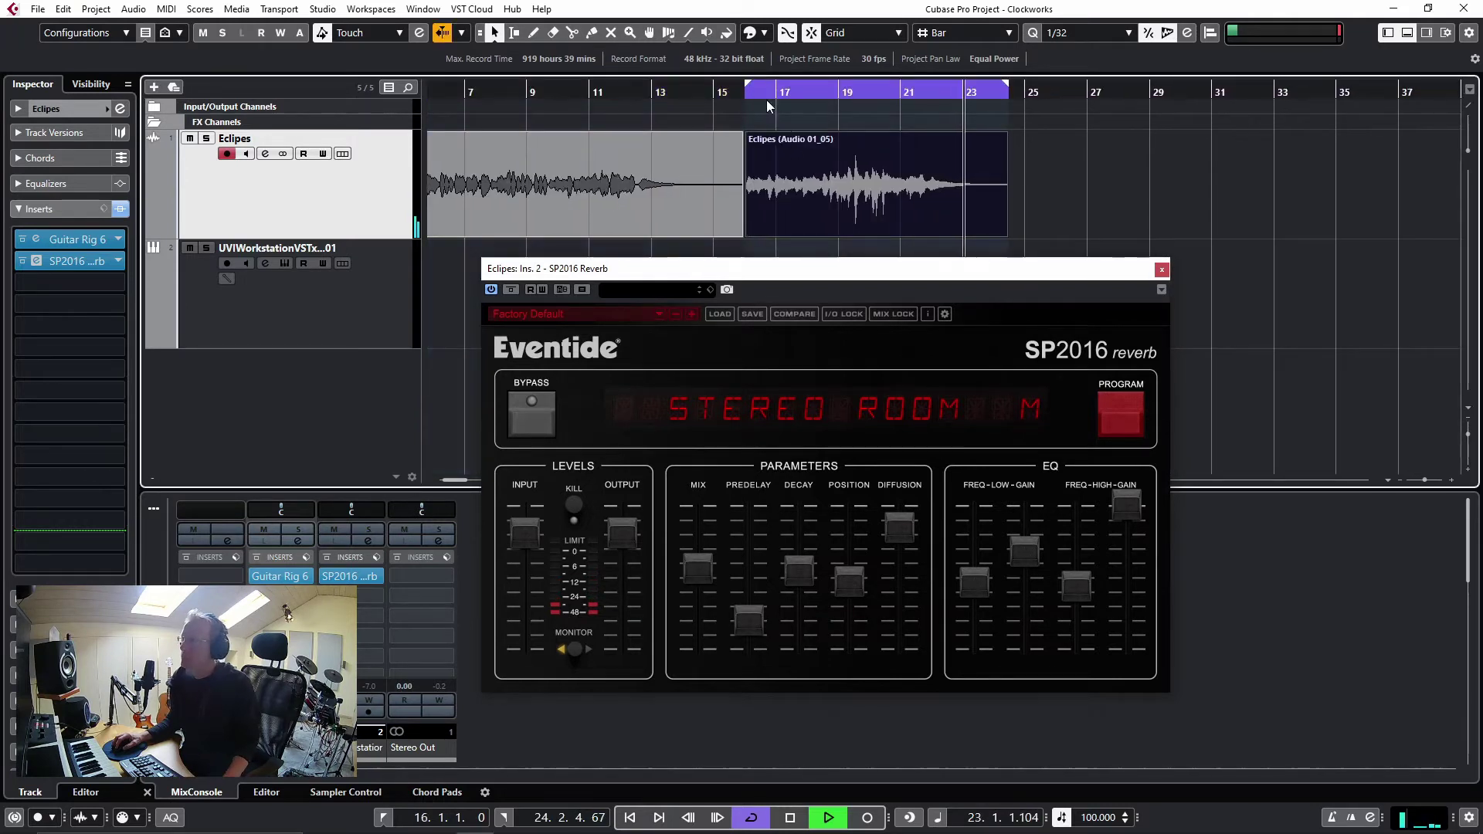
click(744, 91)
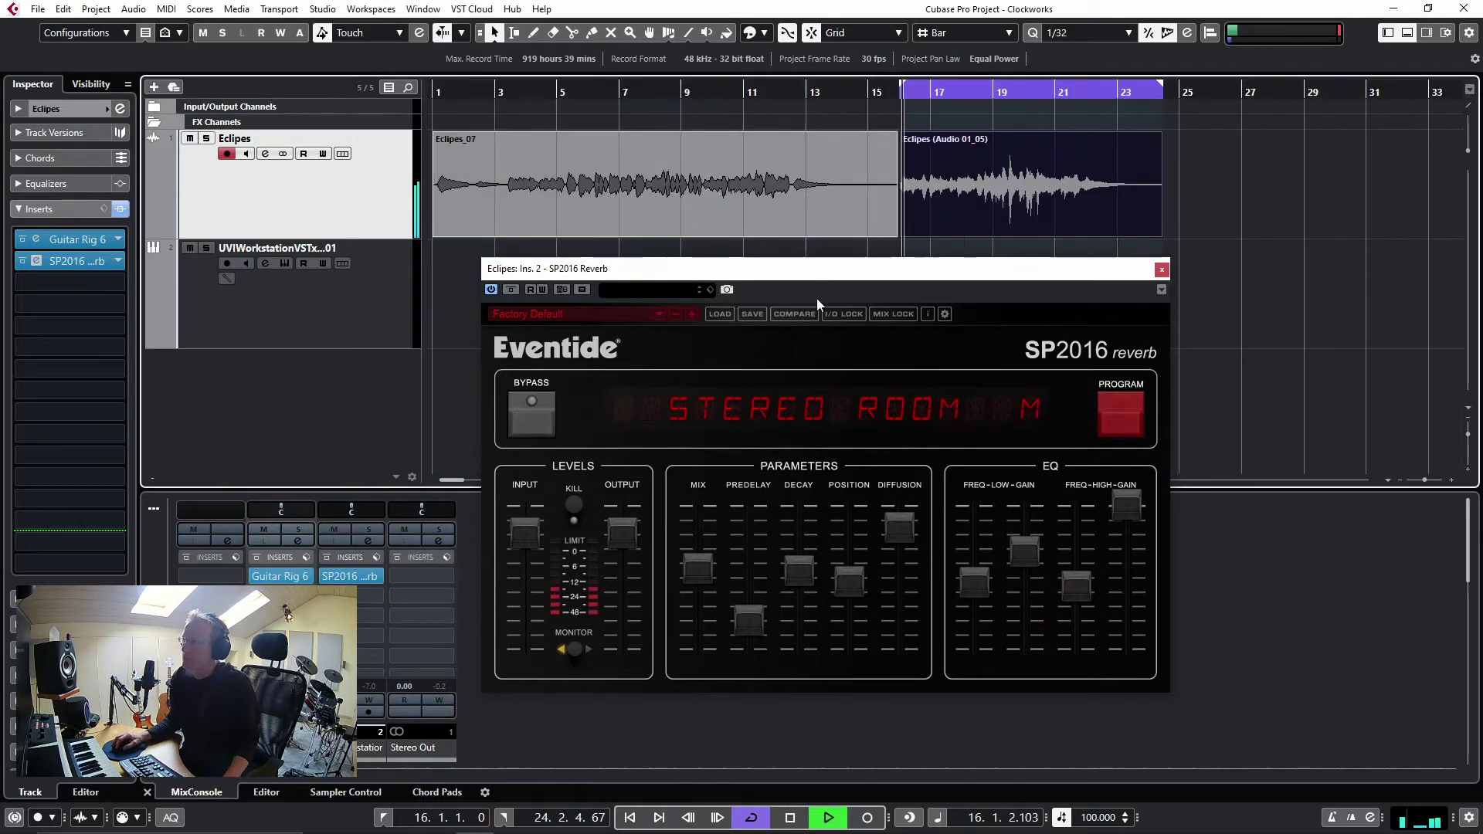
Step: Switch the reverb to the Modern Room program and set diffusion to 58% and predelay to 10 ms
click(1127, 418)
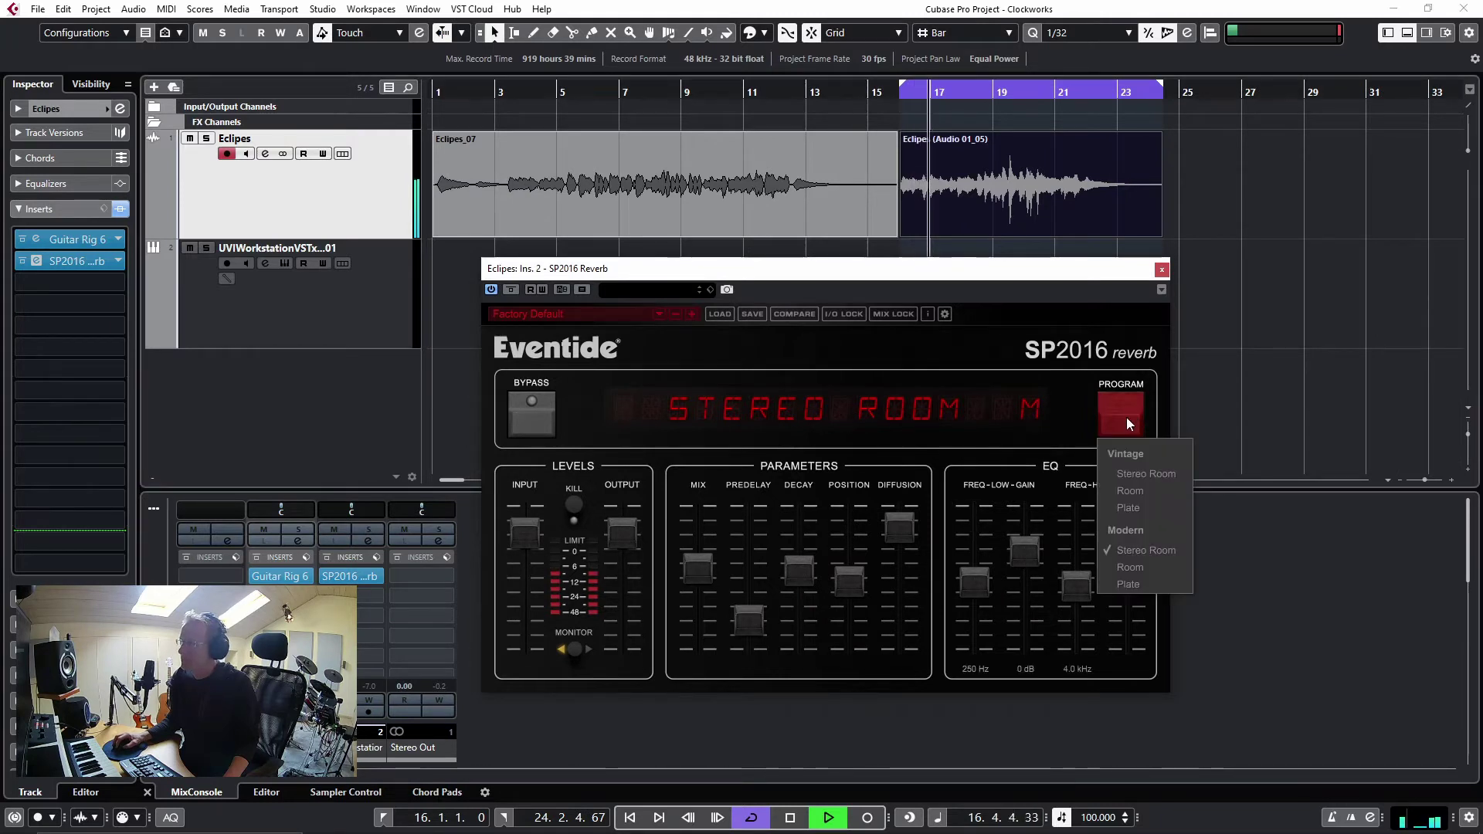
click(1144, 567)
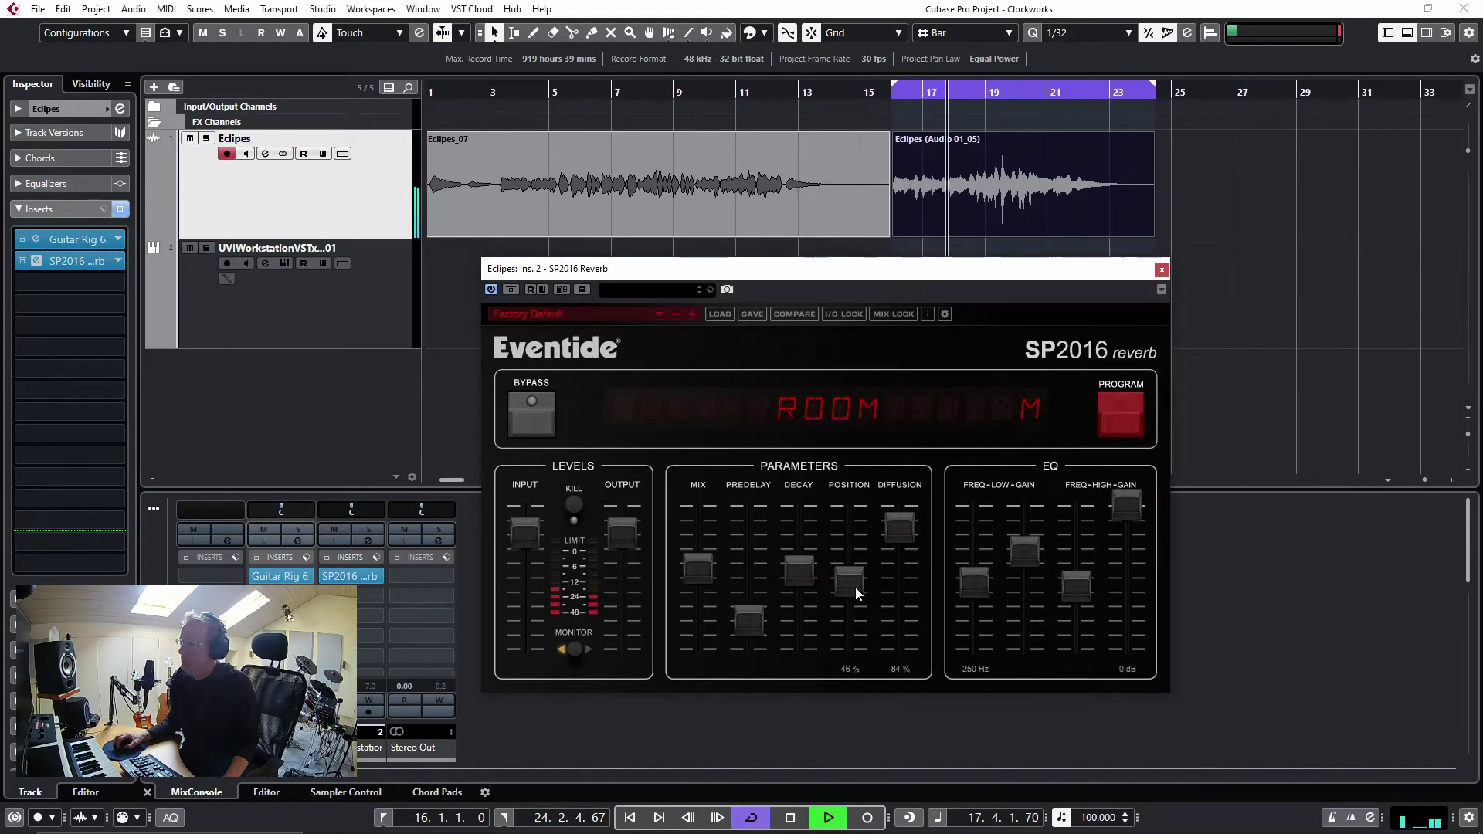
drag(902, 534, 904, 569)
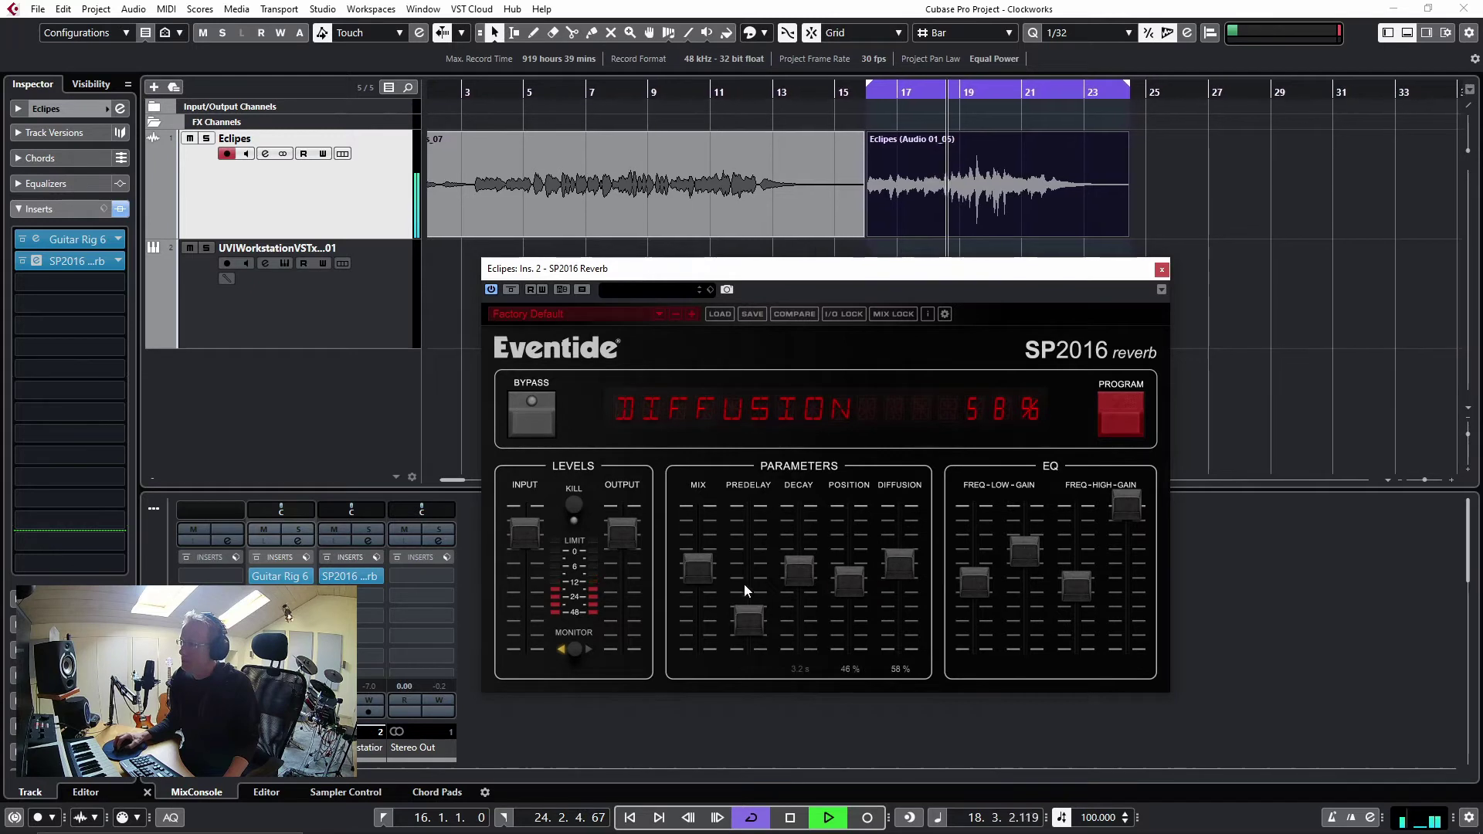
drag(745, 615, 754, 629)
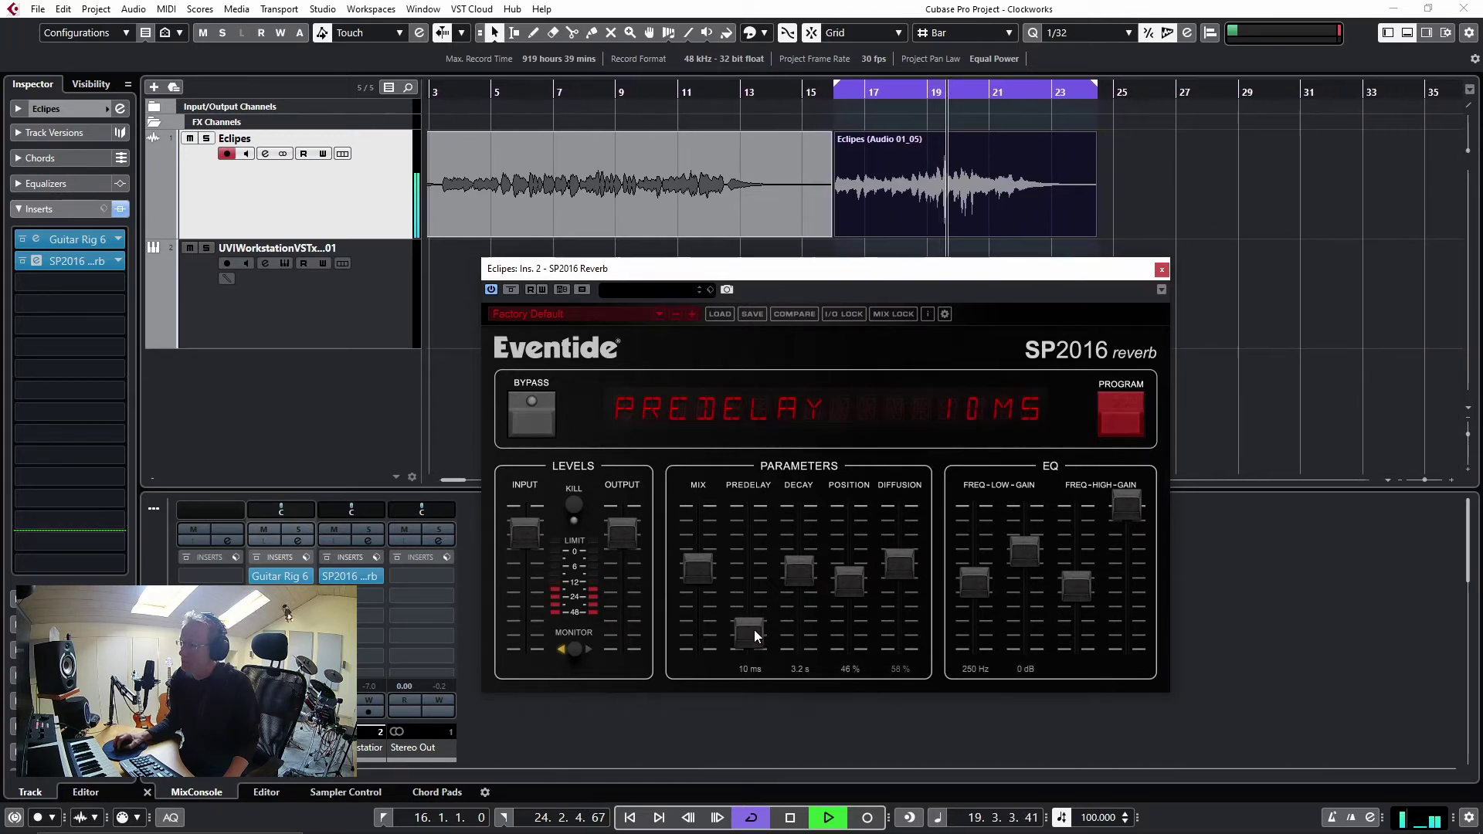
Step: Switch the reverb to the Modern Plate program, lower the mix slightly, raise the diffusion and stop playback
click(1118, 415)
click(1128, 584)
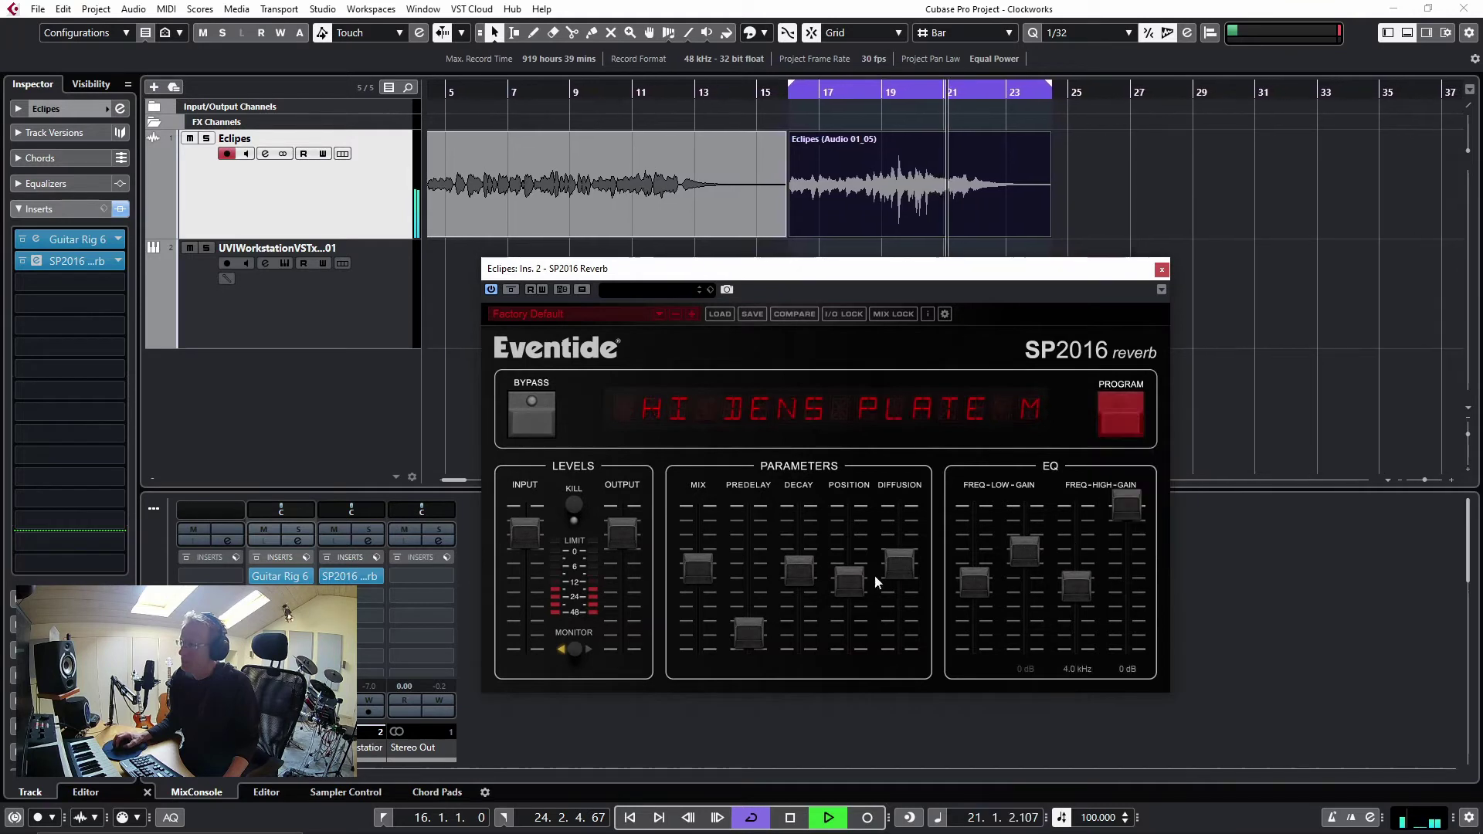
drag(692, 573, 697, 581)
drag(910, 581, 910, 558)
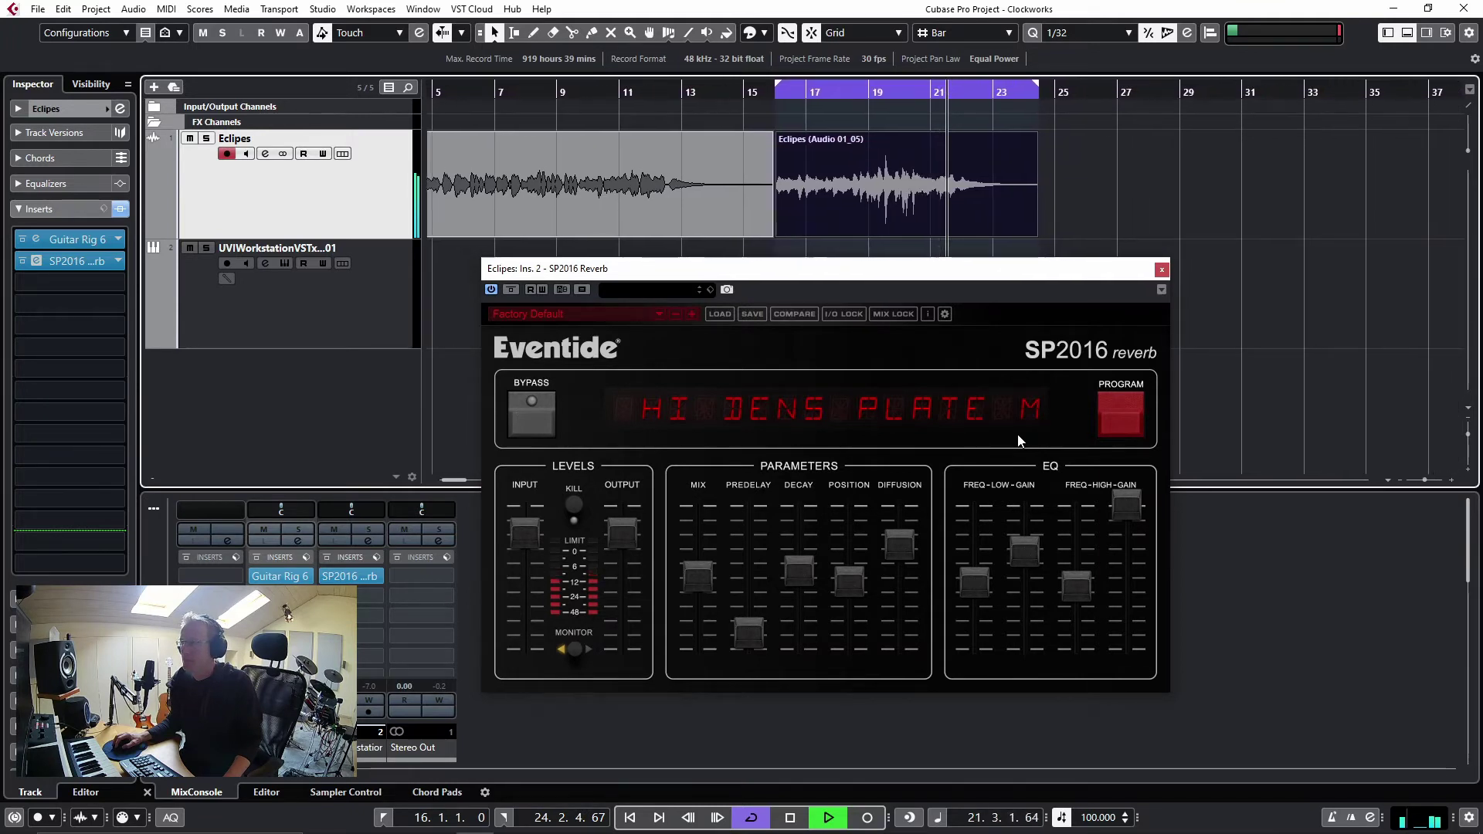
key(space)
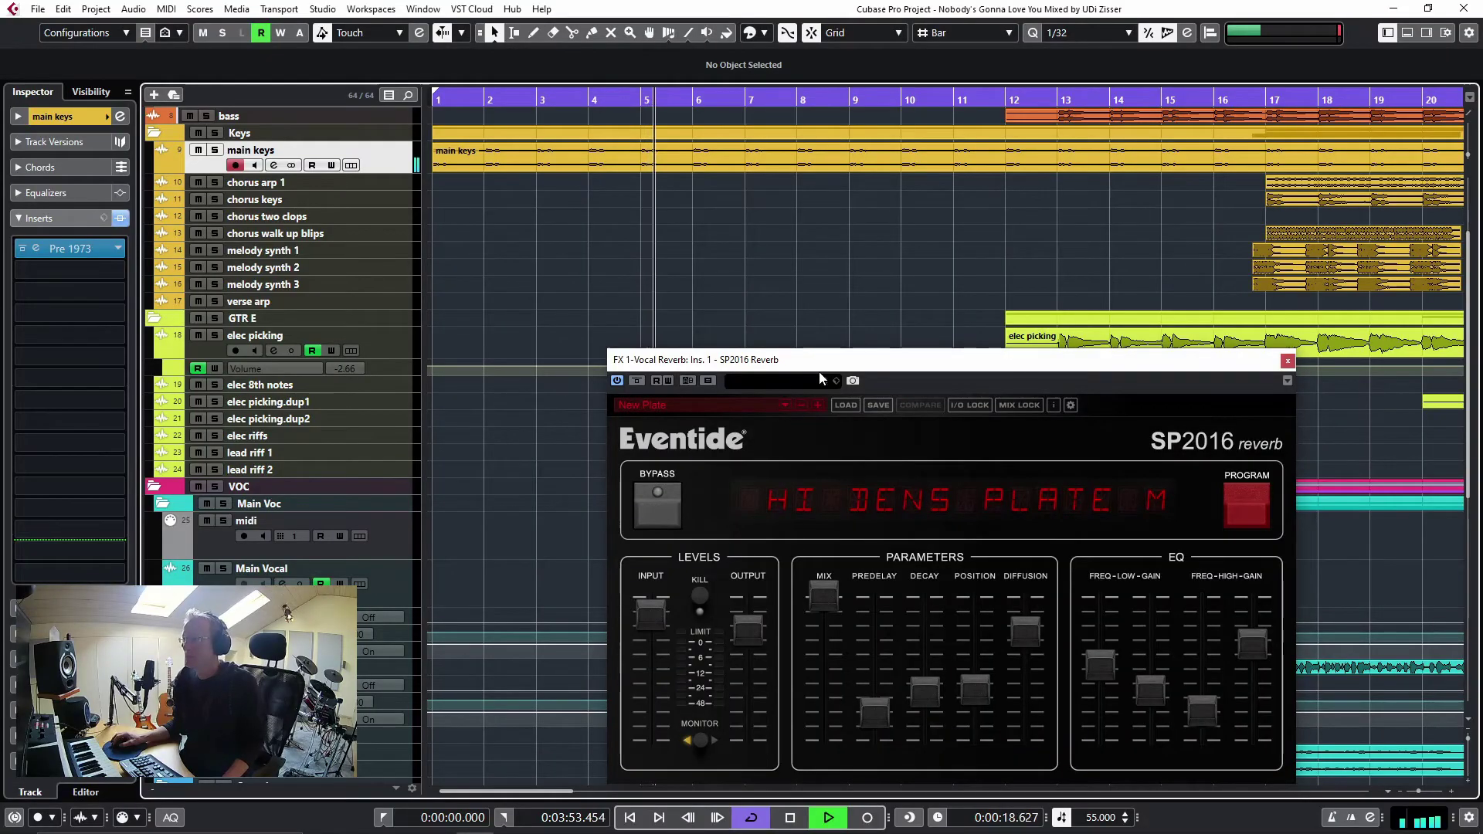
Step: While the song plays, keep the vocal reverb's mix at 100% and set predelay to 37 ms, decay to 42.6 s and position to 61%
scroll(576, 356, down, 6)
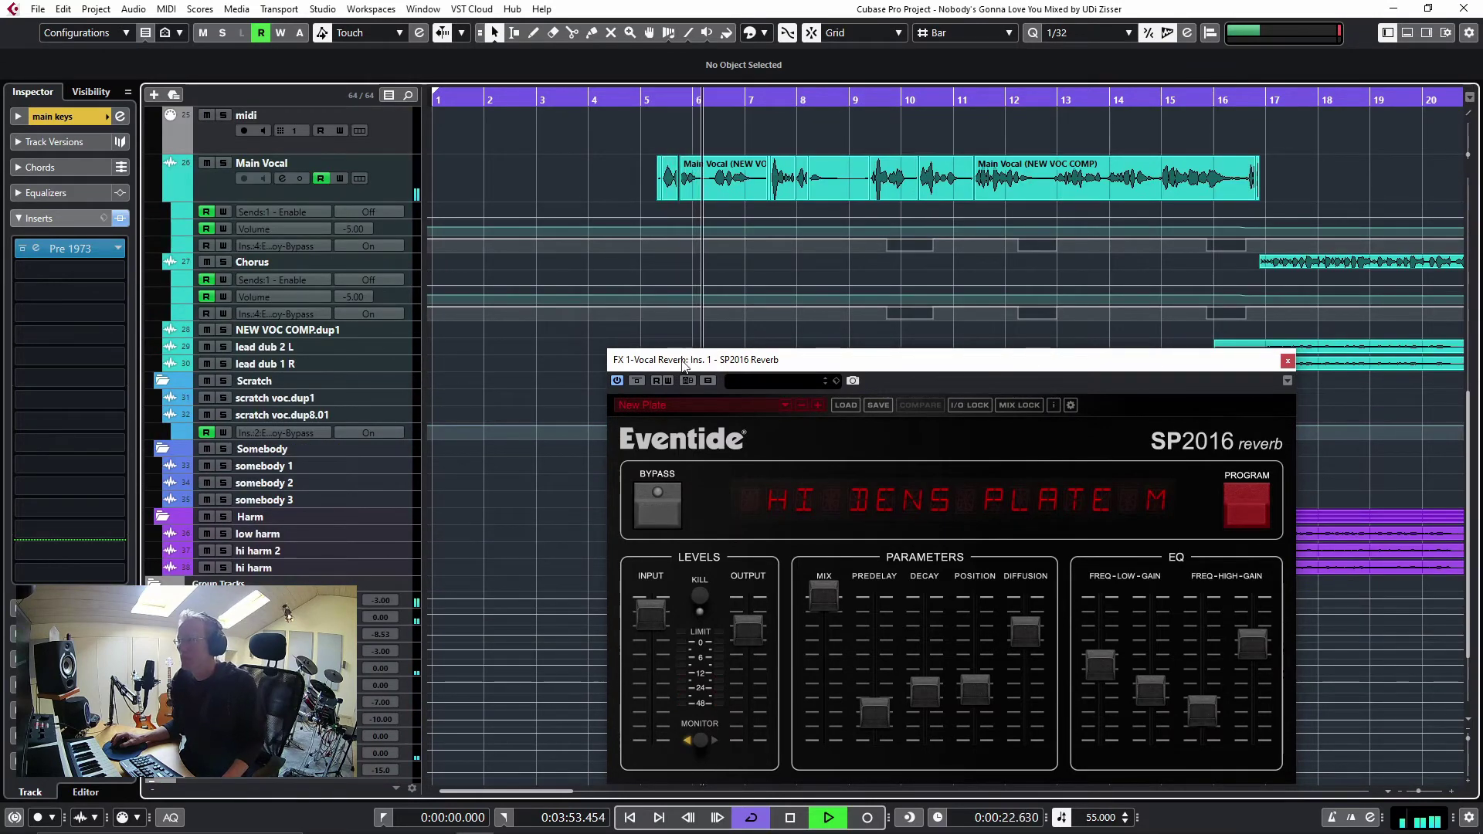
mouse_move(824, 599)
mouse_move(822, 593)
mouse_down()
mouse_move(839, 694)
mouse_move(833, 585)
mouse_up()
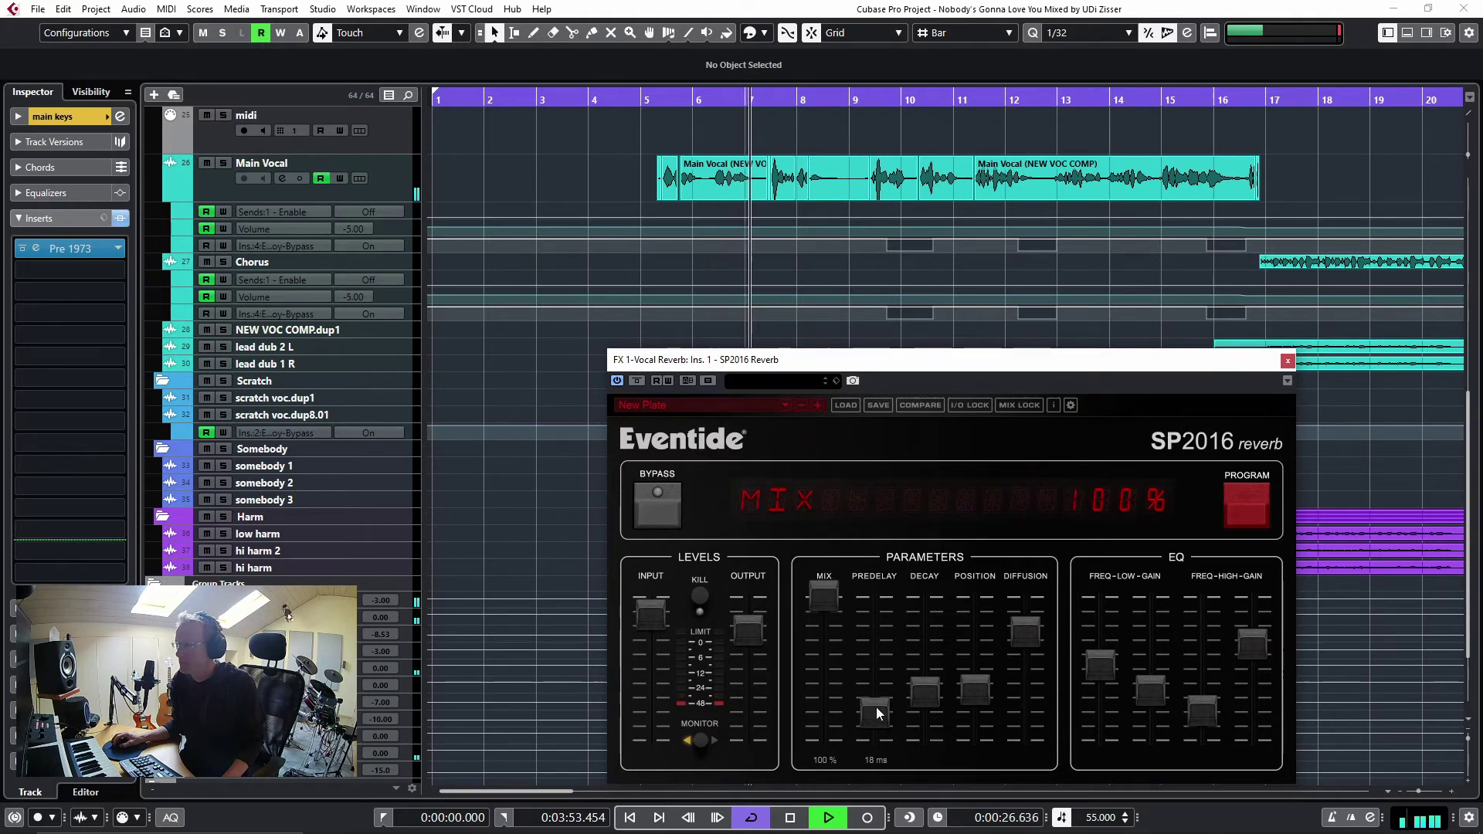
drag(924, 689, 924, 595)
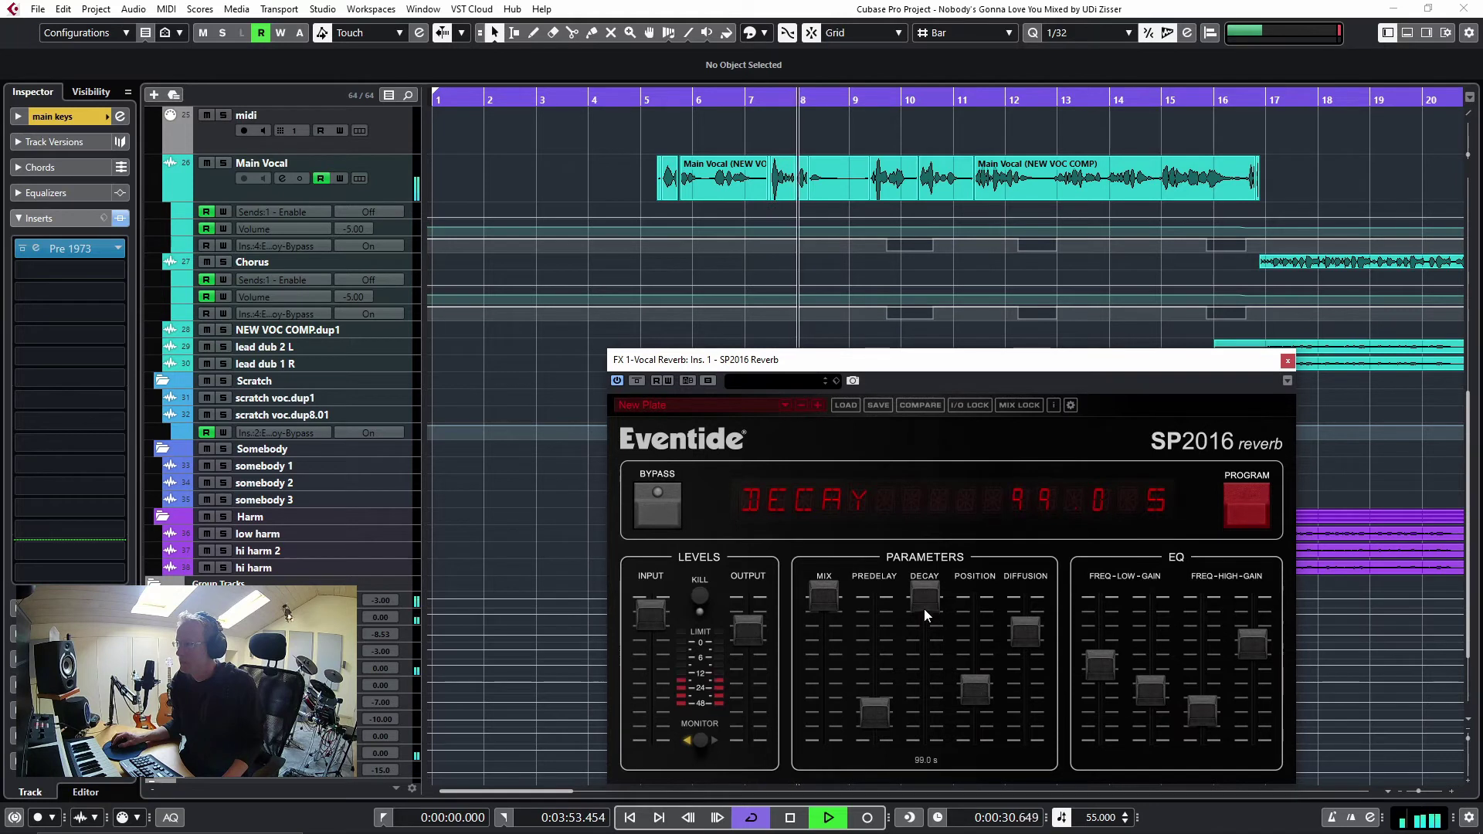
drag(975, 683, 975, 641)
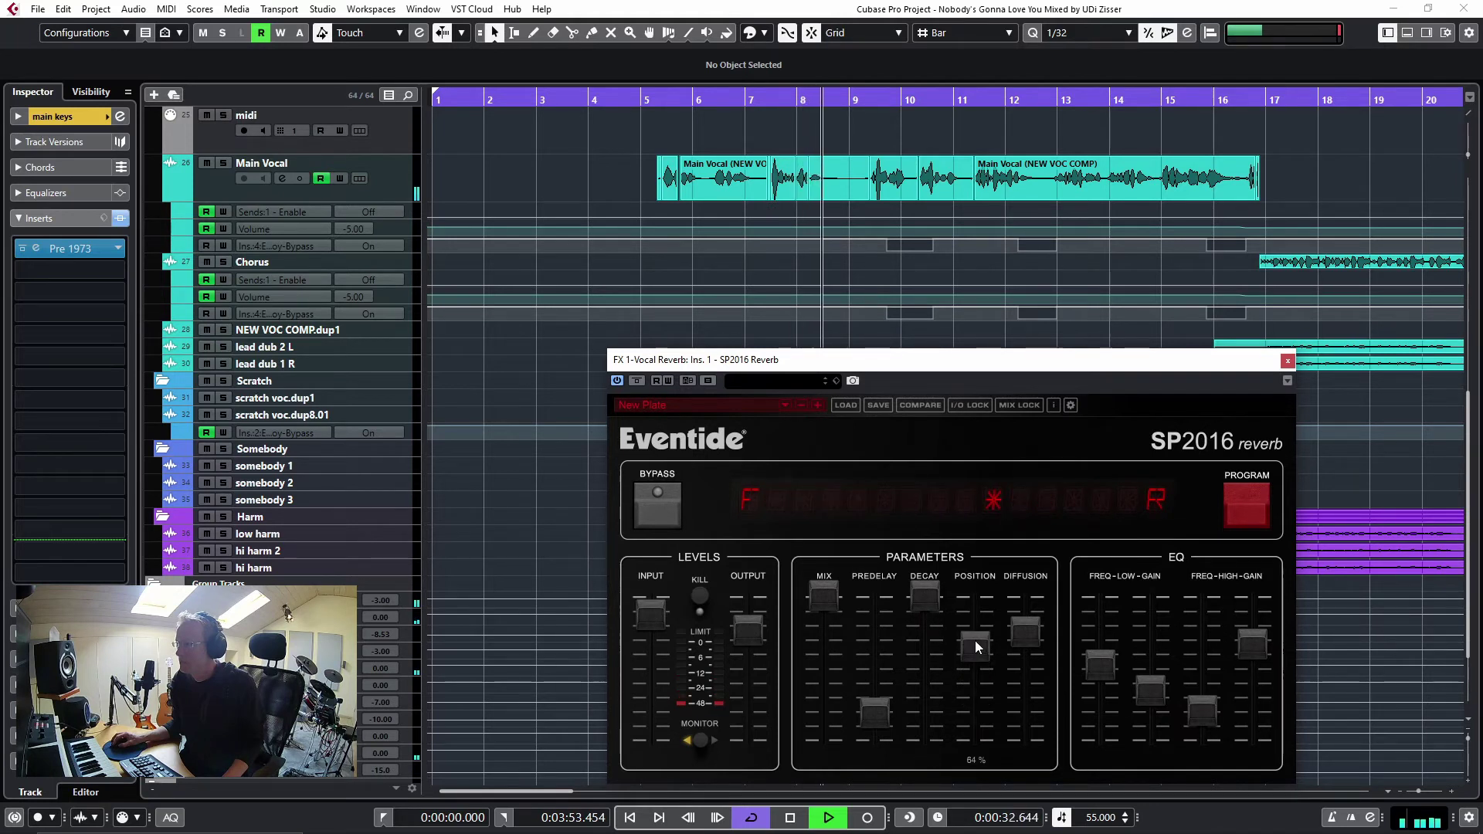
drag(860, 703, 876, 694)
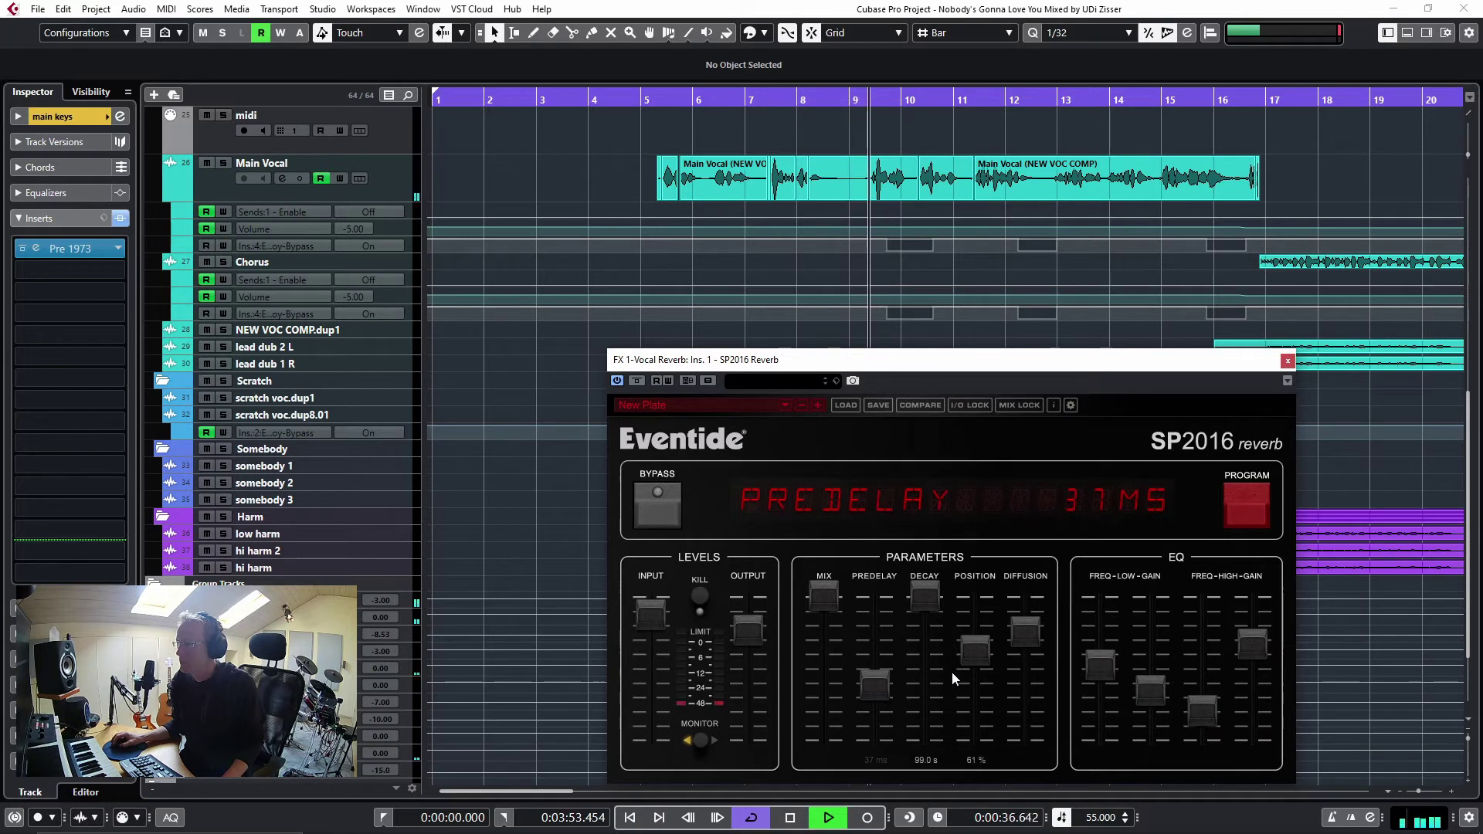
drag(926, 599, 929, 606)
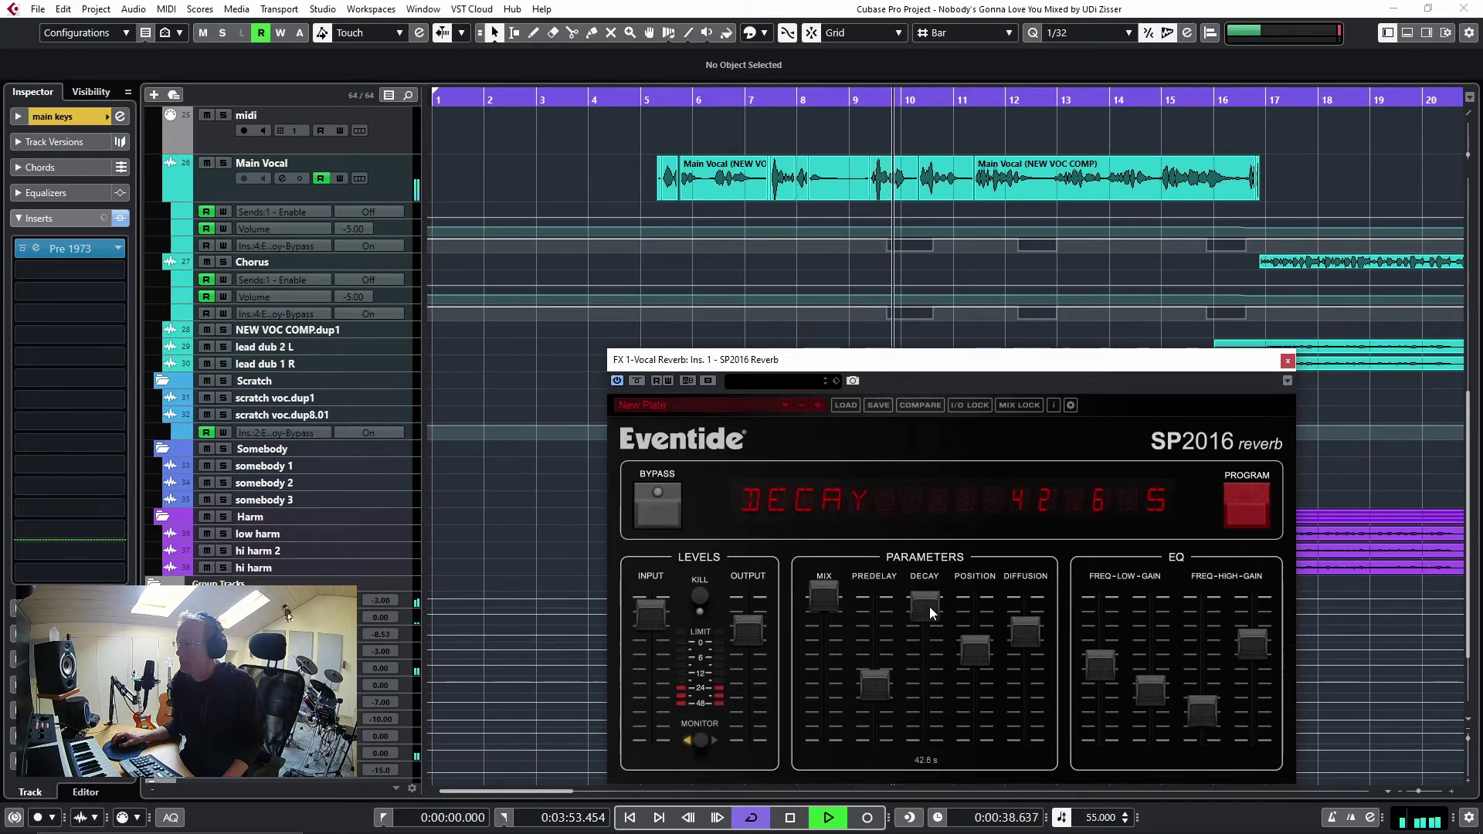
Step: Set the vocal reverb's high EQ gain to 0 dB and its high frequency to 3.5 kHz
mouse_move(1249, 648)
drag(1249, 637, 1240, 596)
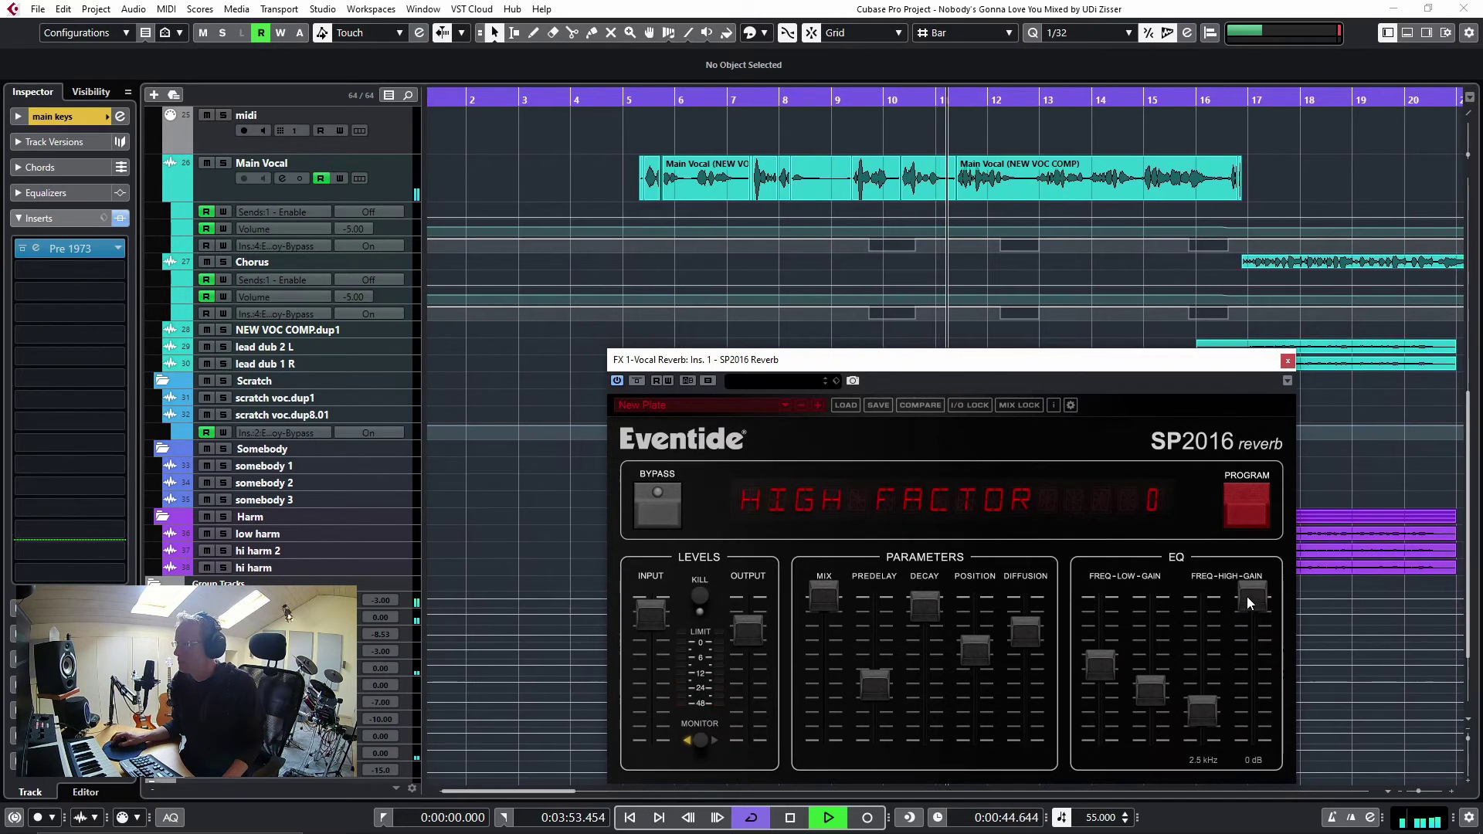
drag(1194, 711, 1196, 683)
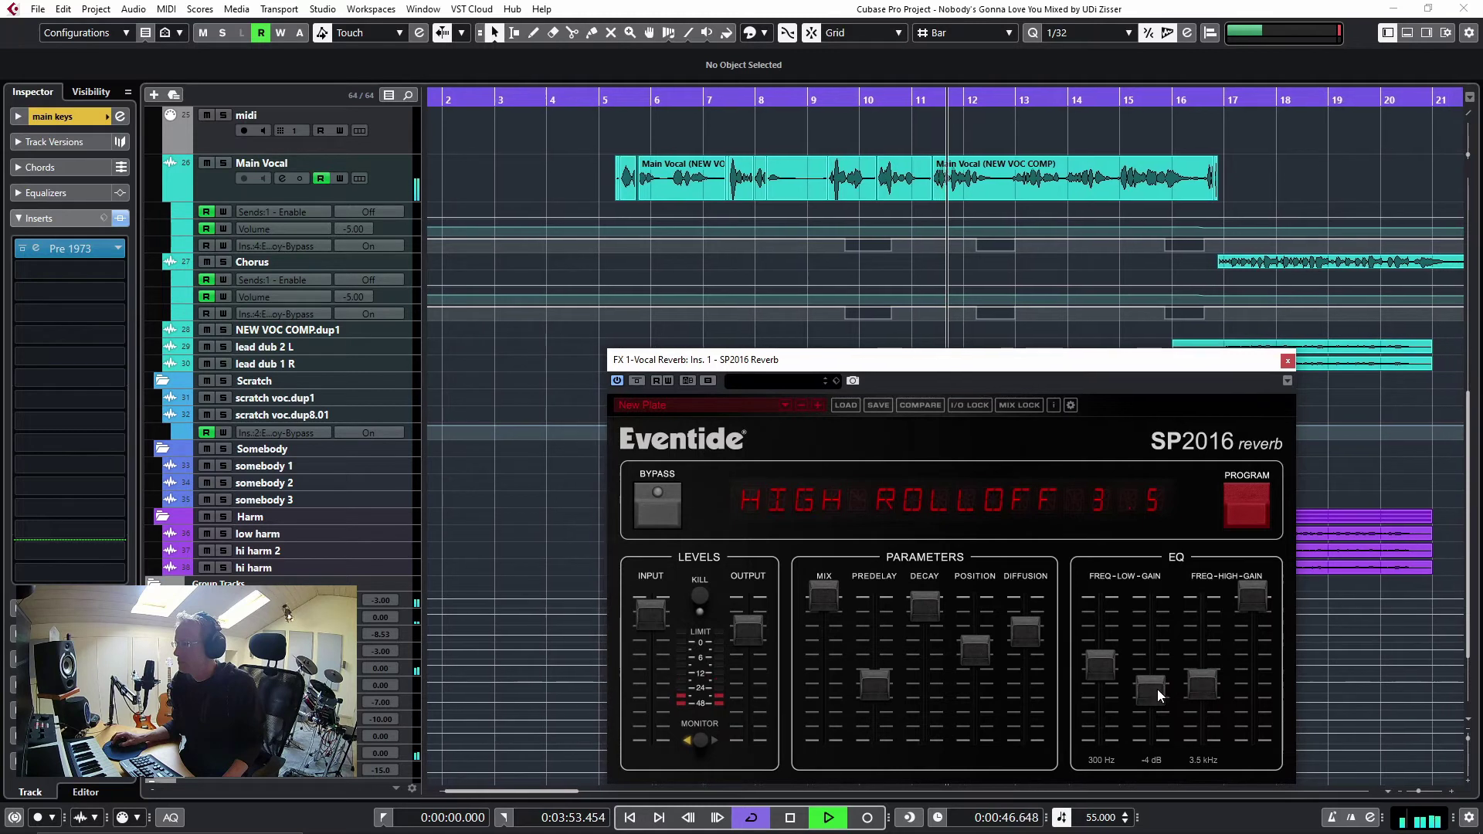
Step: Lower the vocal reverb's diffusion slightly and set its decay to 2.5 s
mouse_move(1037, 632)
drag(1037, 636, 1040, 643)
drag(920, 609, 933, 679)
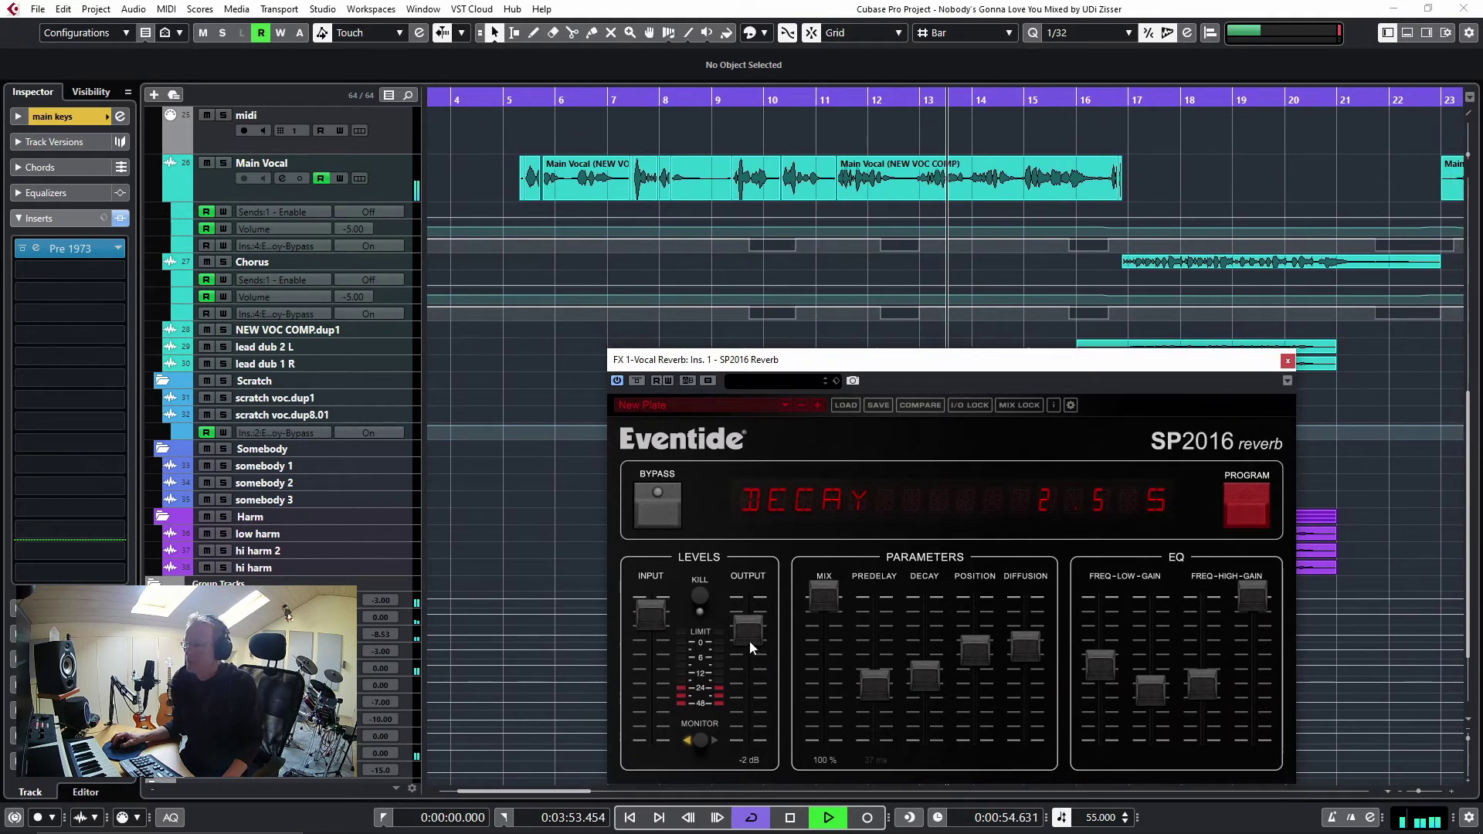
Step: Audition the vocal reverb with the predelay at 999 ms, and stop playback
drag(872, 677, 896, 556)
click(934, 679)
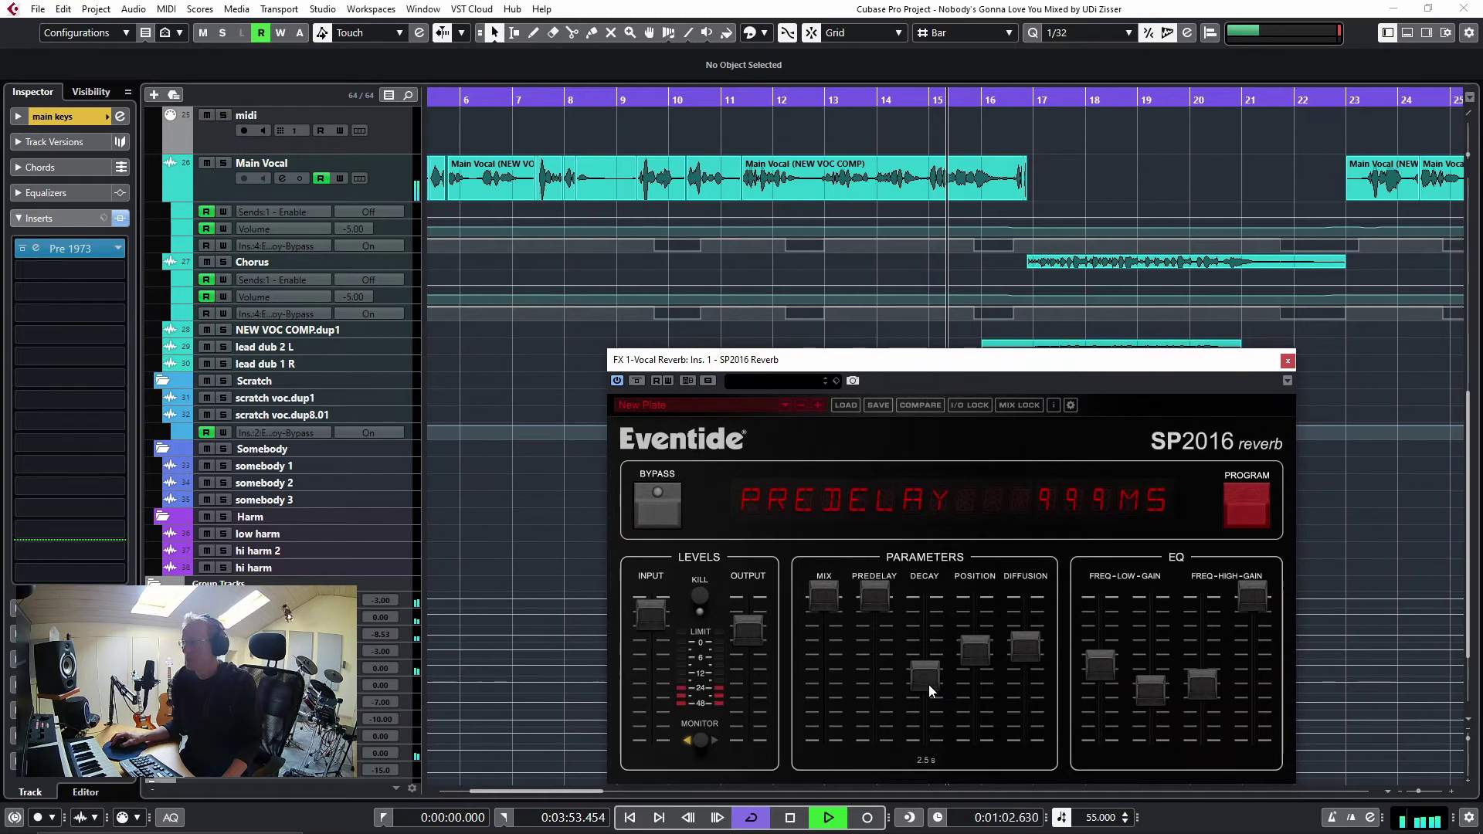
mouse_move(968, 666)
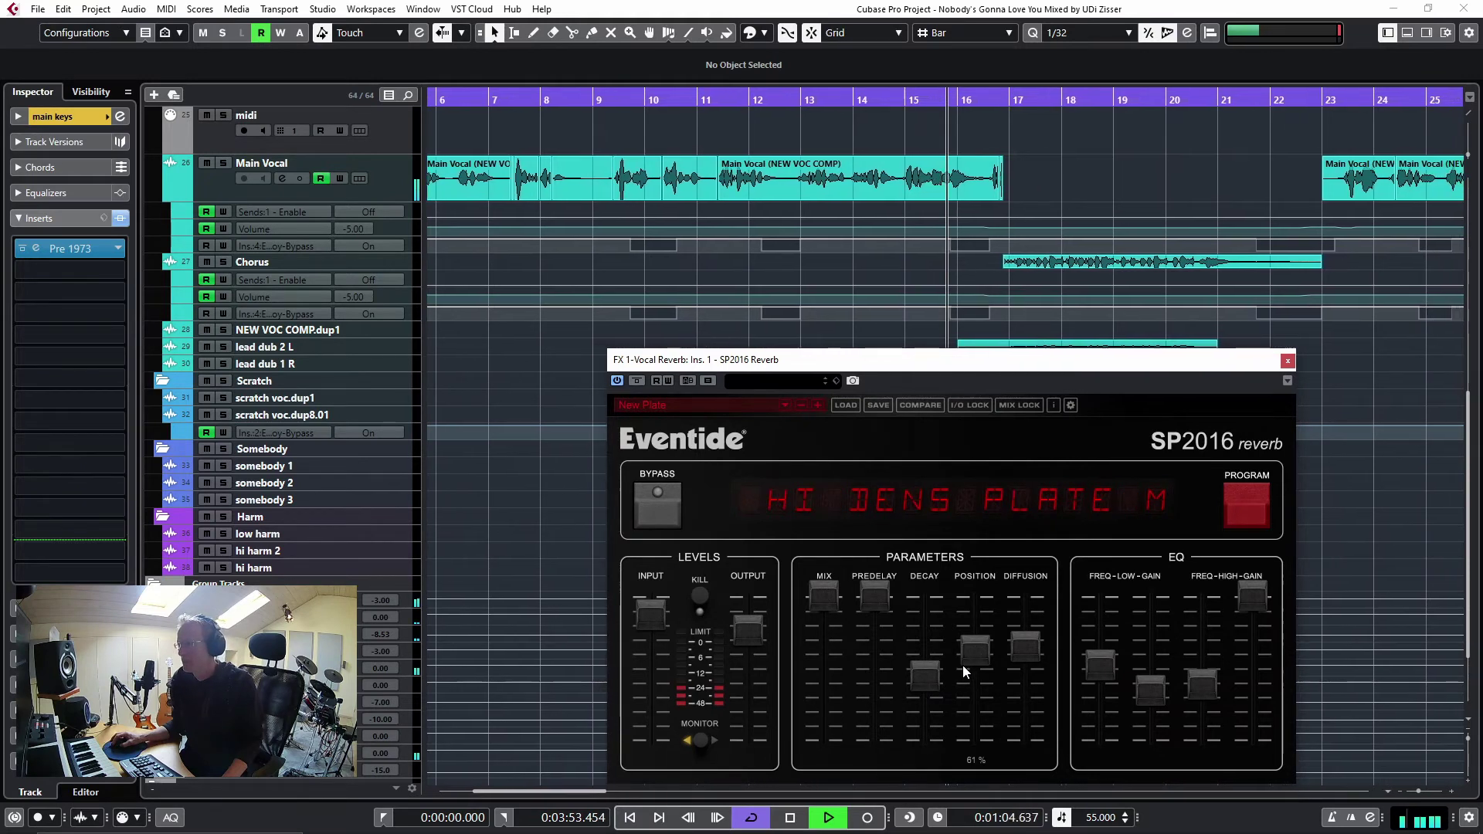
key(space)
mouse_move(874, 593)
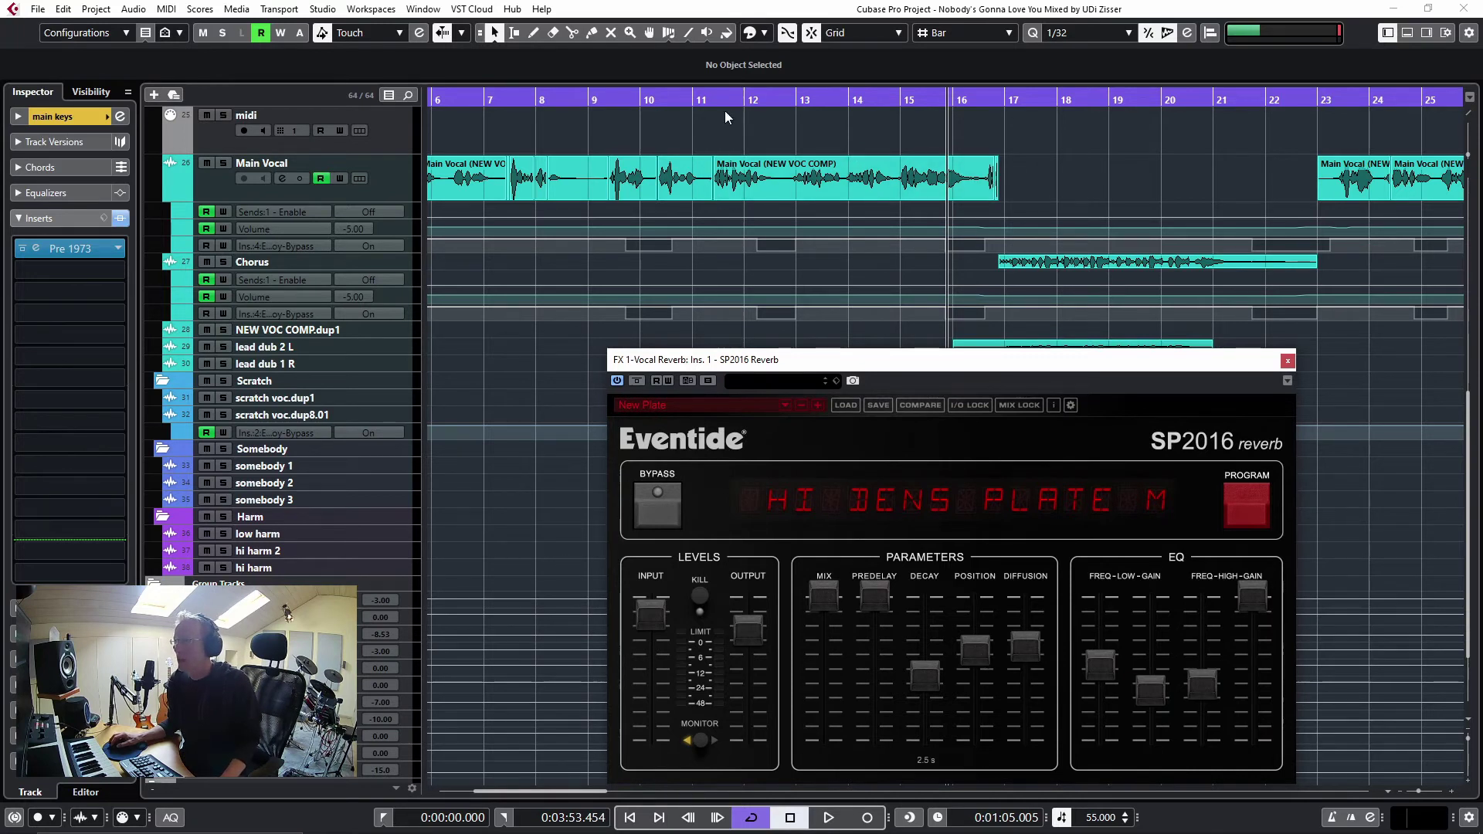
Step: Move the playhead to just before the first Main Vocal clip, solo the Main Vocal track and start playback
drag(688, 100, 599, 147)
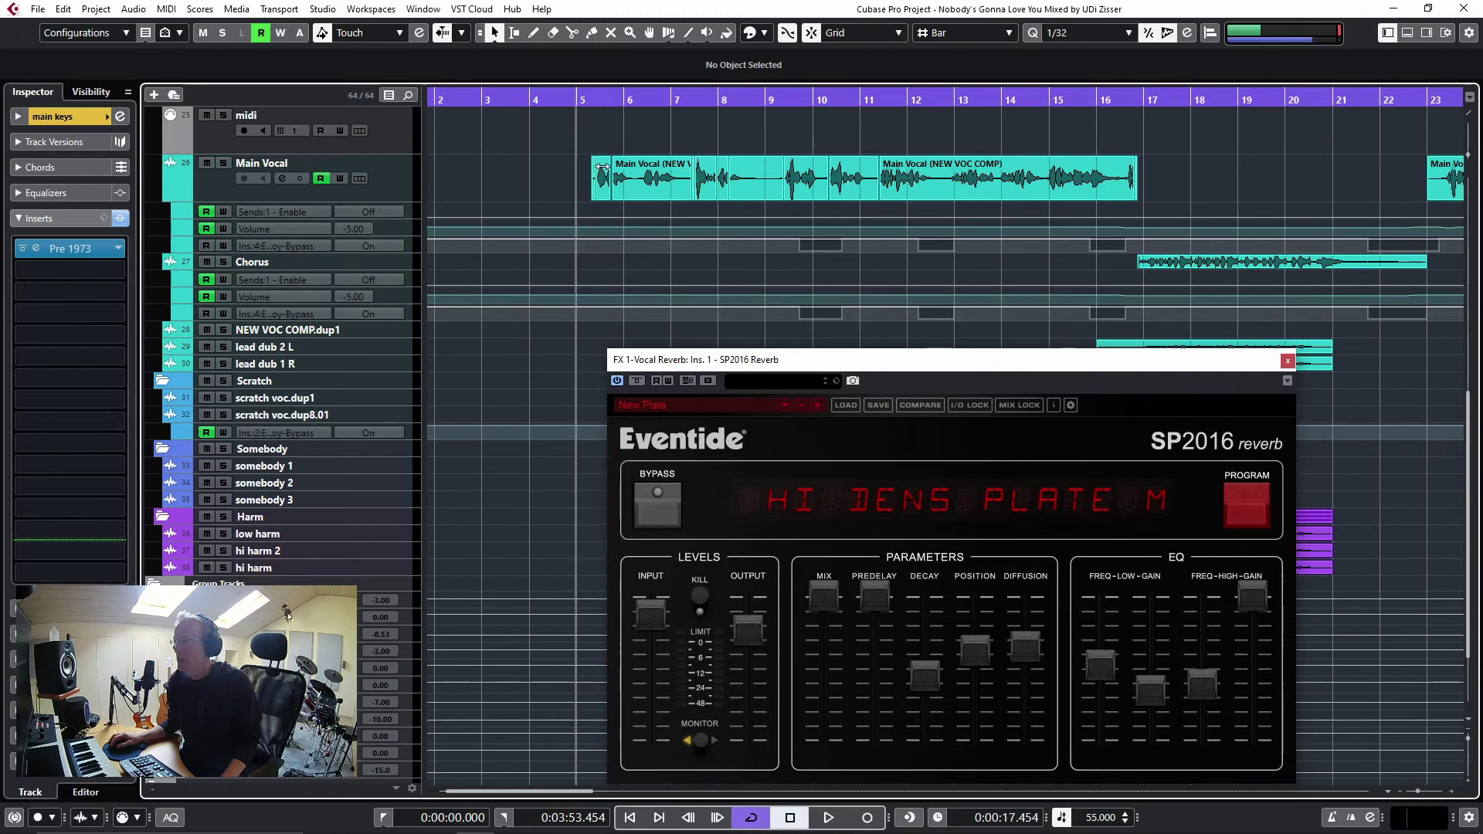
click(223, 163)
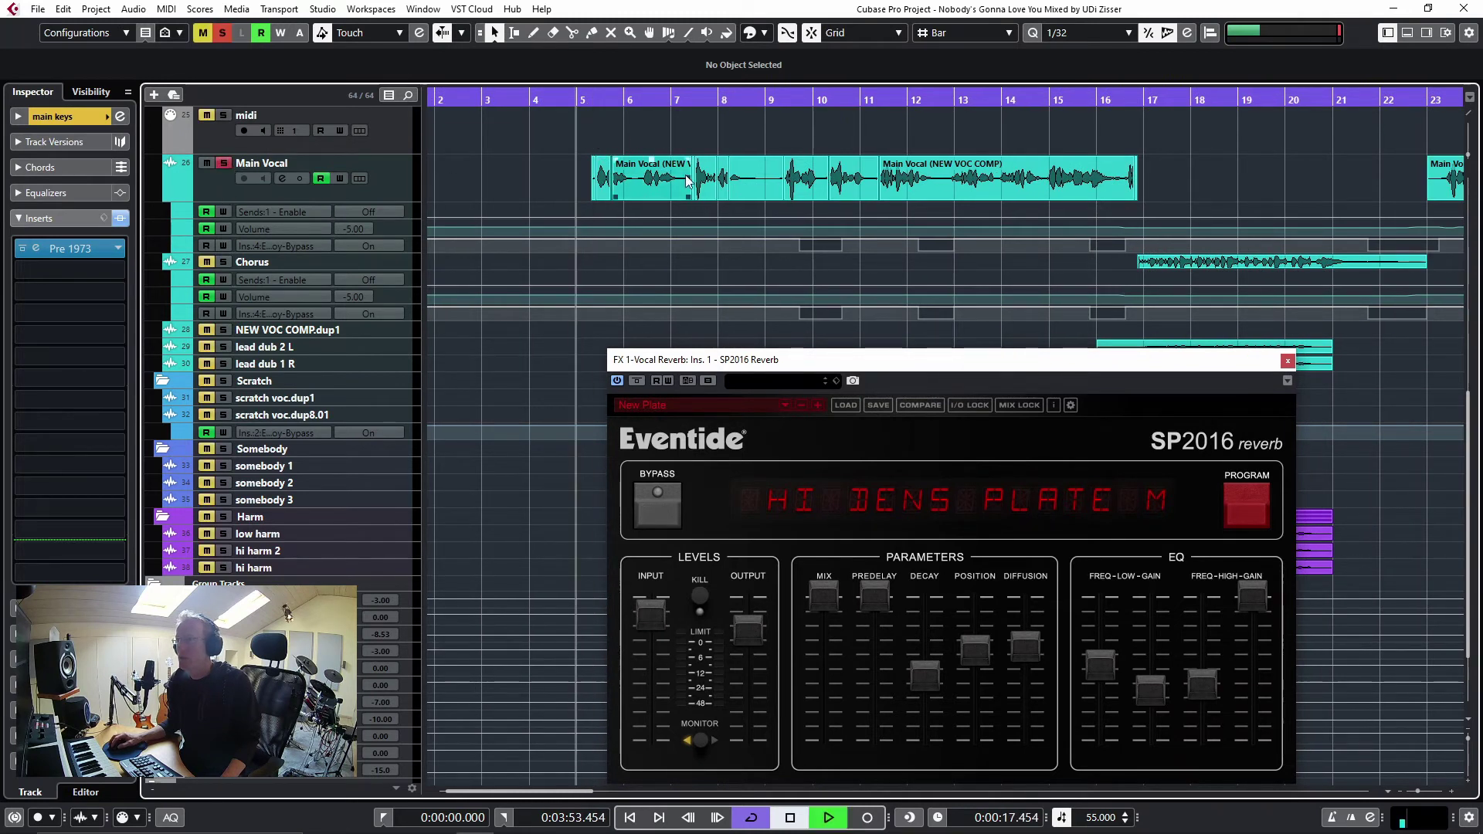
key(space)
Step: Sweep the vocal reverb's position from 0% to the rear, and set decay to 1.6 s and predelay to 9 ms
mouse_move(981, 638)
drag(980, 636, 979, 742)
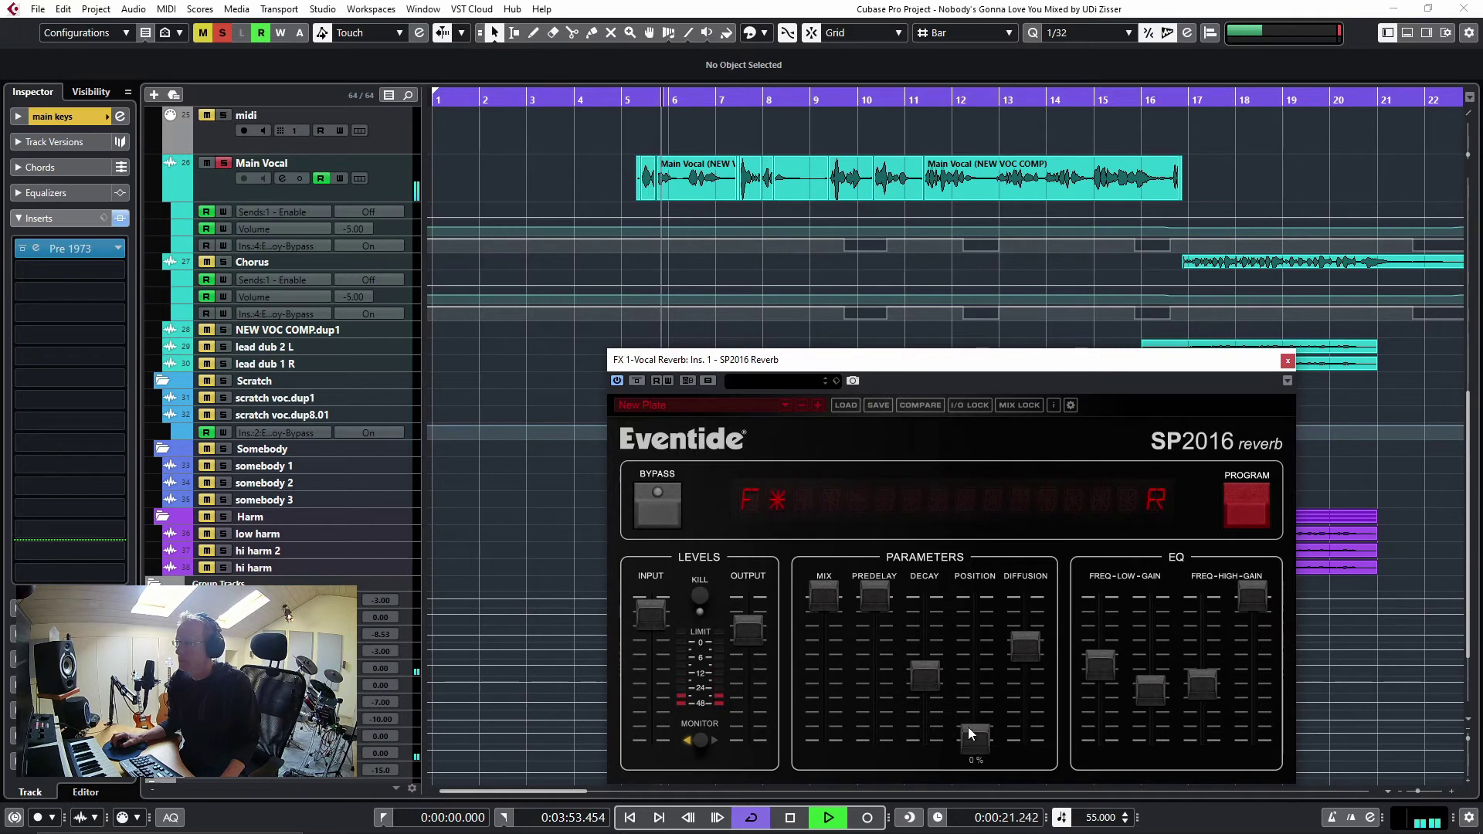
drag(877, 598, 981, 593)
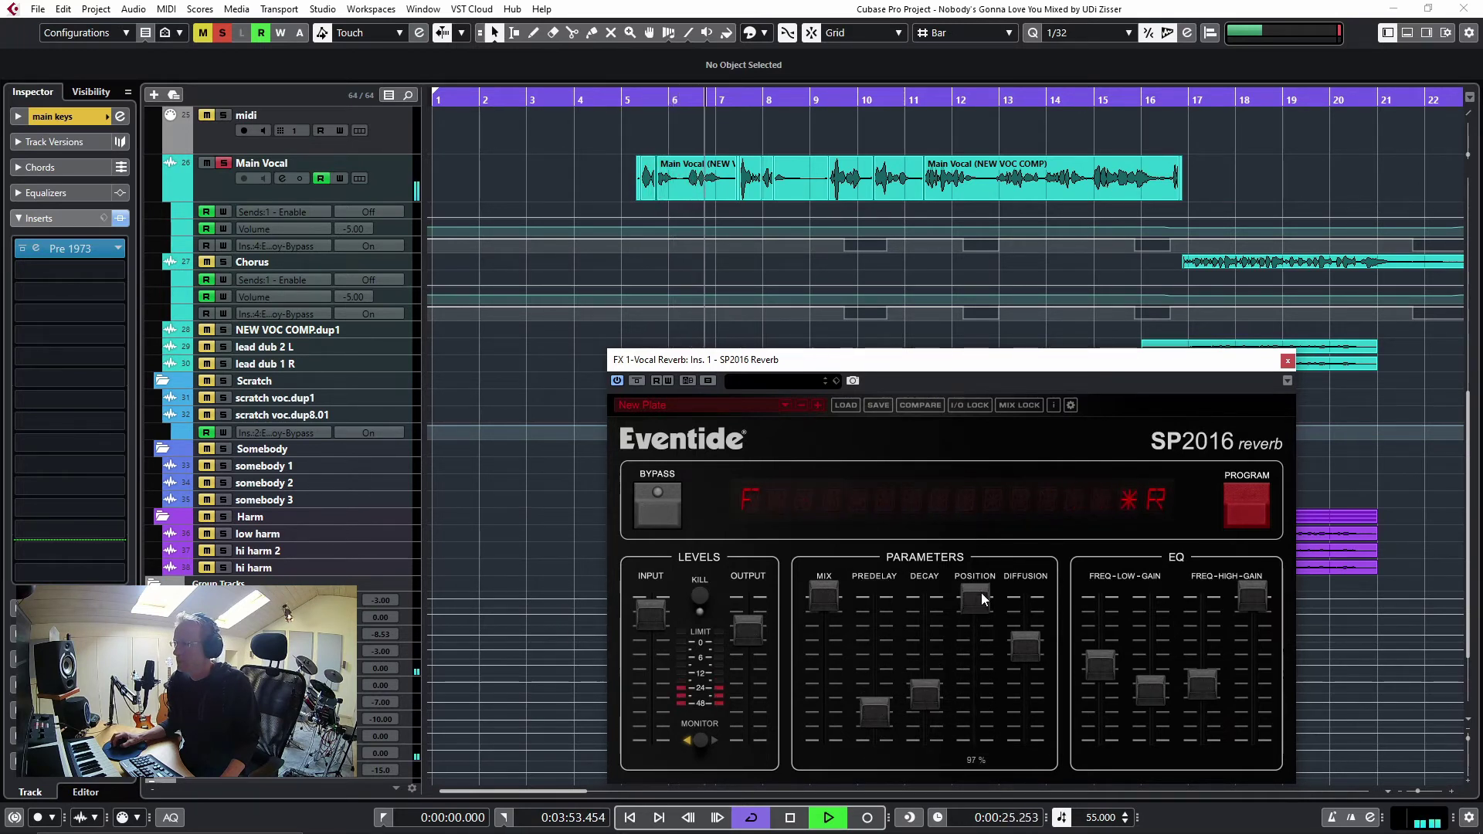
drag(882, 716, 878, 730)
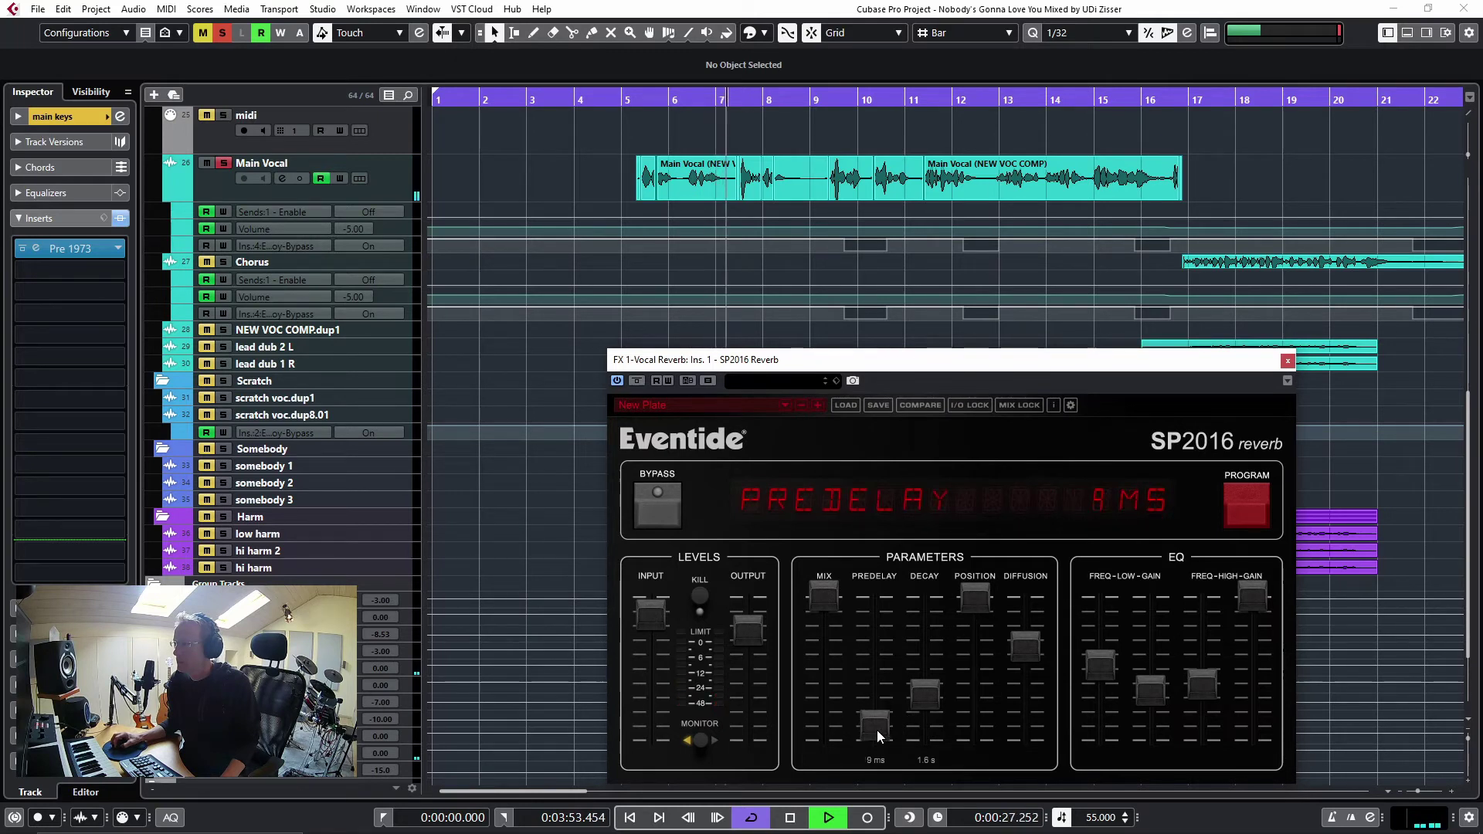
Step: Set the vocal reverb's diffusion to 20%, move the position to 100% and back toward the middle, and stop playback
mouse_move(988, 595)
mouse_down()
mouse_move(979, 745)
mouse_move(984, 554)
mouse_up()
drag(1025, 646, 1023, 669)
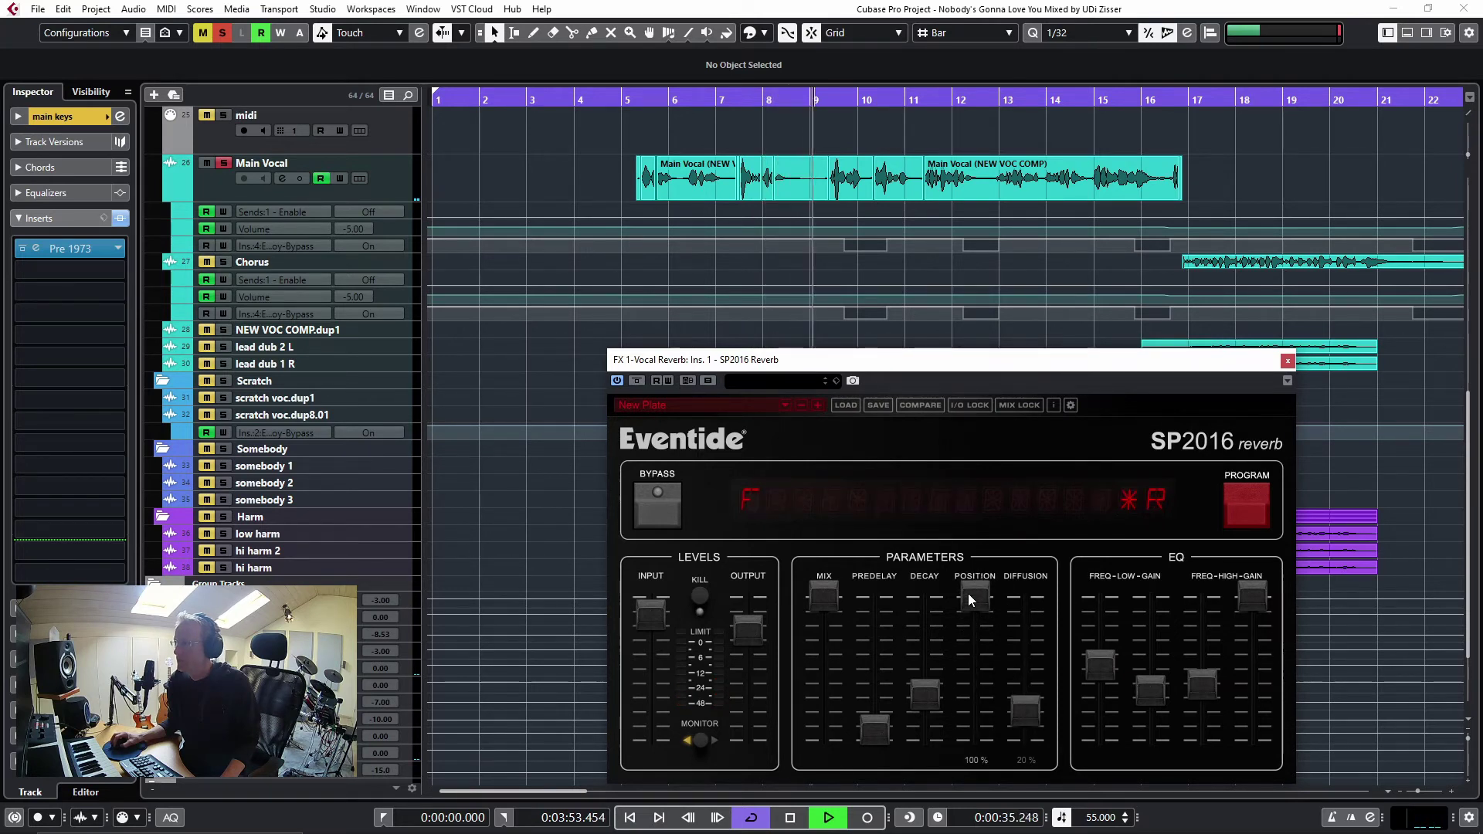
mouse_move(967, 594)
mouse_down()
mouse_move(997, 744)
mouse_move(994, 655)
mouse_up()
key(space)
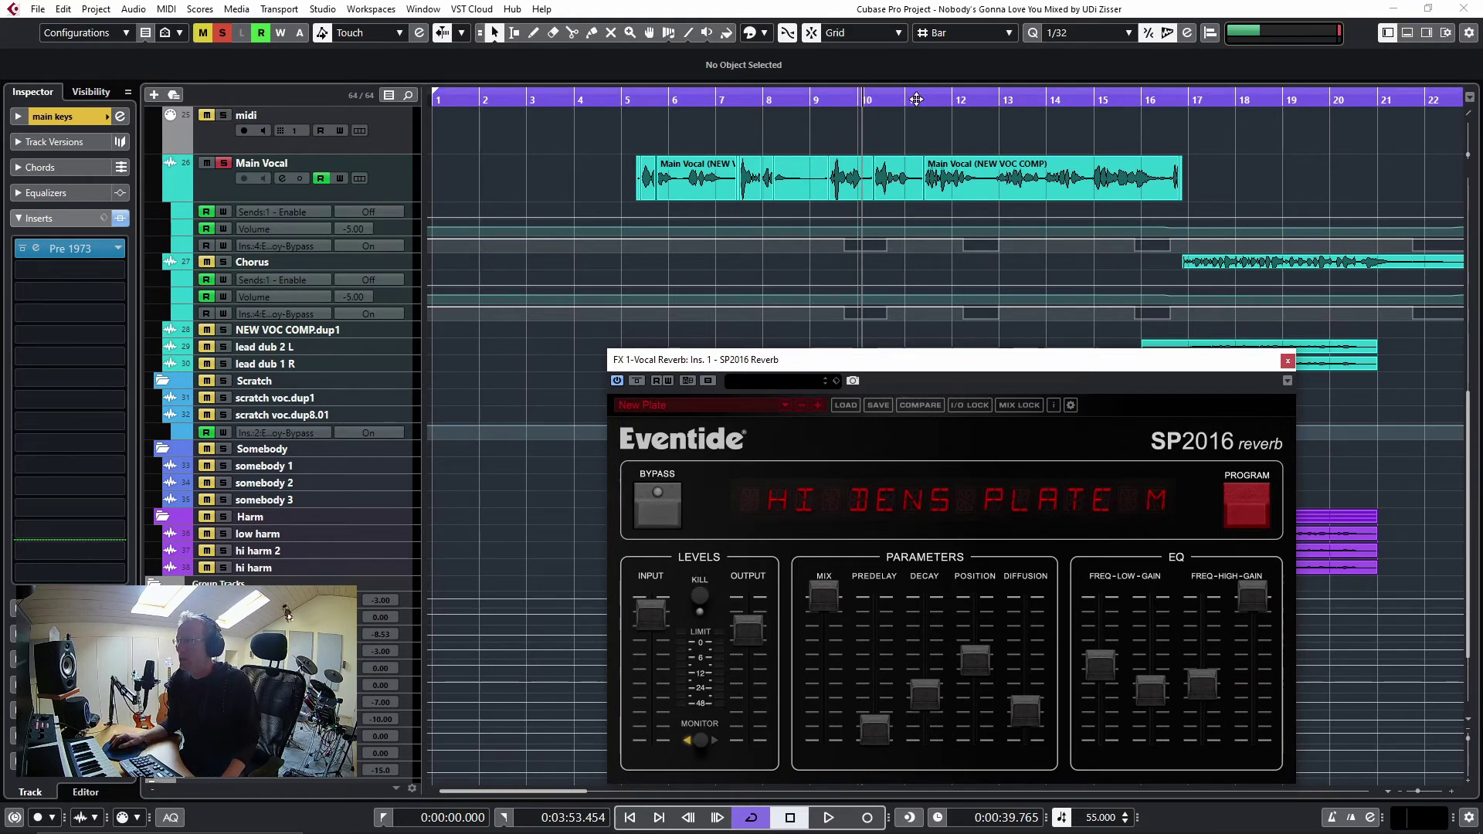
Step: Play the soloed Main Vocal from about bar 11 and raise the vocal reverb's predelay to 999 ms
drag(925, 95, 898, 102)
key(space)
drag(875, 729, 879, 592)
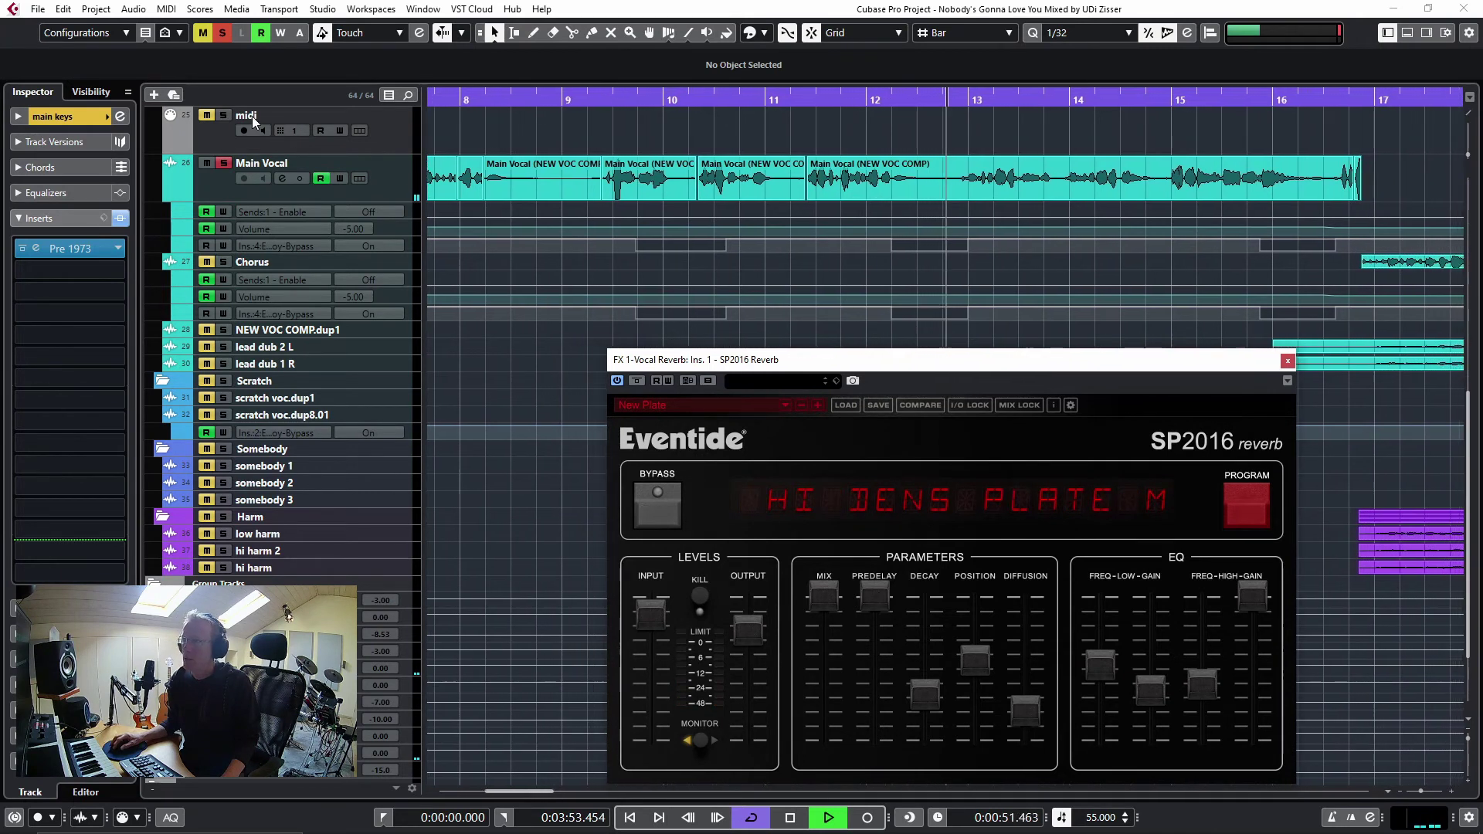
Step: Clear all solos, set the vocal reverb's predelay to 63 ms while the full mix plays, and stop playback
click(217, 33)
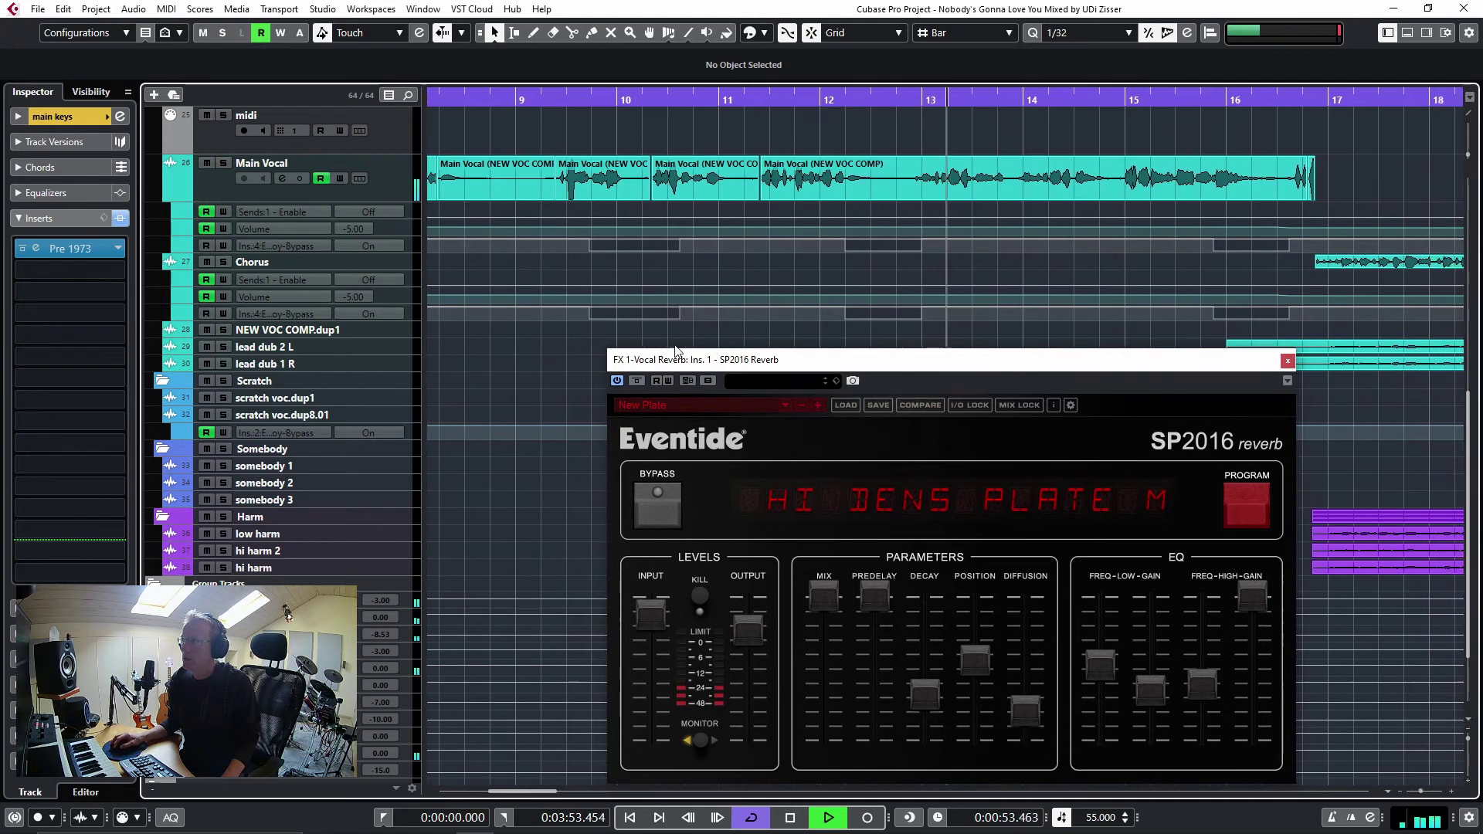
click(872, 599)
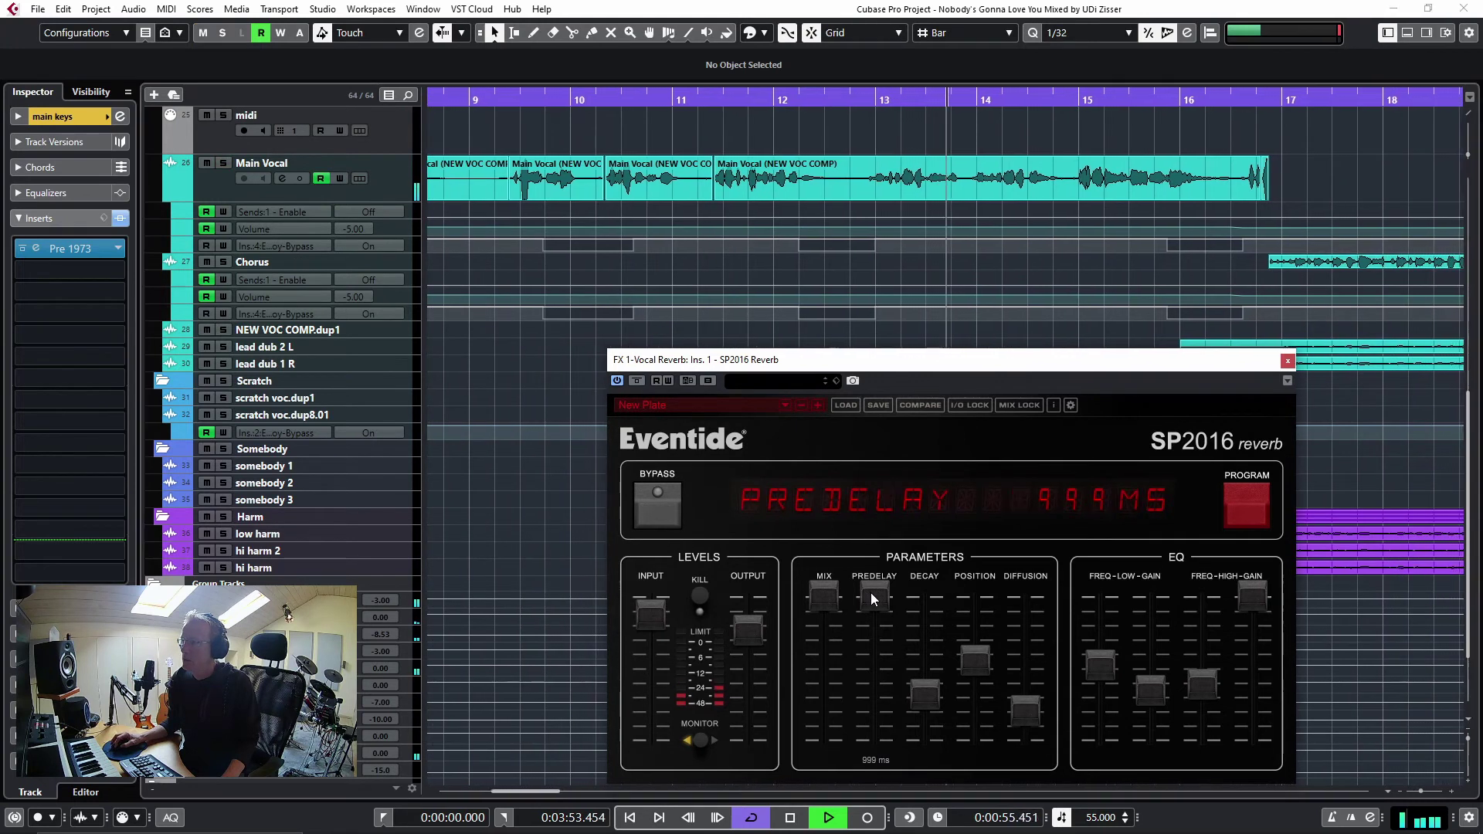
drag(870, 591, 875, 660)
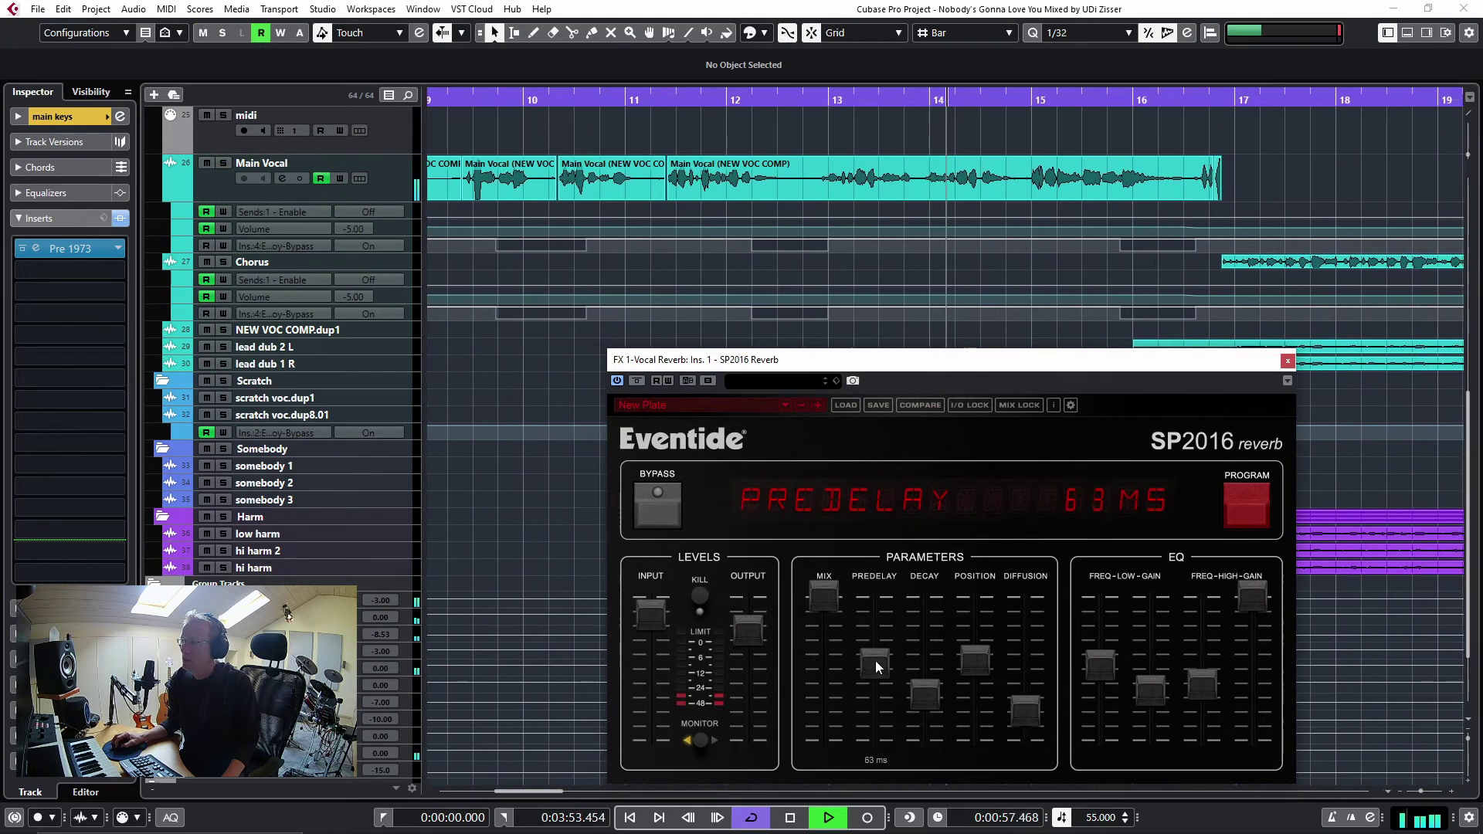
mouse_move(925, 688)
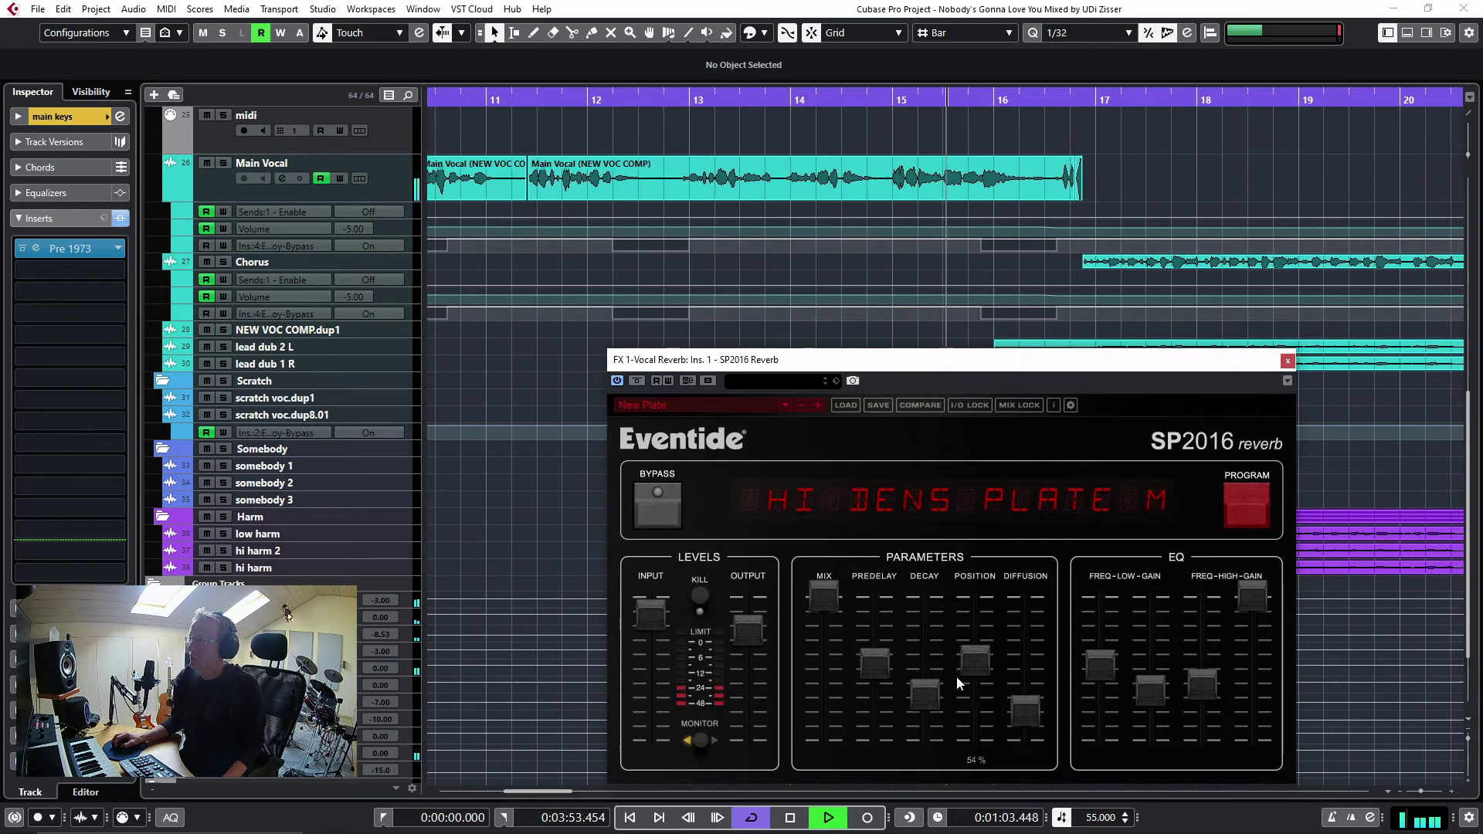
key(space)
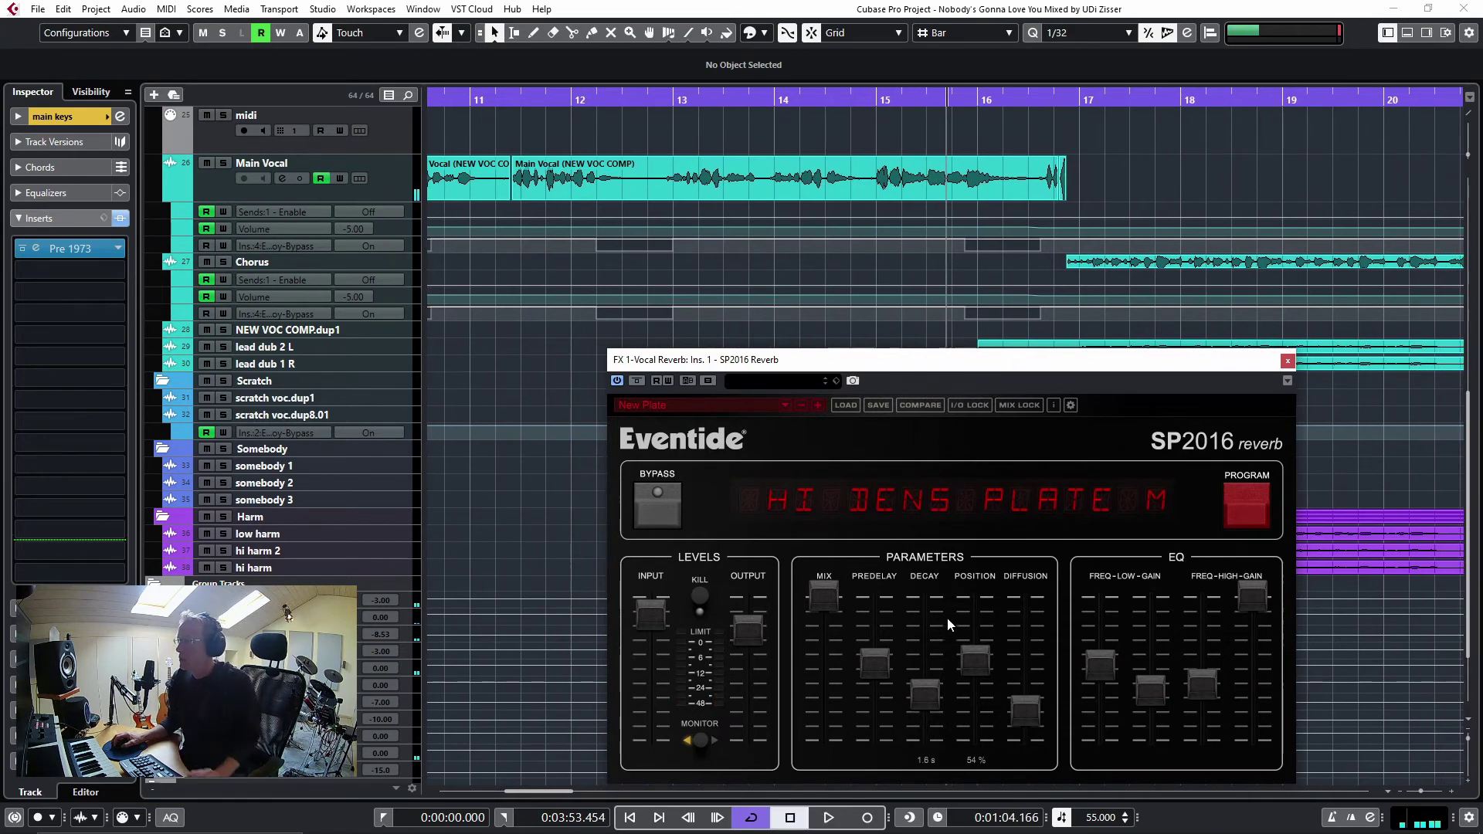
Step: Close the vocal reverb window and play the soloed Harm folder from bar 17
click(1288, 361)
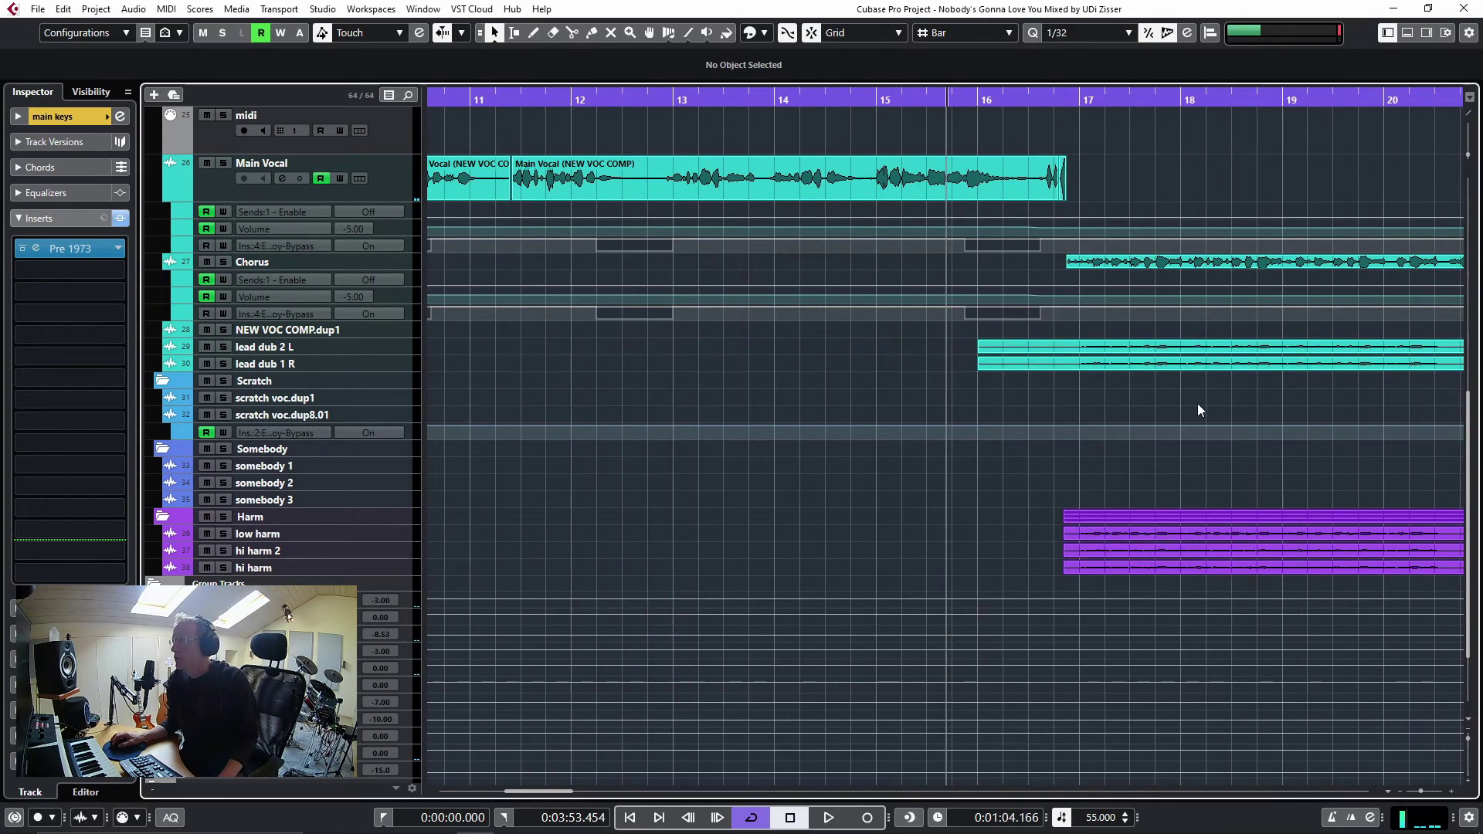
drag(1105, 106, 1089, 146)
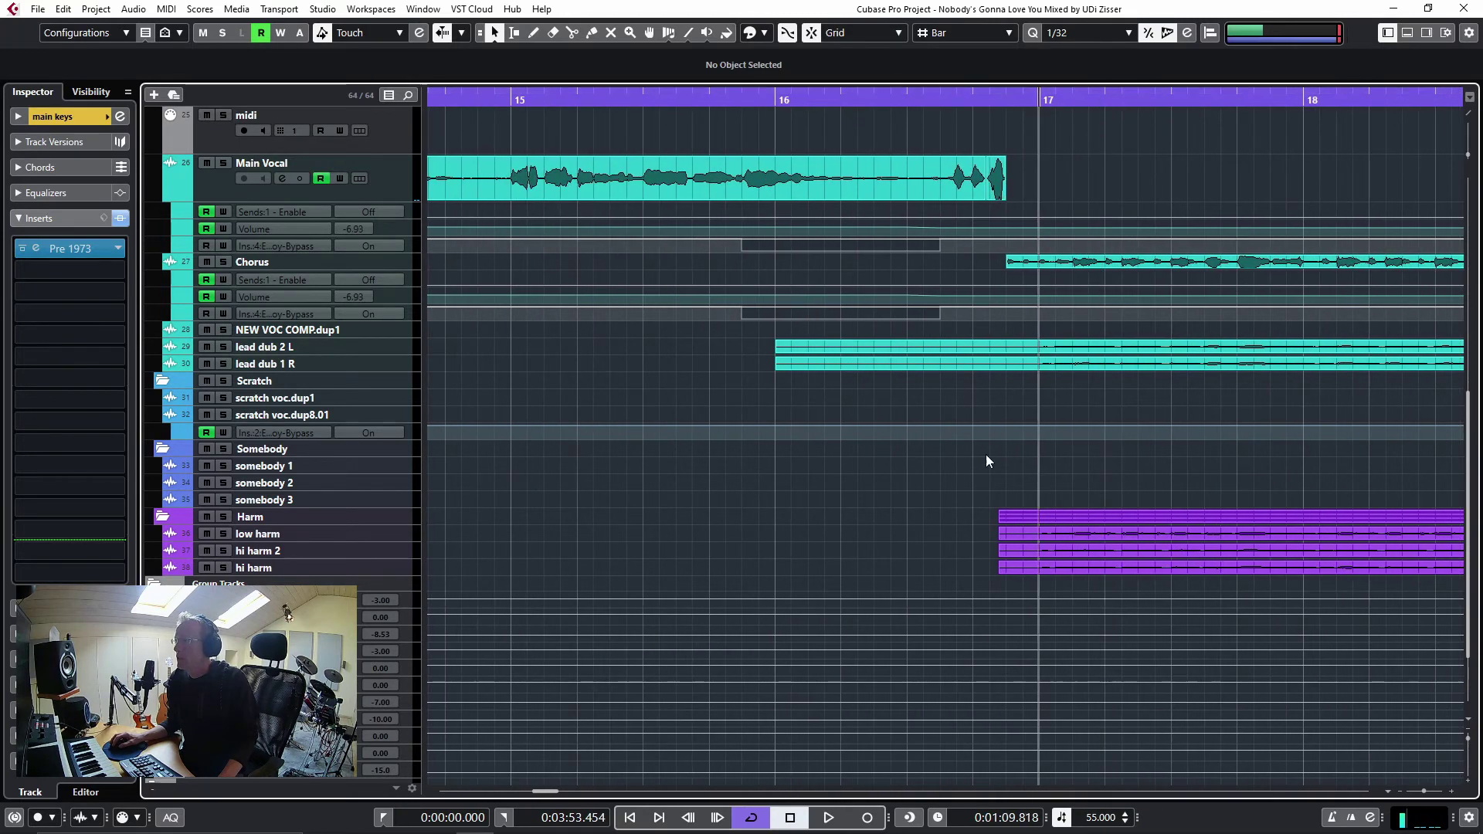
click(223, 517)
key(space)
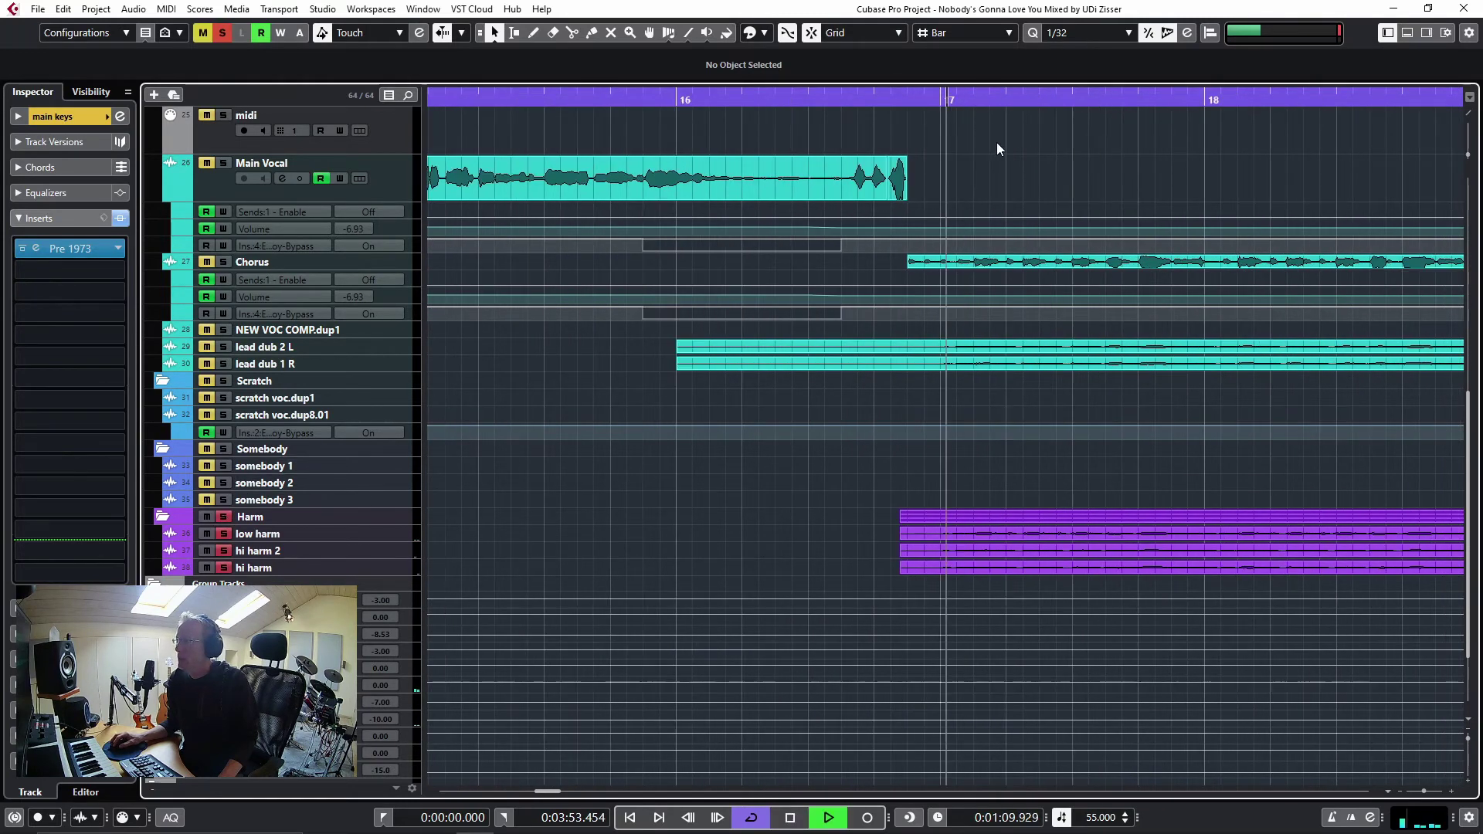
Step: Open the SP2016 on FX 1-Vocal Reverb, set predelay to 6 ms with a longer decay, and loop the low harm clip's range
scroll(332, 573, down, 3)
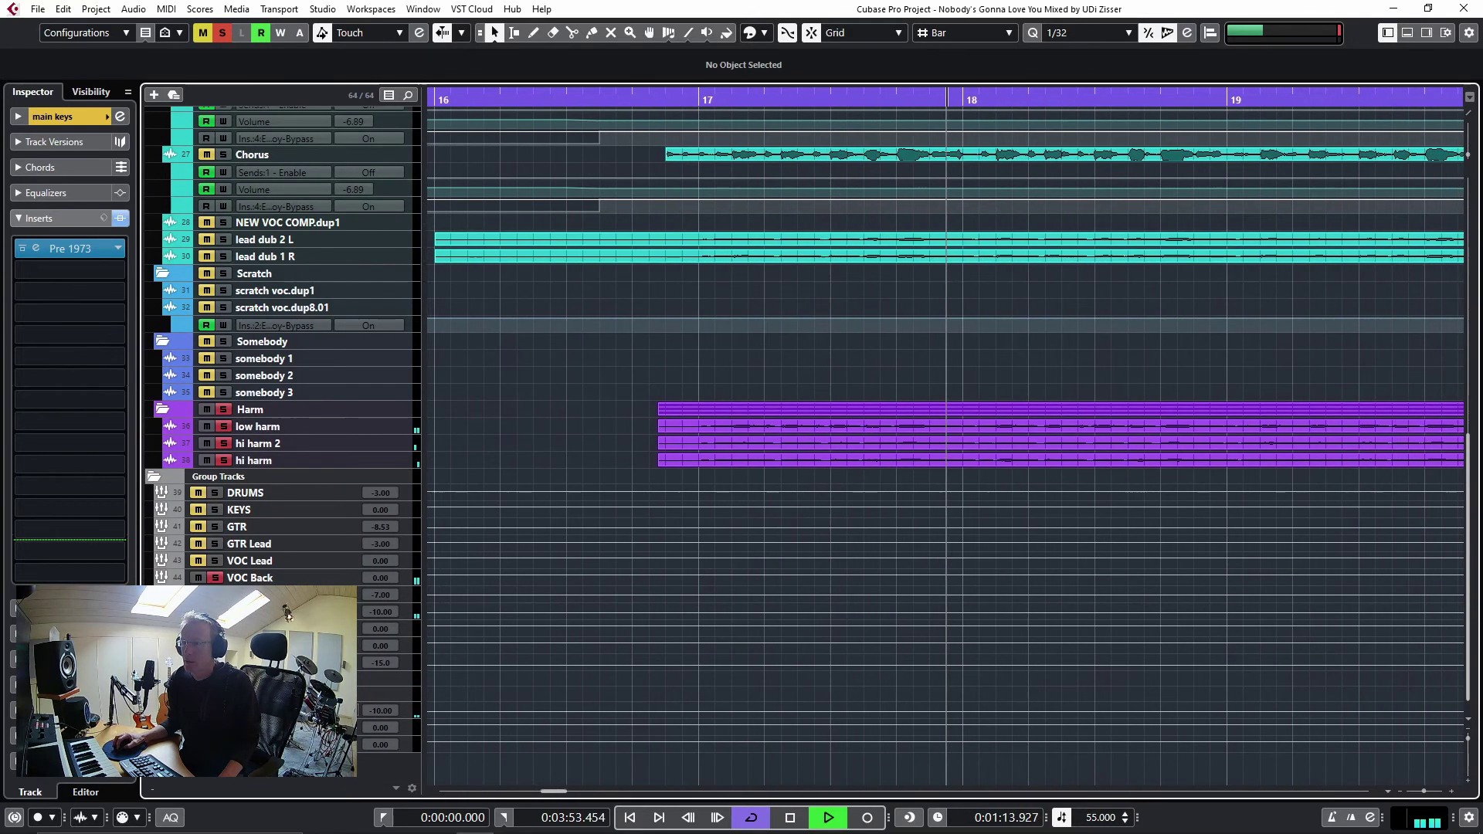
click(267, 711)
click(78, 198)
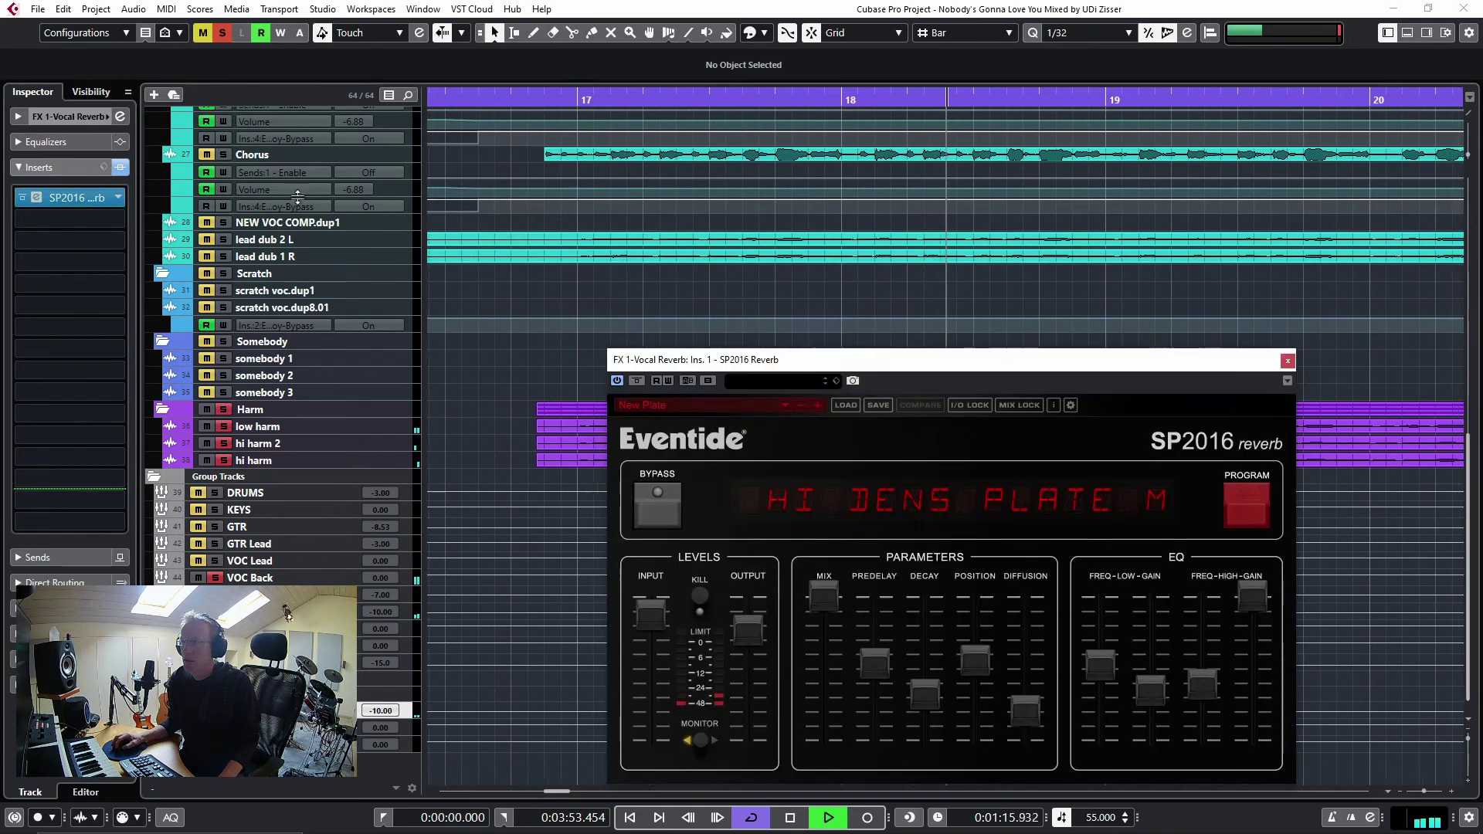
drag(873, 673, 924, 619)
click(549, 428)
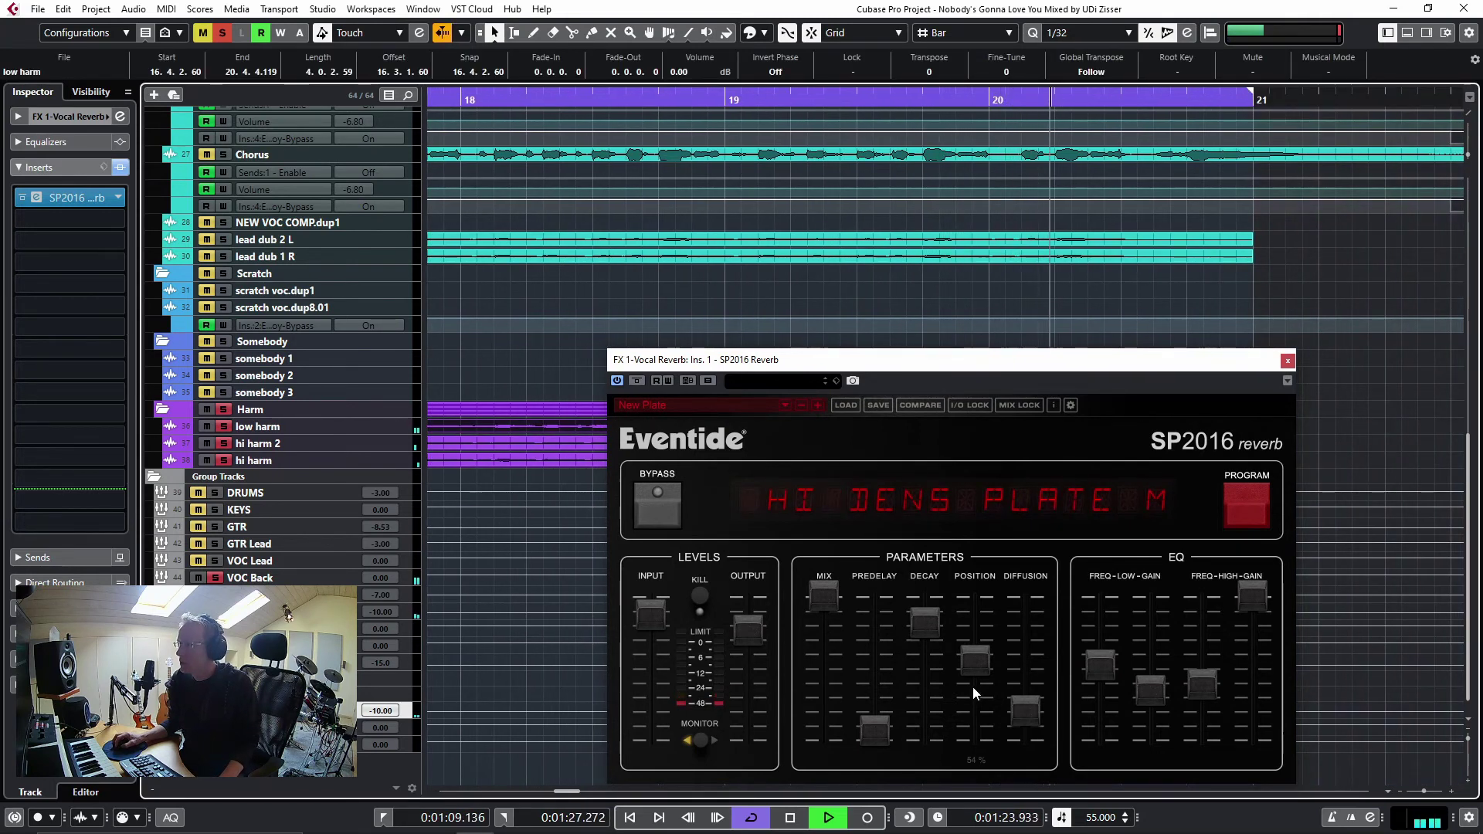
Step: Try diffusion at 66% and then at minimum, set decay to 2.4 s and position to 74%, and stop playback
drag(1030, 712, 1031, 643)
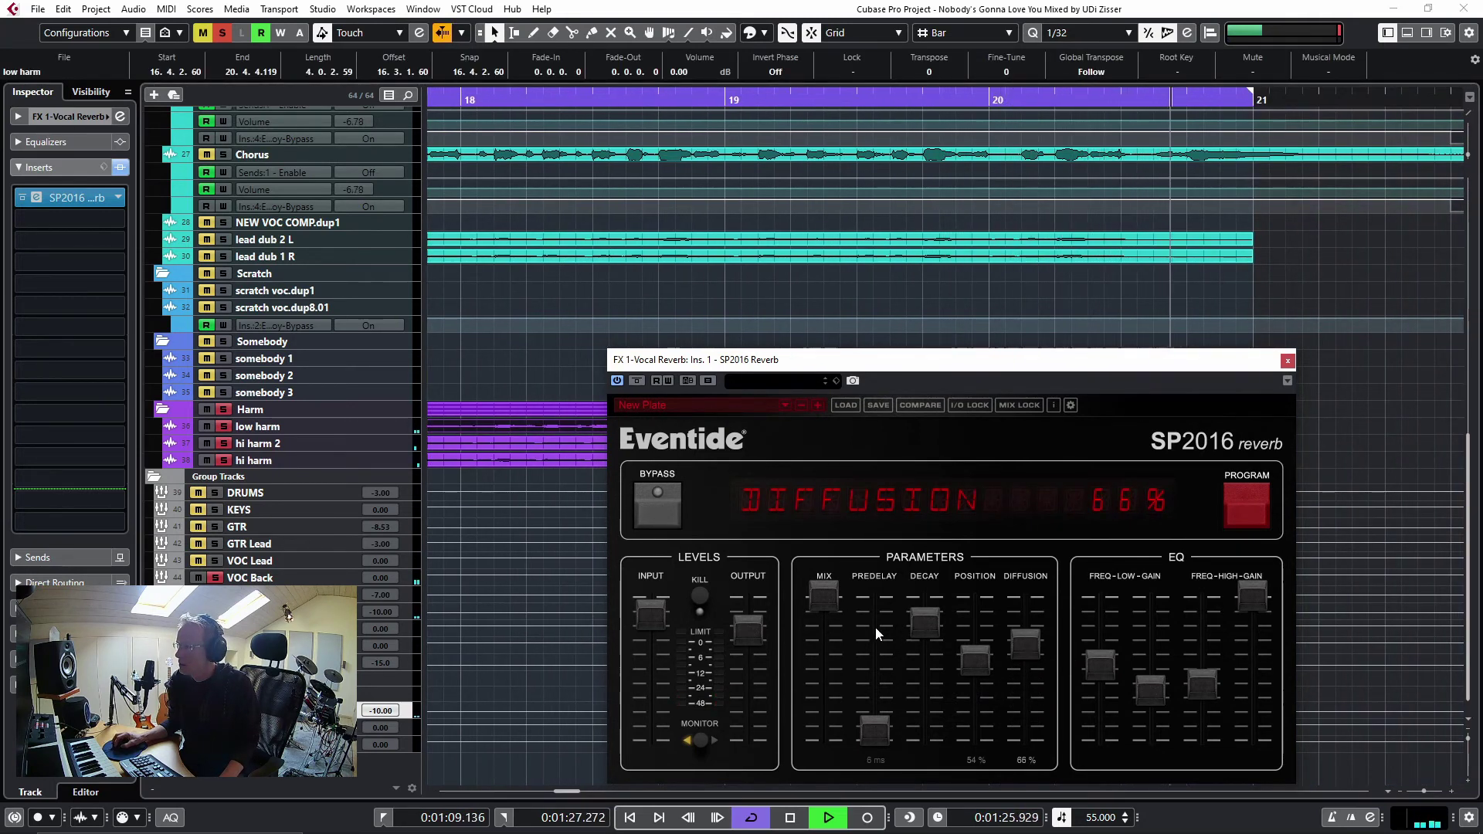
drag(924, 646, 936, 750)
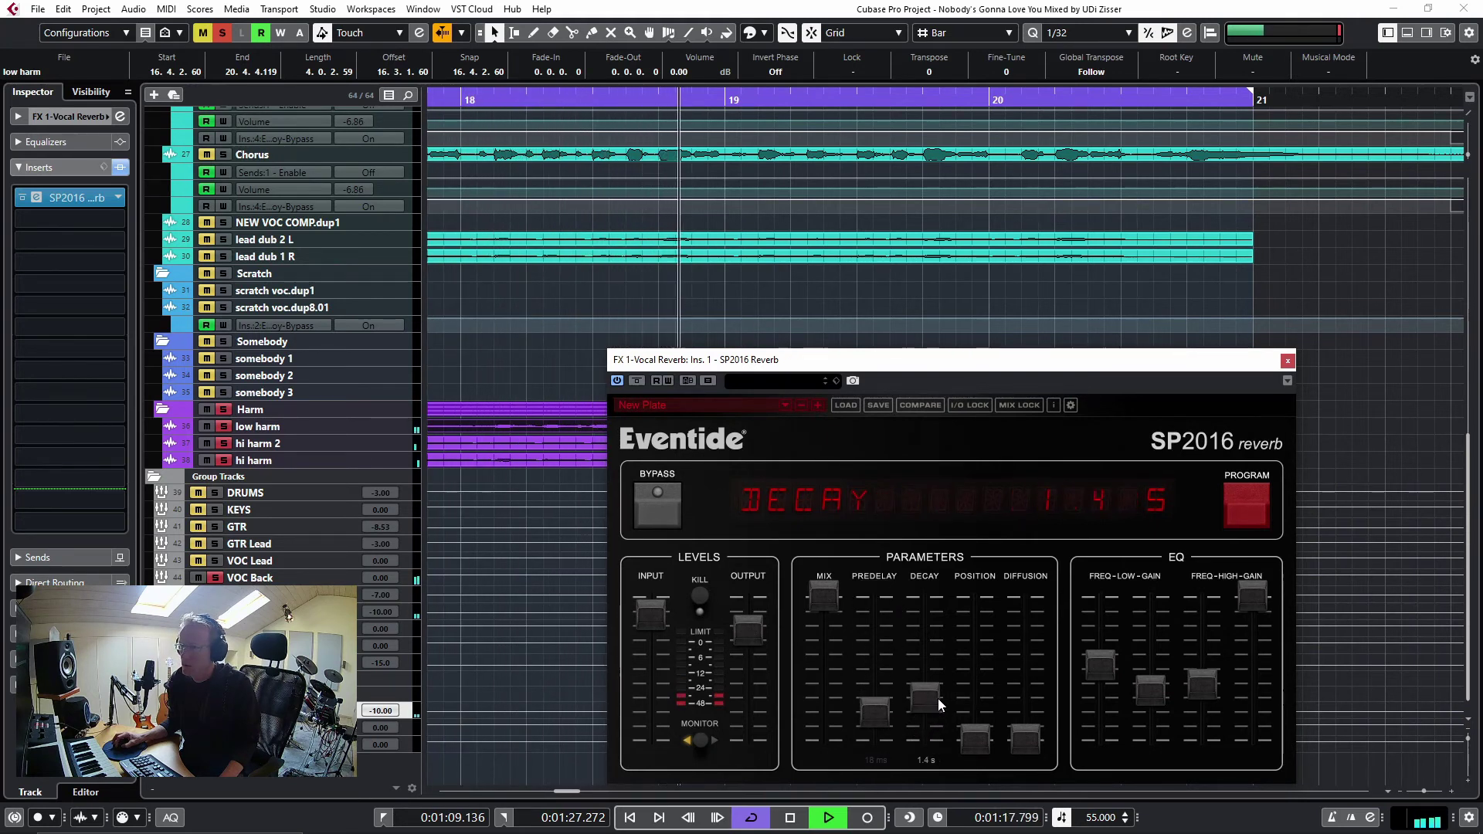
drag(973, 734, 978, 626)
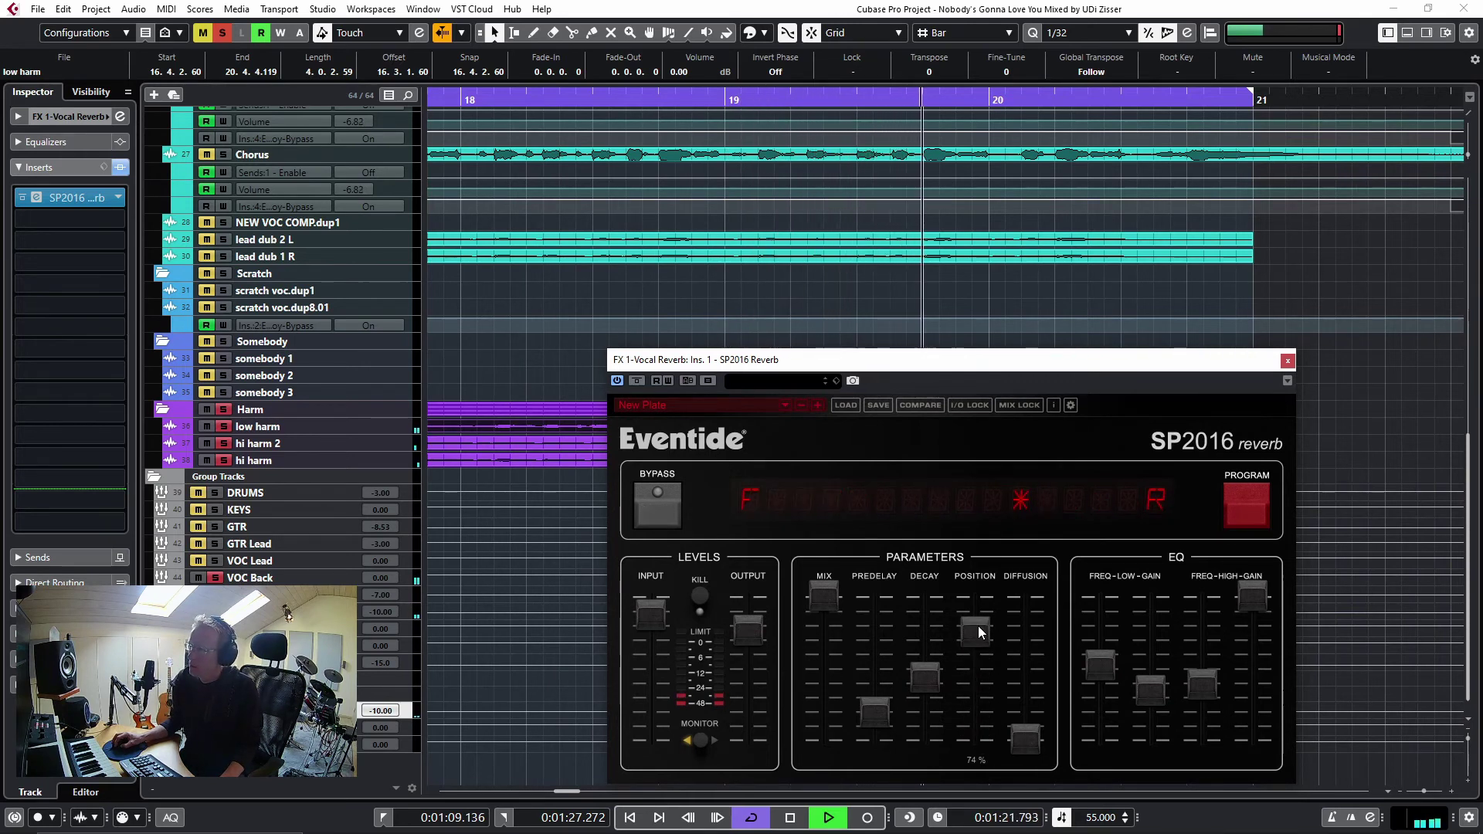
key(space)
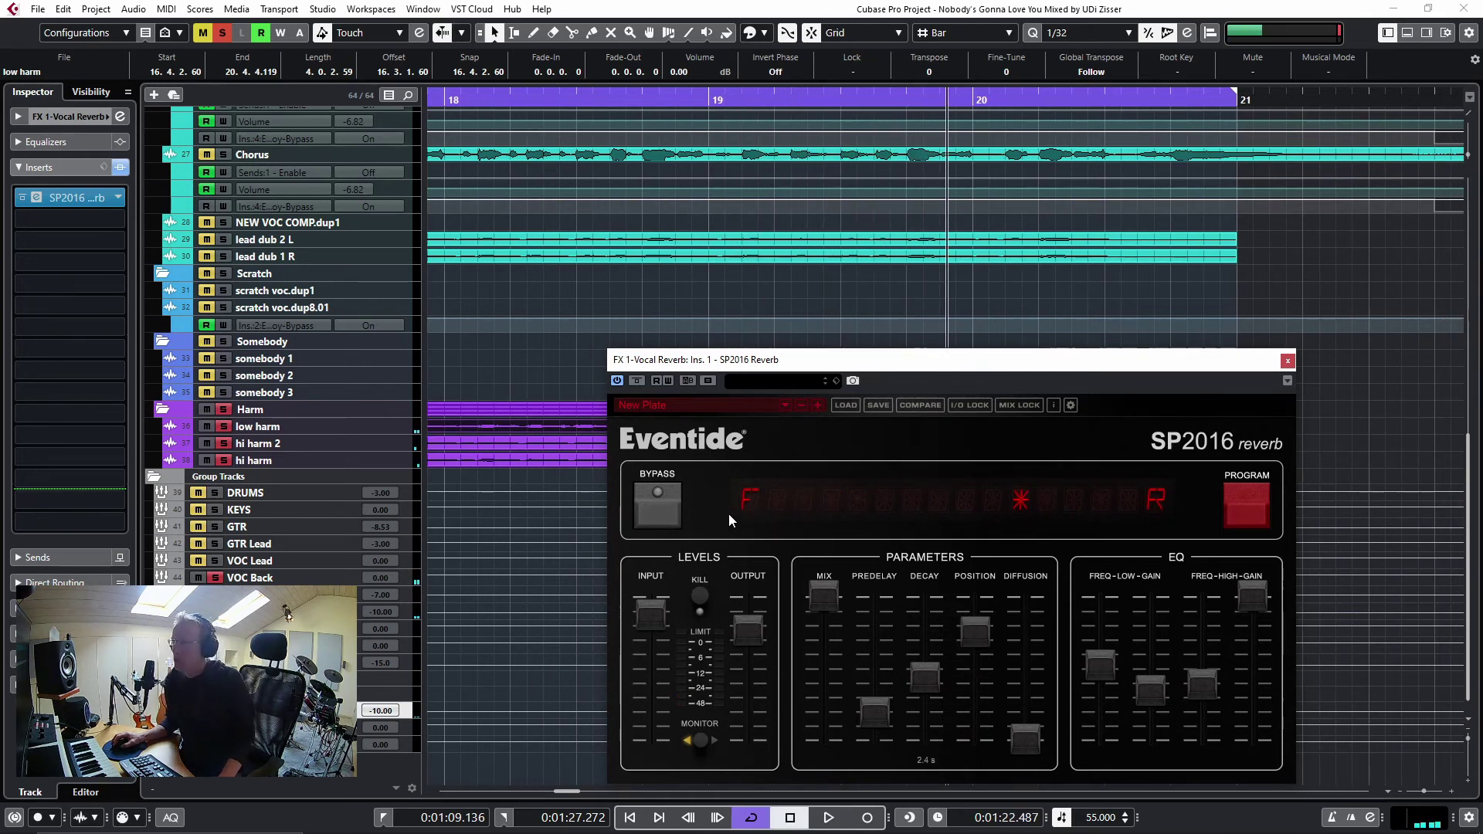
Step: Clear all solos, make the elec picking track taller, and move the playhead to bar 13
click(231, 33)
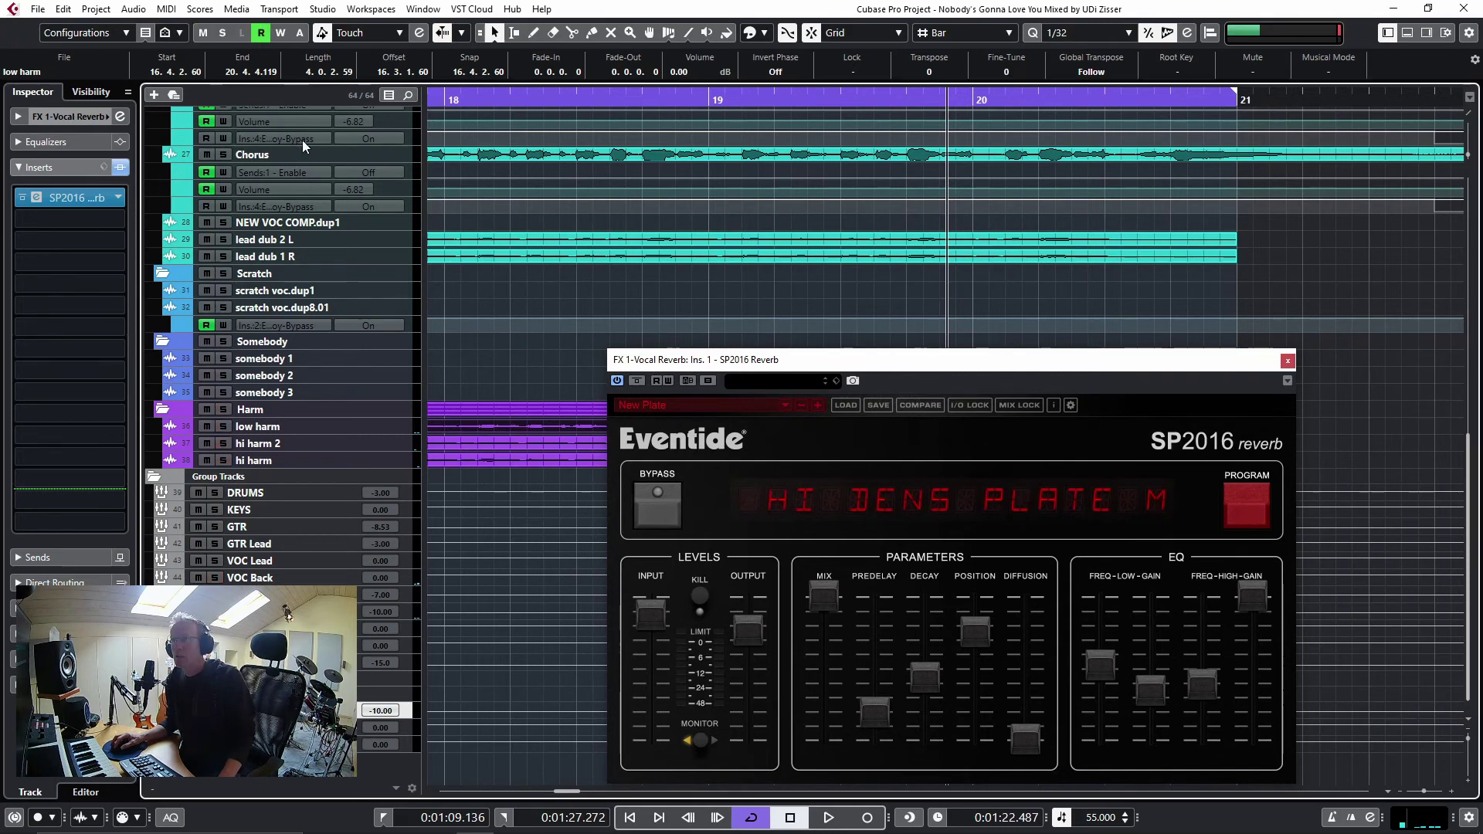
scroll(402, 261, up, 5)
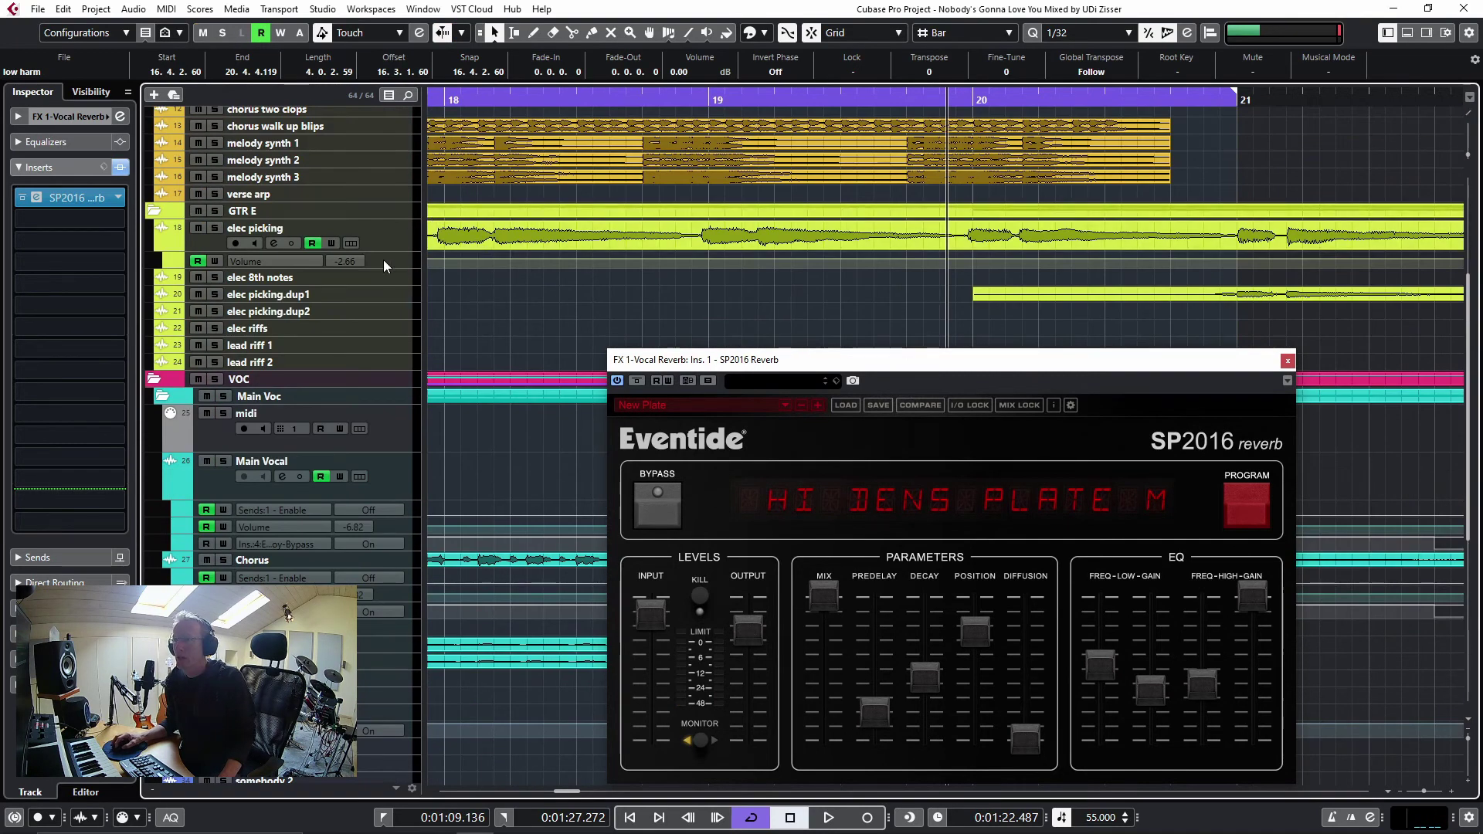
drag(387, 248, 387, 299)
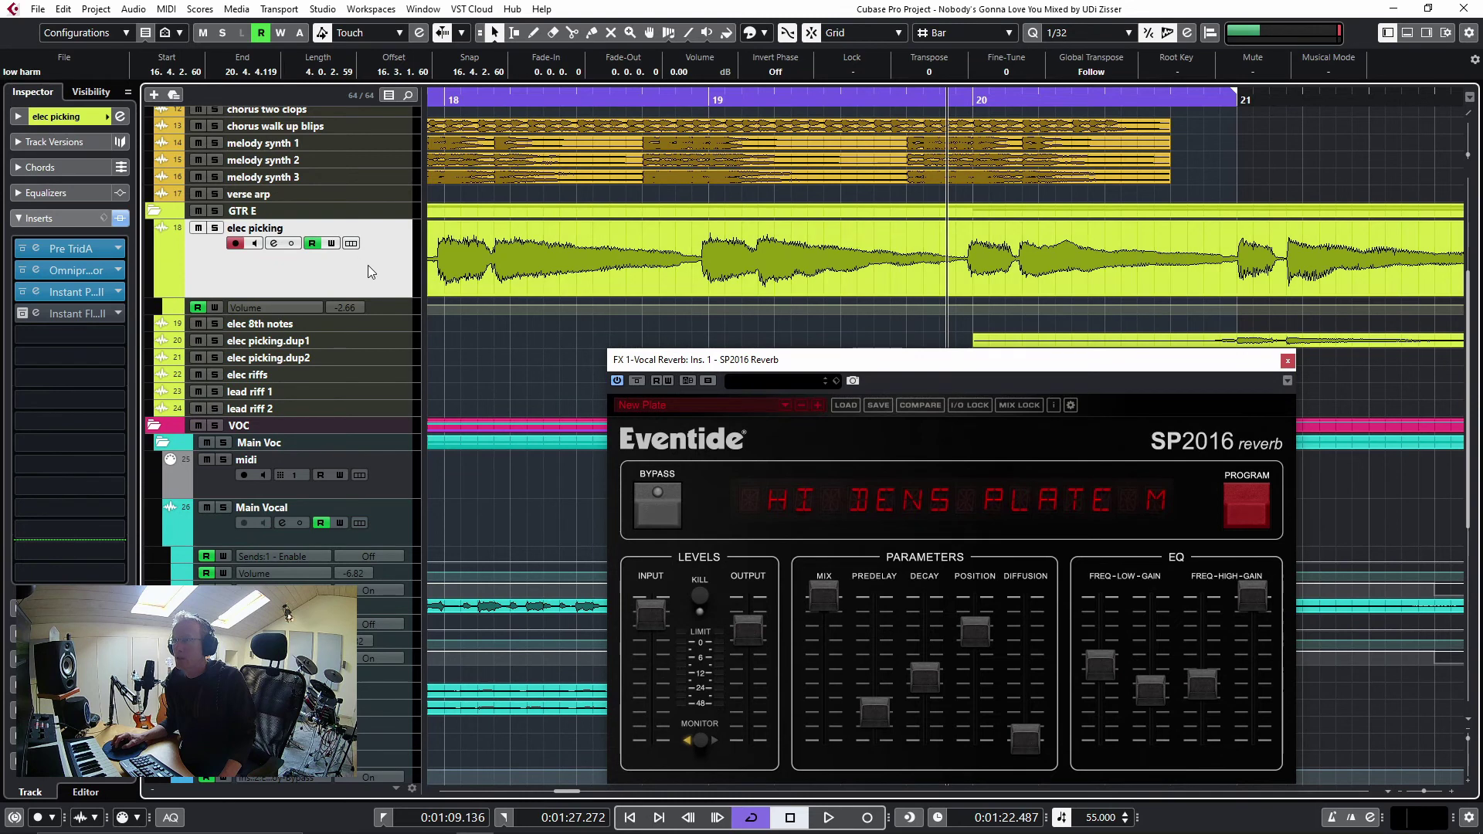
drag(500, 94, 743, 137)
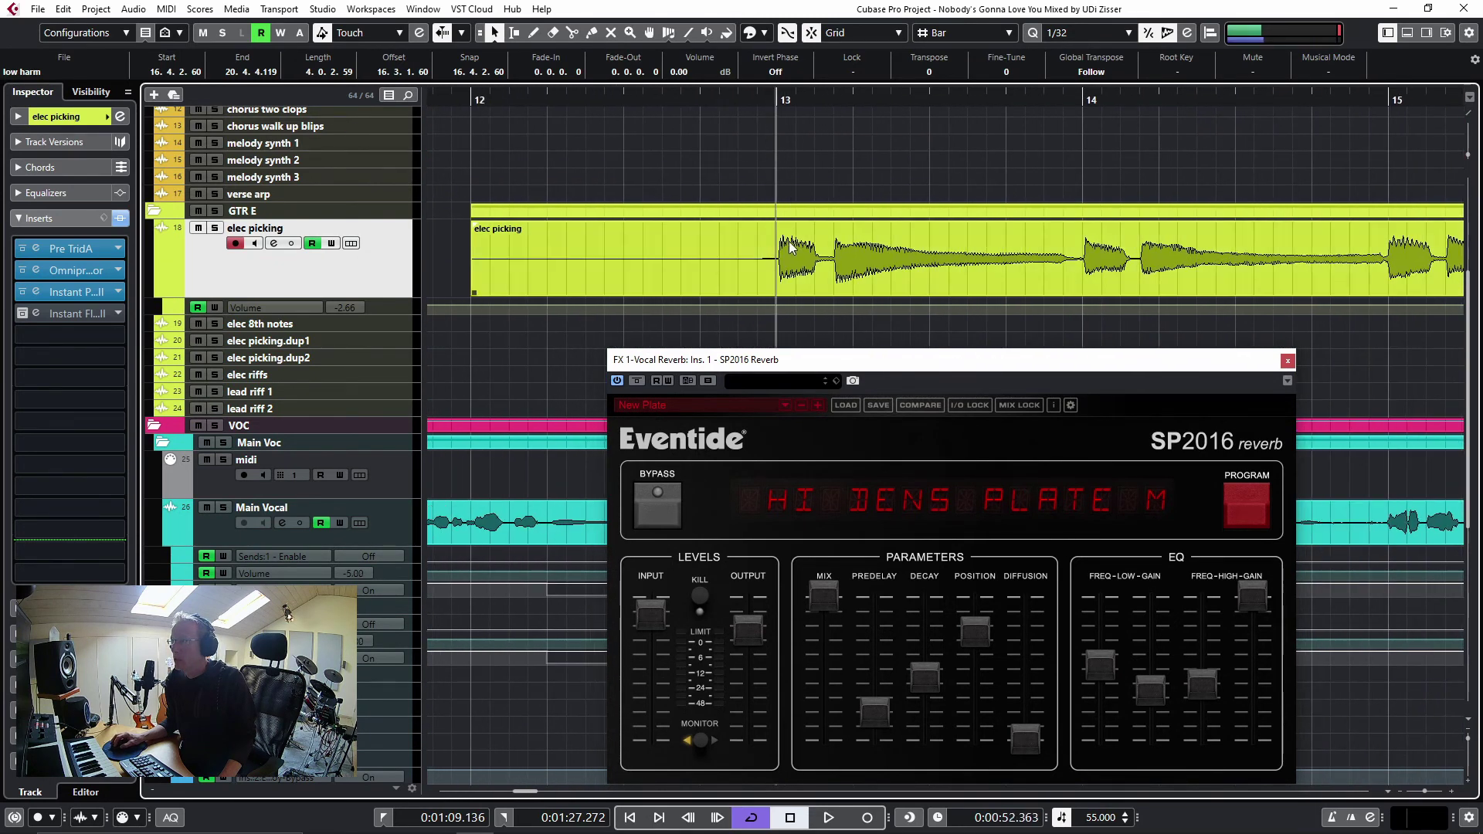
Step: Select the elec picking clip, set the locators to its range, and play the track soloed
click(771, 252)
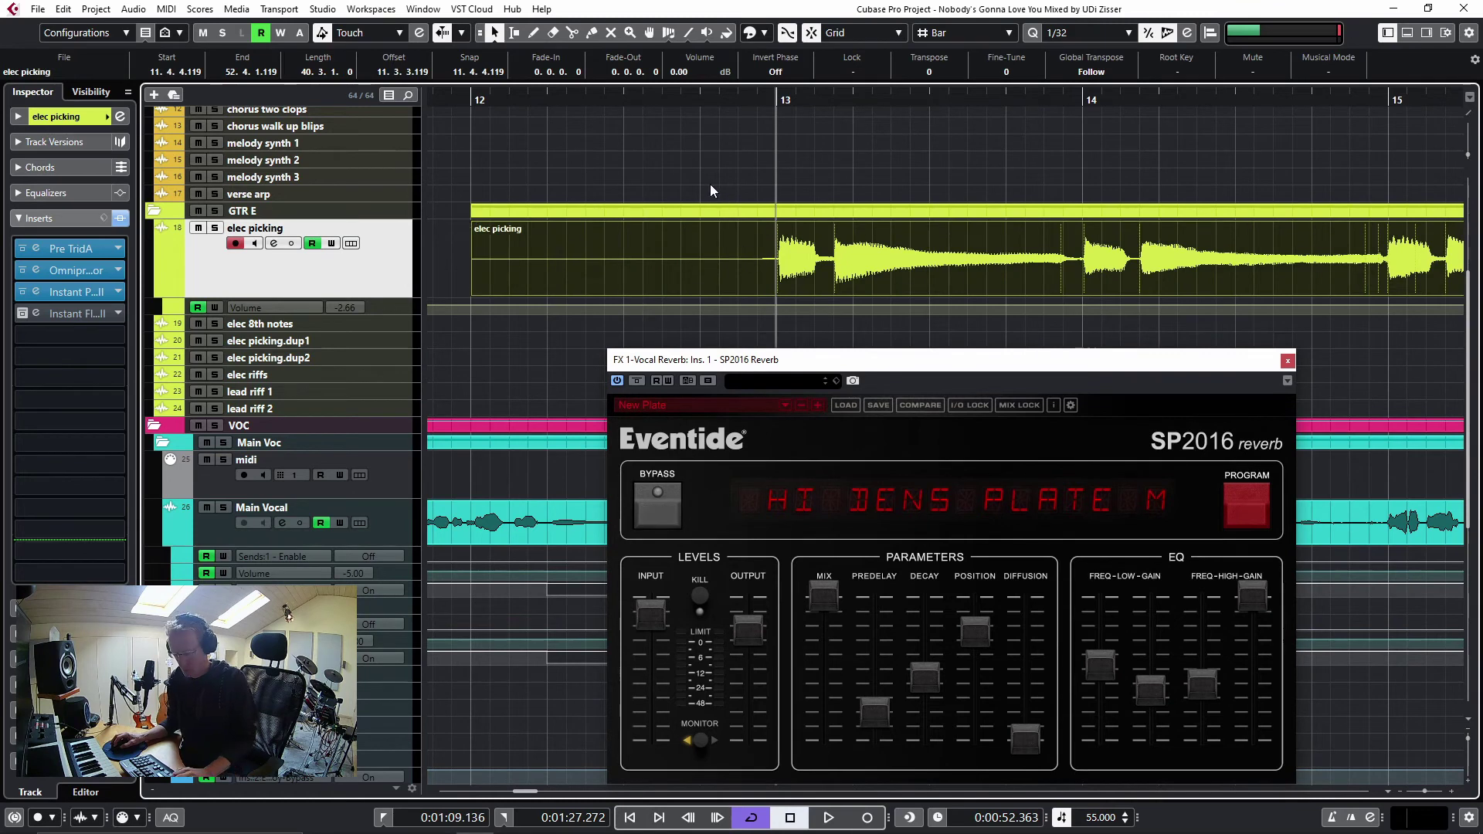
key(p)
key(s)
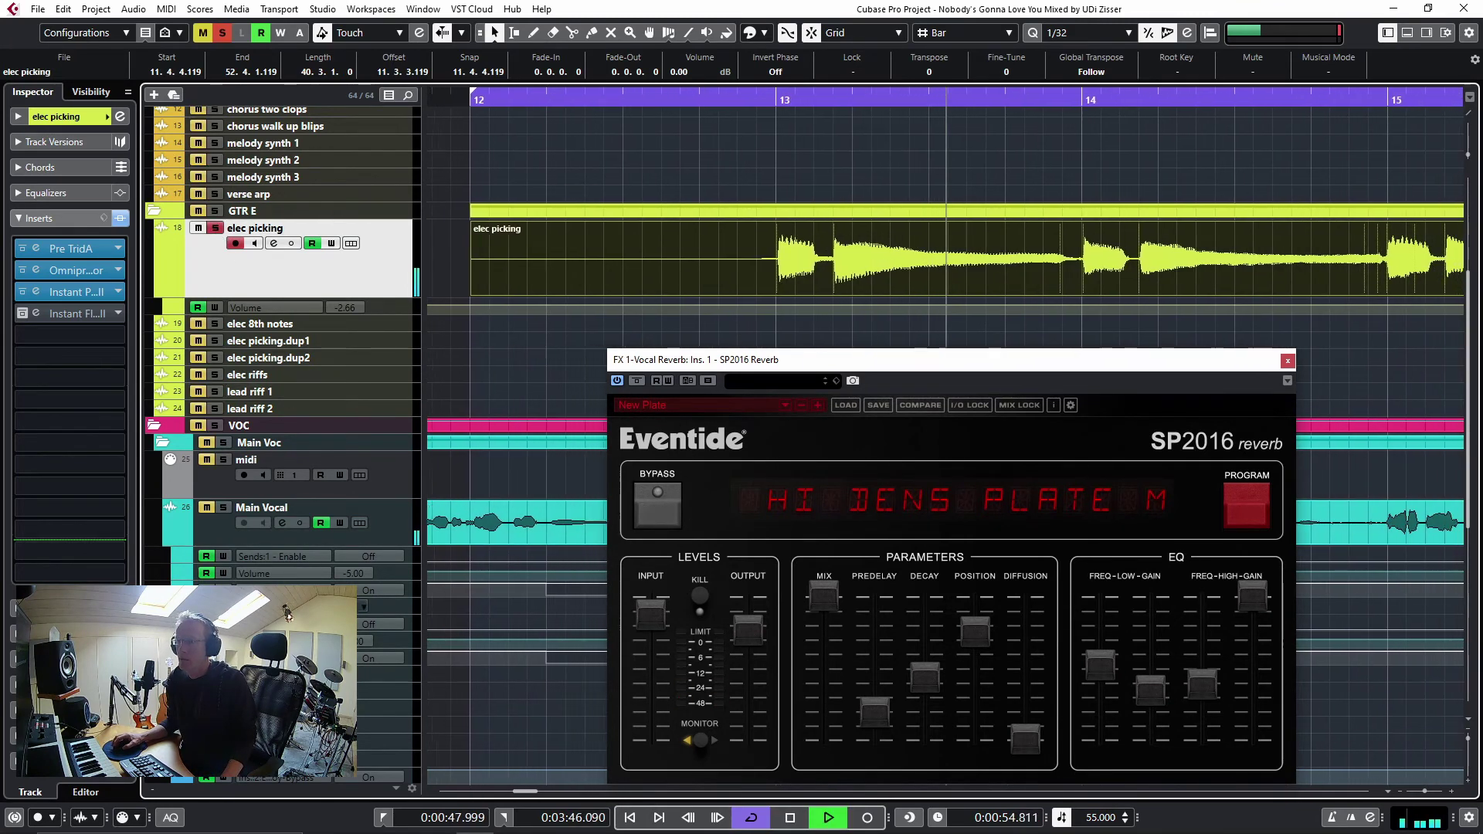
Step: Open the SP2016 on the FX 3-GTR Reverb track and bypass the insert to hear the dry guitar
scroll(294, 376, down, 5)
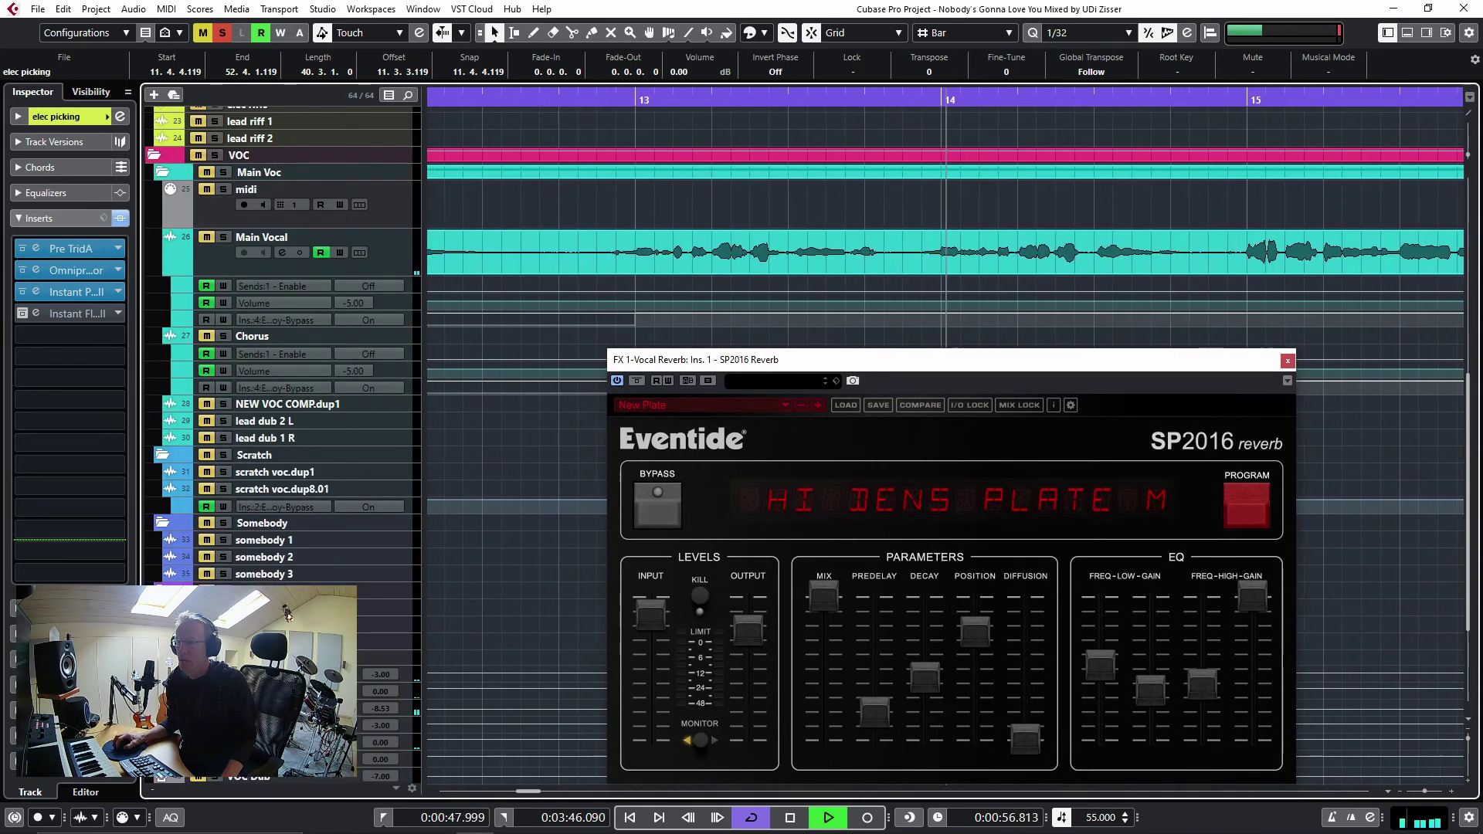
scroll(282, 347, down, 3)
click(263, 728)
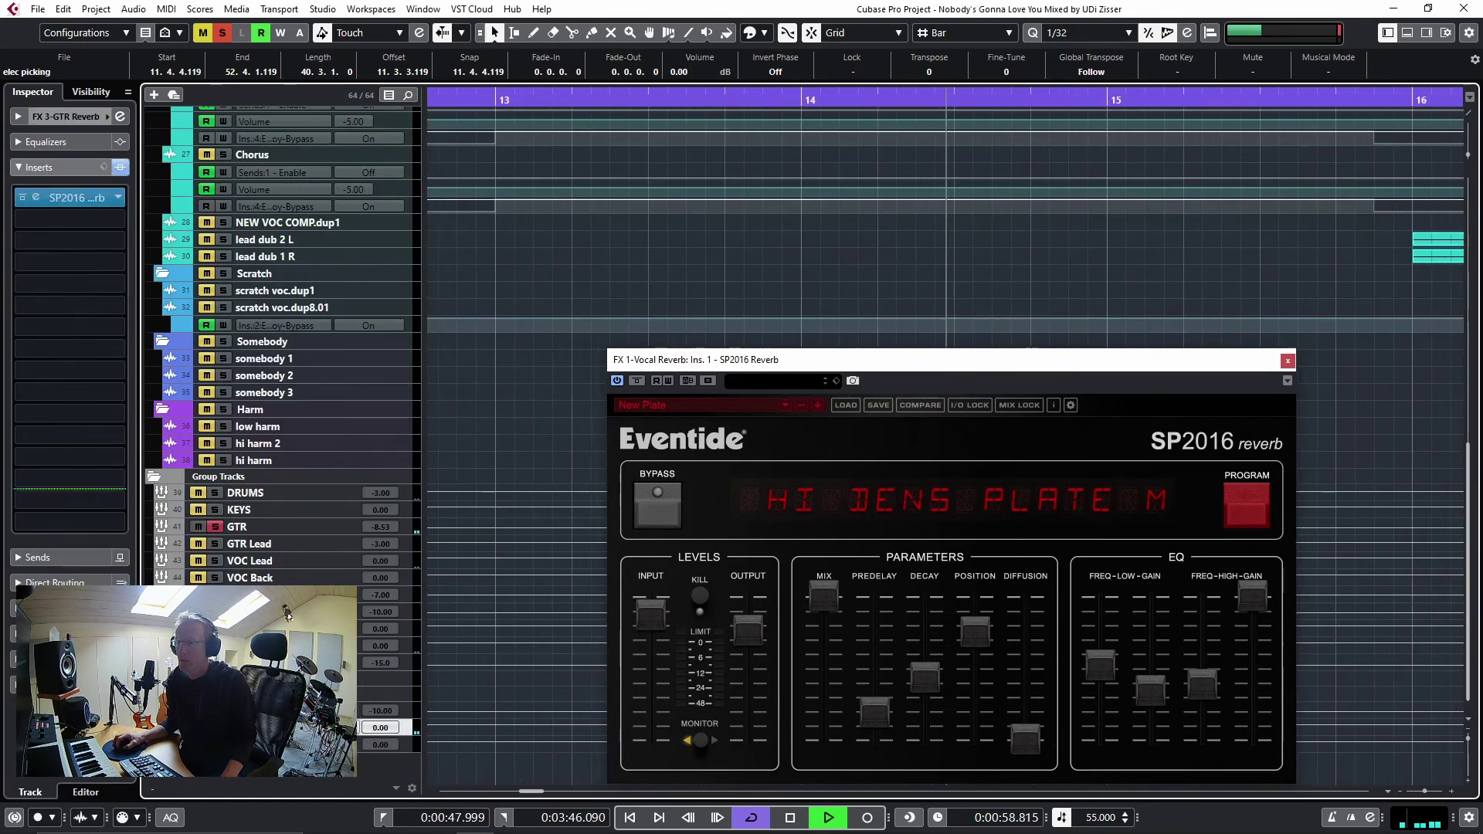
click(36, 198)
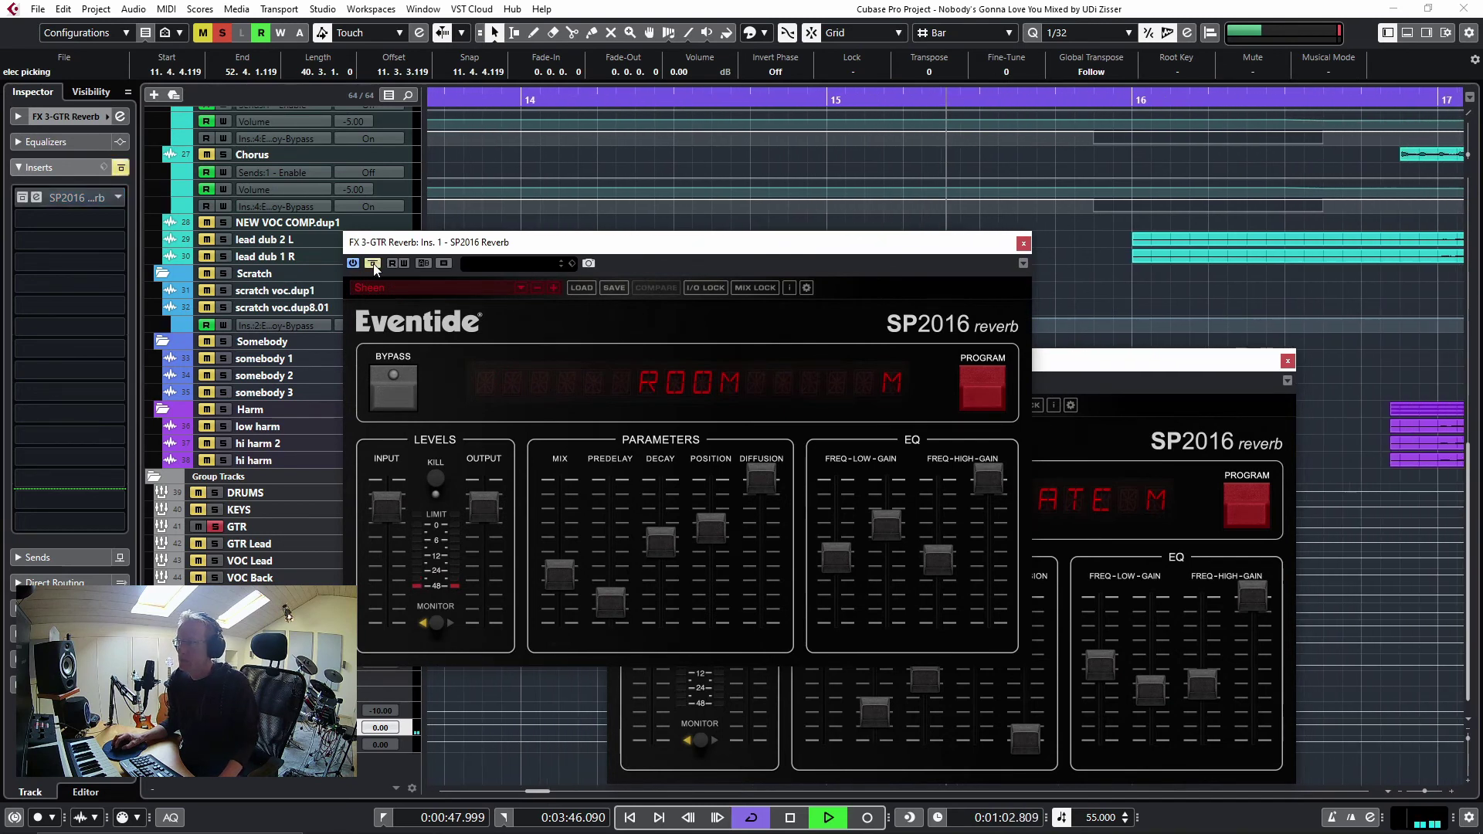
Step: Close the vocal reverb's plug-in window and reposition the guitar reverb's window over the arrangement
click(1267, 380)
click(1288, 361)
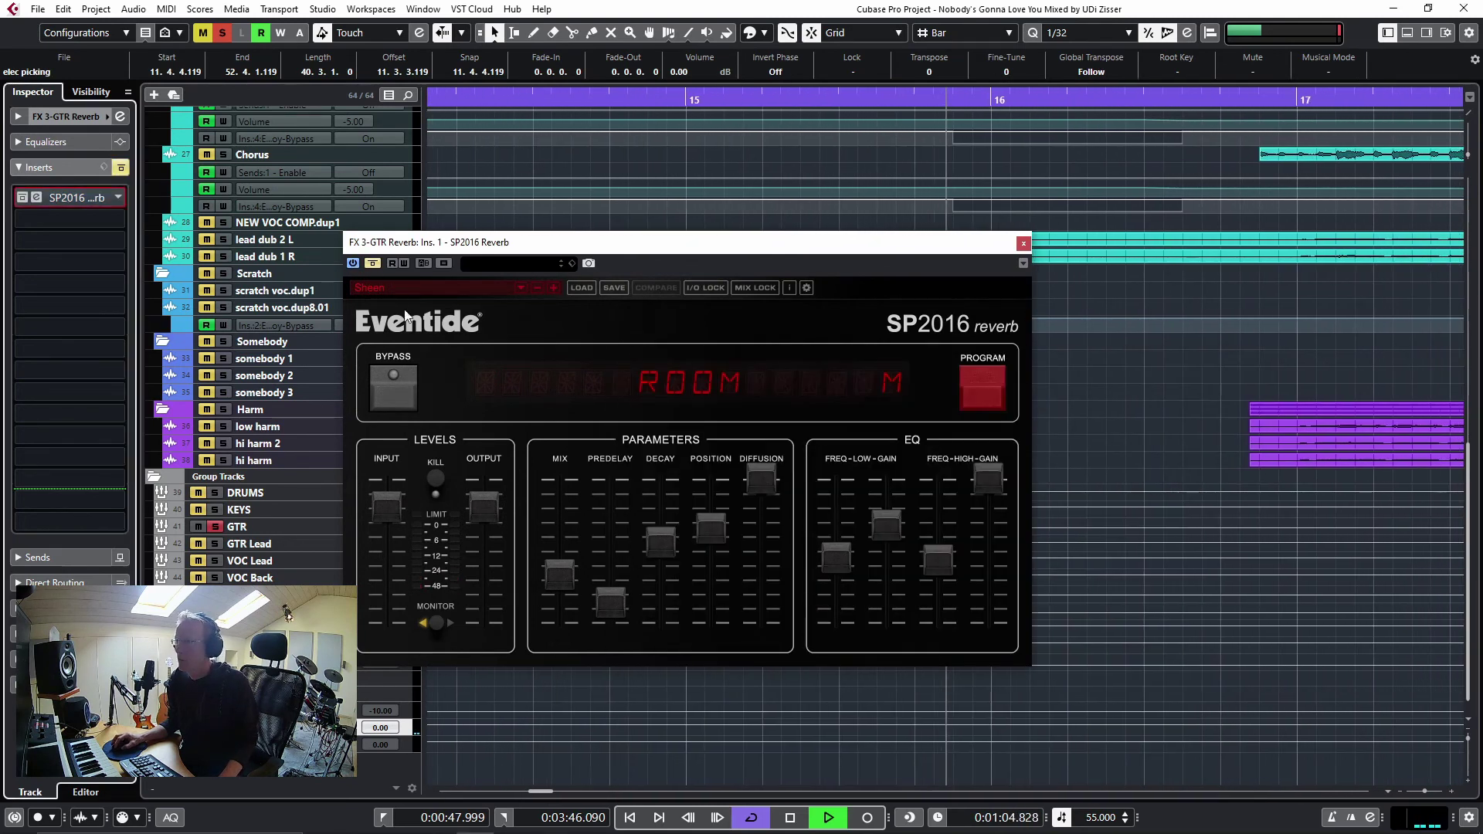
drag(490, 247, 666, 241)
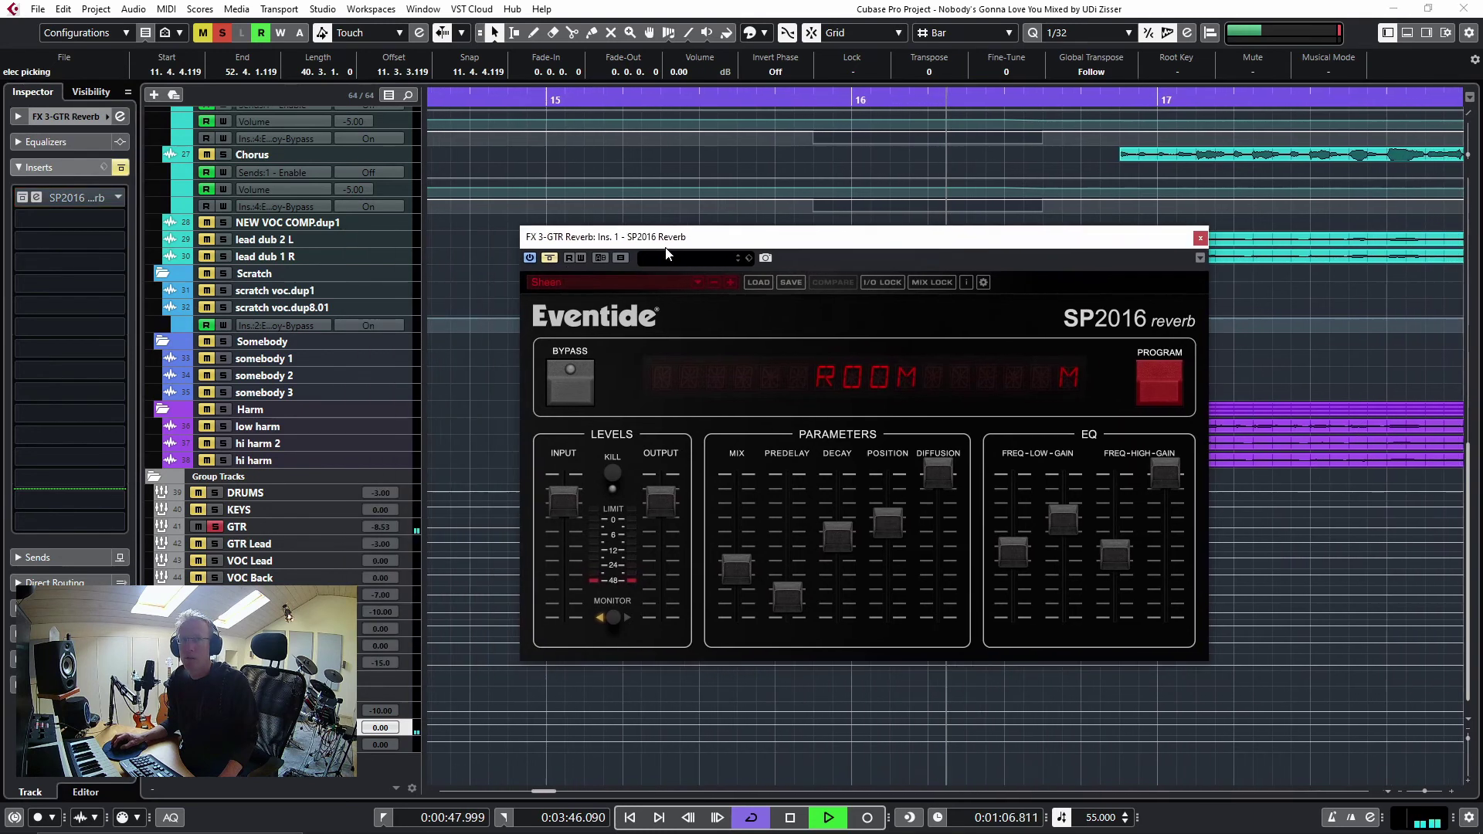
Step: Raise the guitar reverb's mix to 85%, and set predelay to 30 ms and decay to 4.9 s
scroll(454, 266, up, 12)
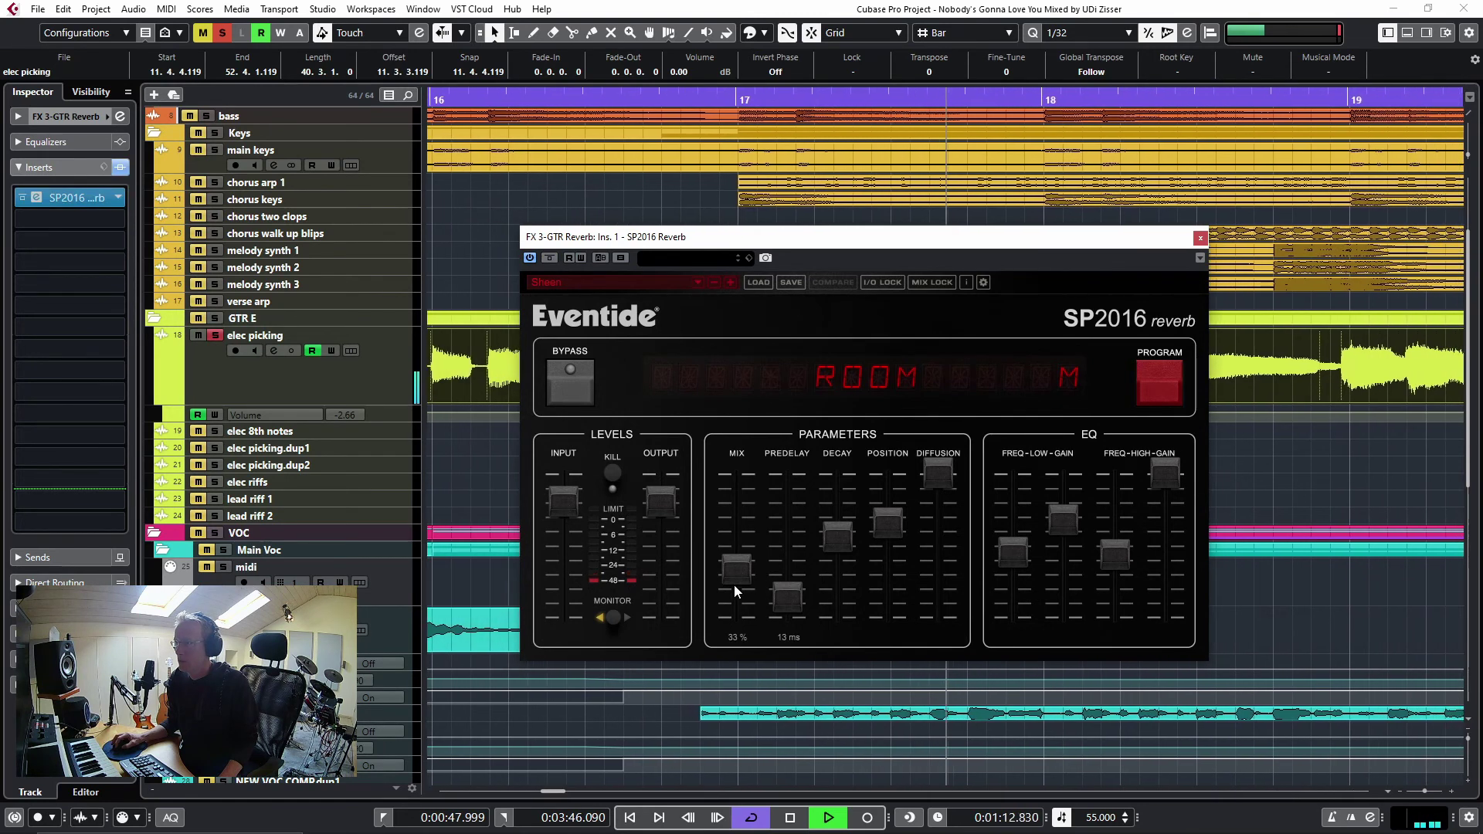
drag(730, 567, 740, 507)
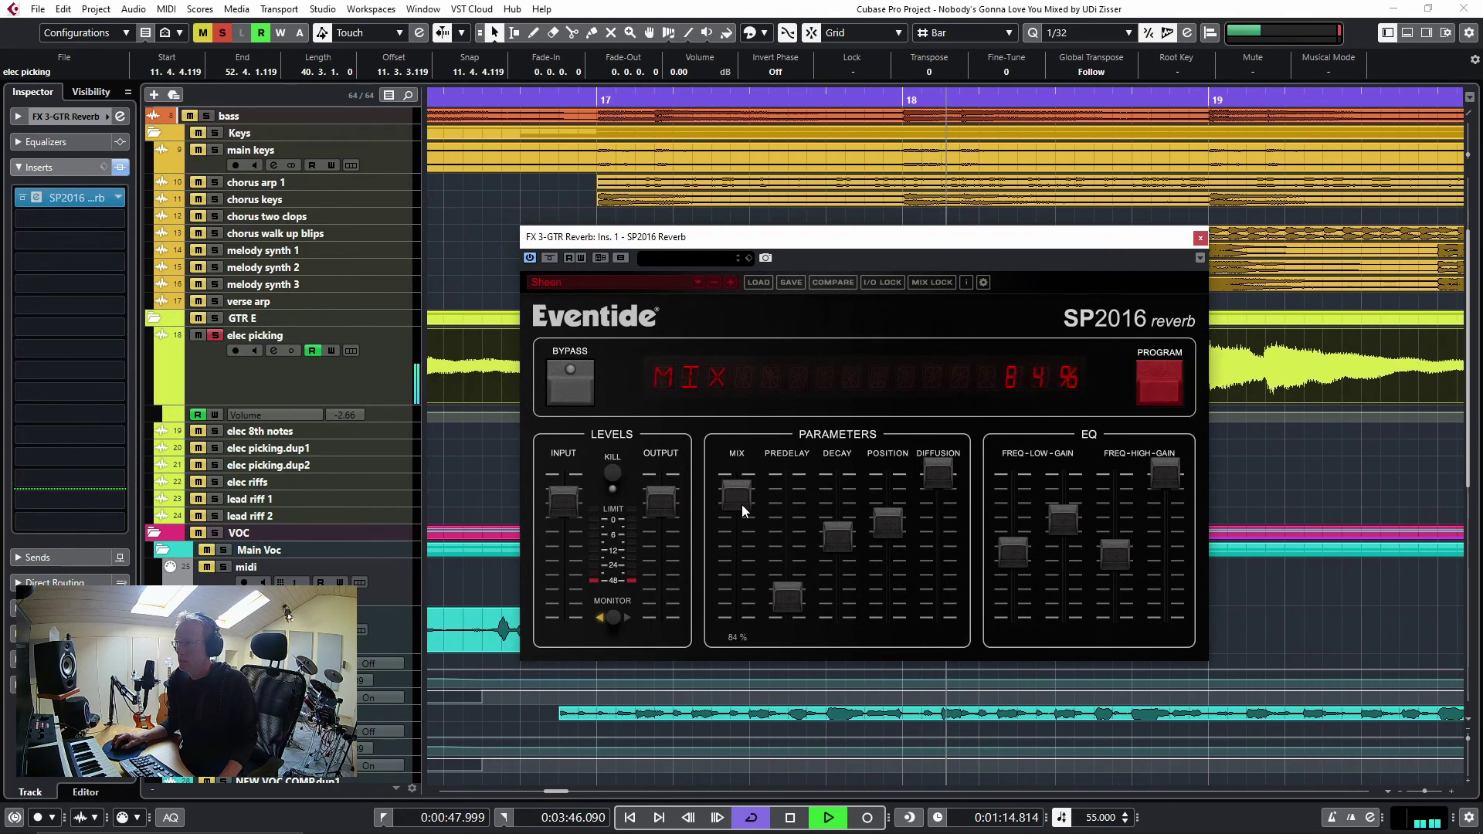
drag(793, 597, 844, 524)
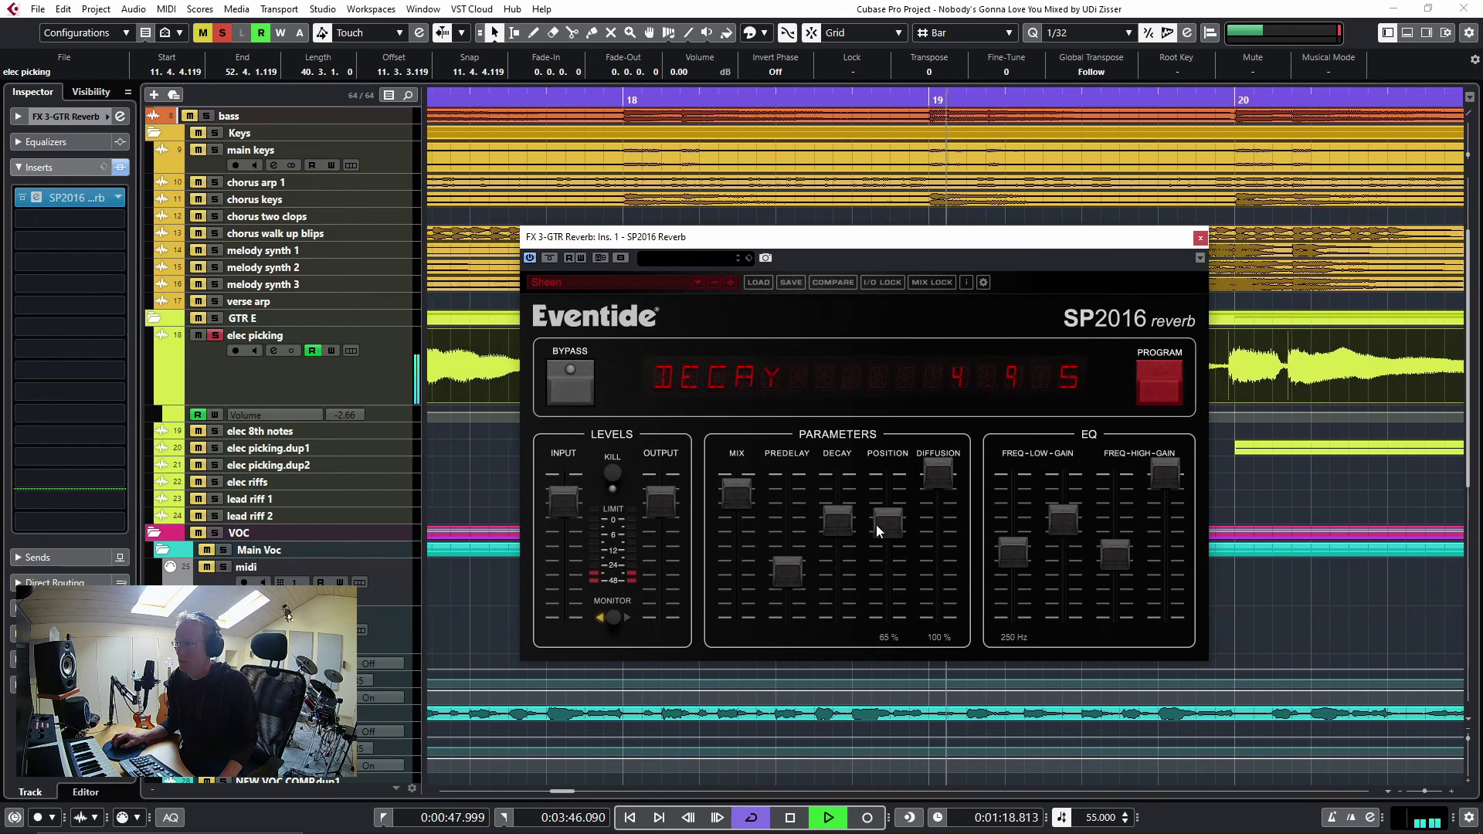
Step: Switch the guitar reverb to the modern Stereo Room program with position 82% and predelay 45 ms, and close its window
click(1161, 373)
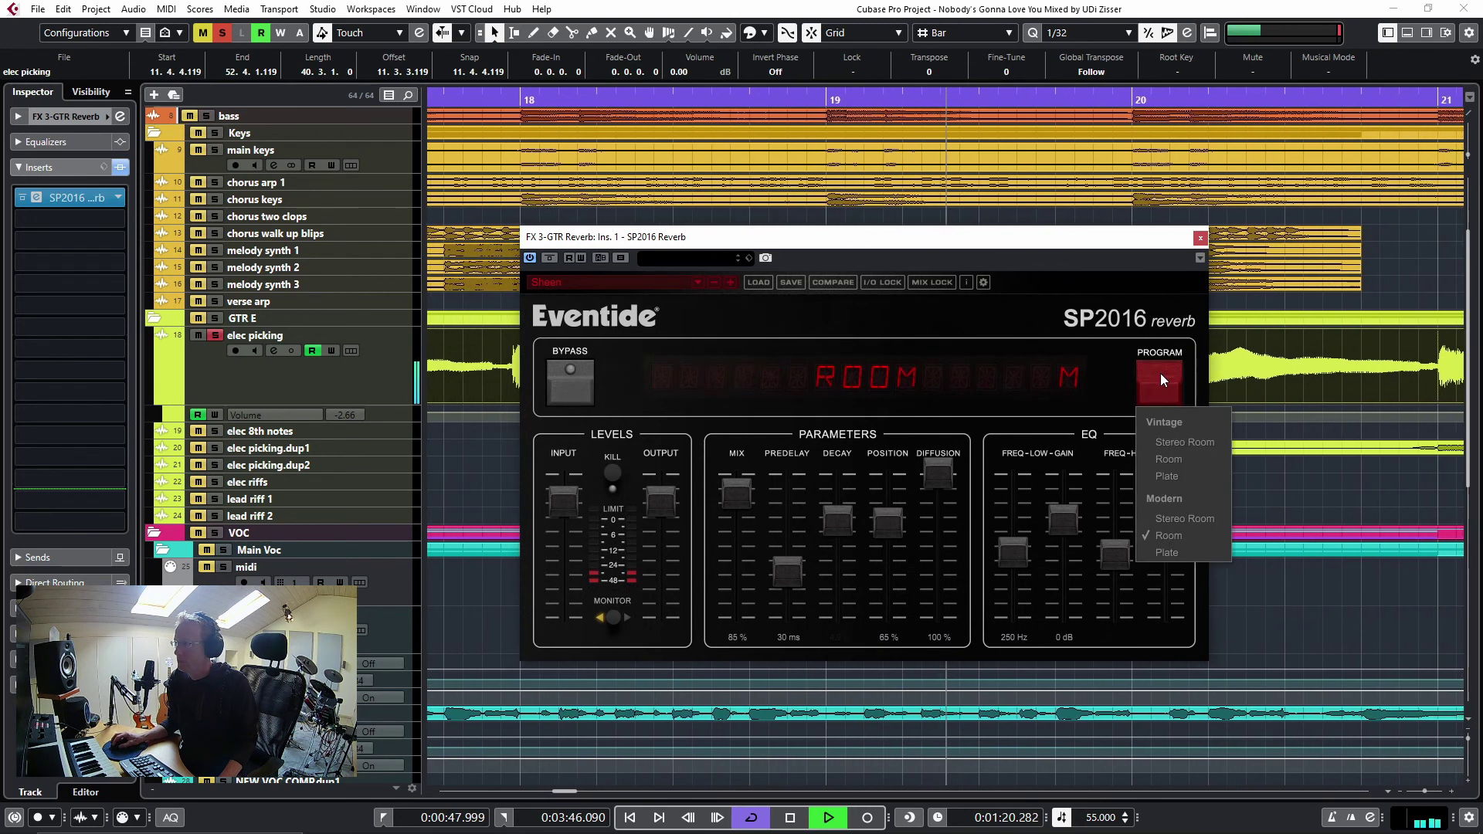
click(1179, 517)
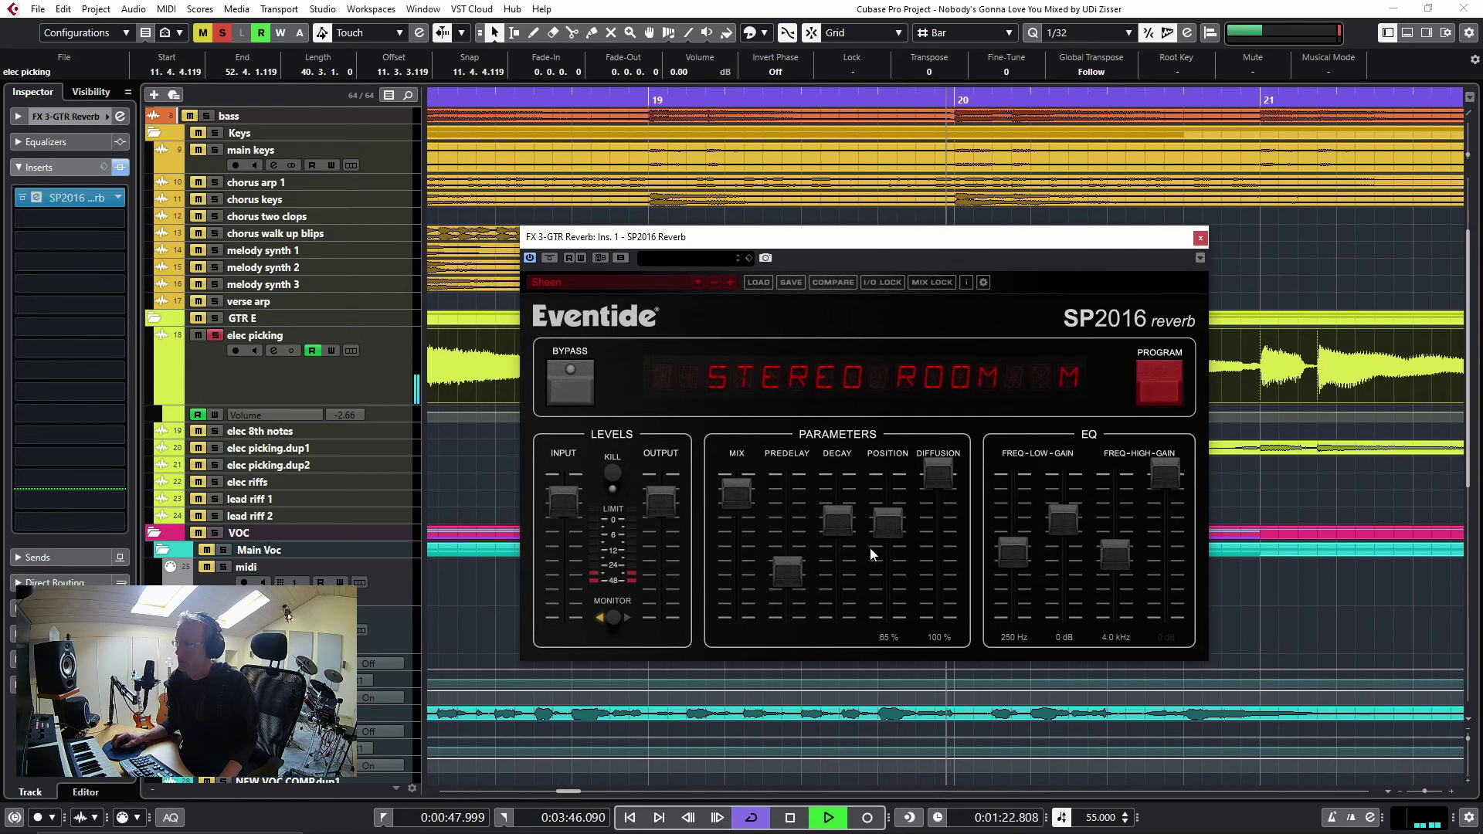
drag(897, 524, 894, 502)
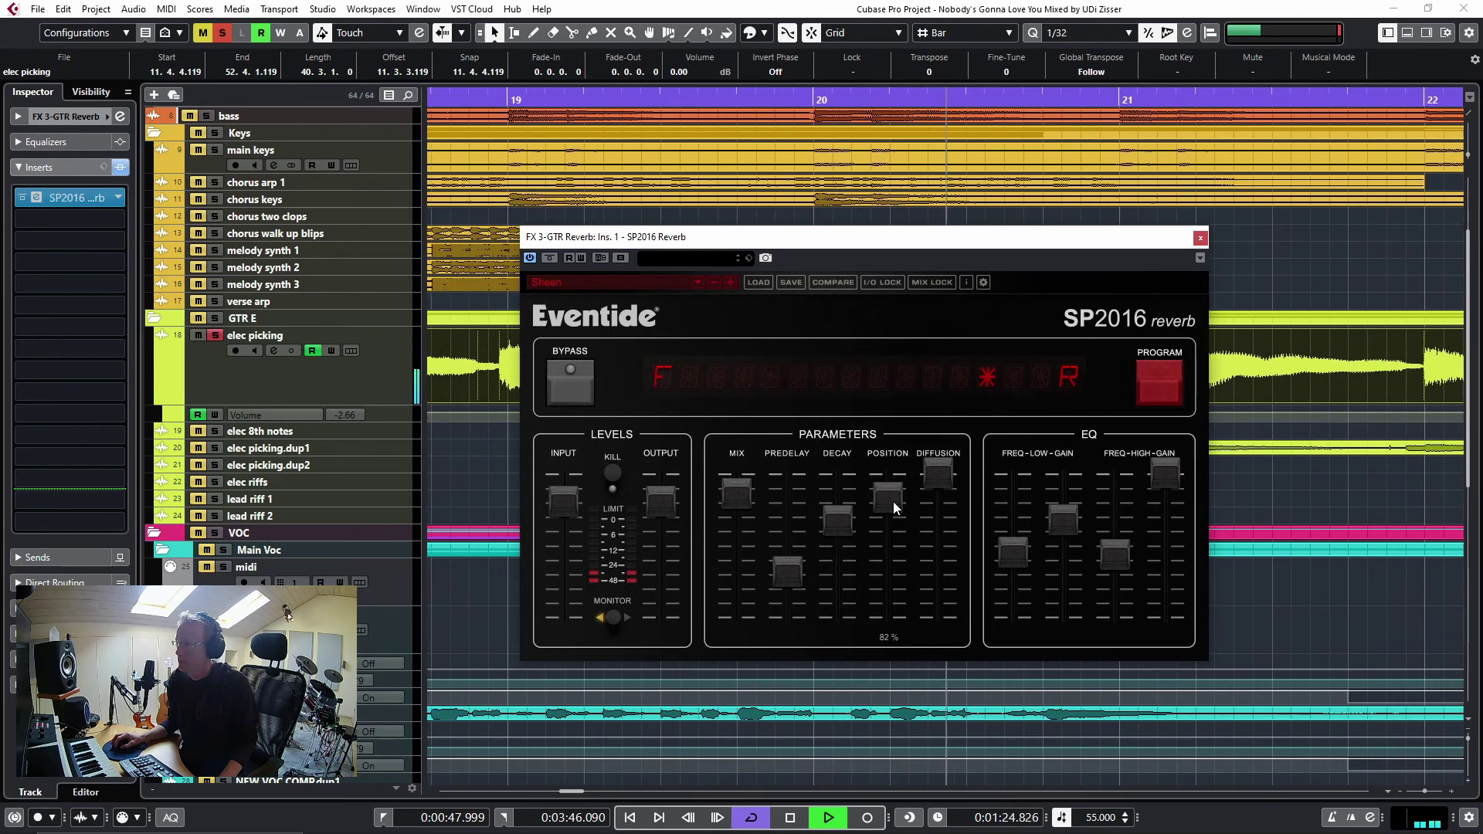
drag(781, 563, 783, 541)
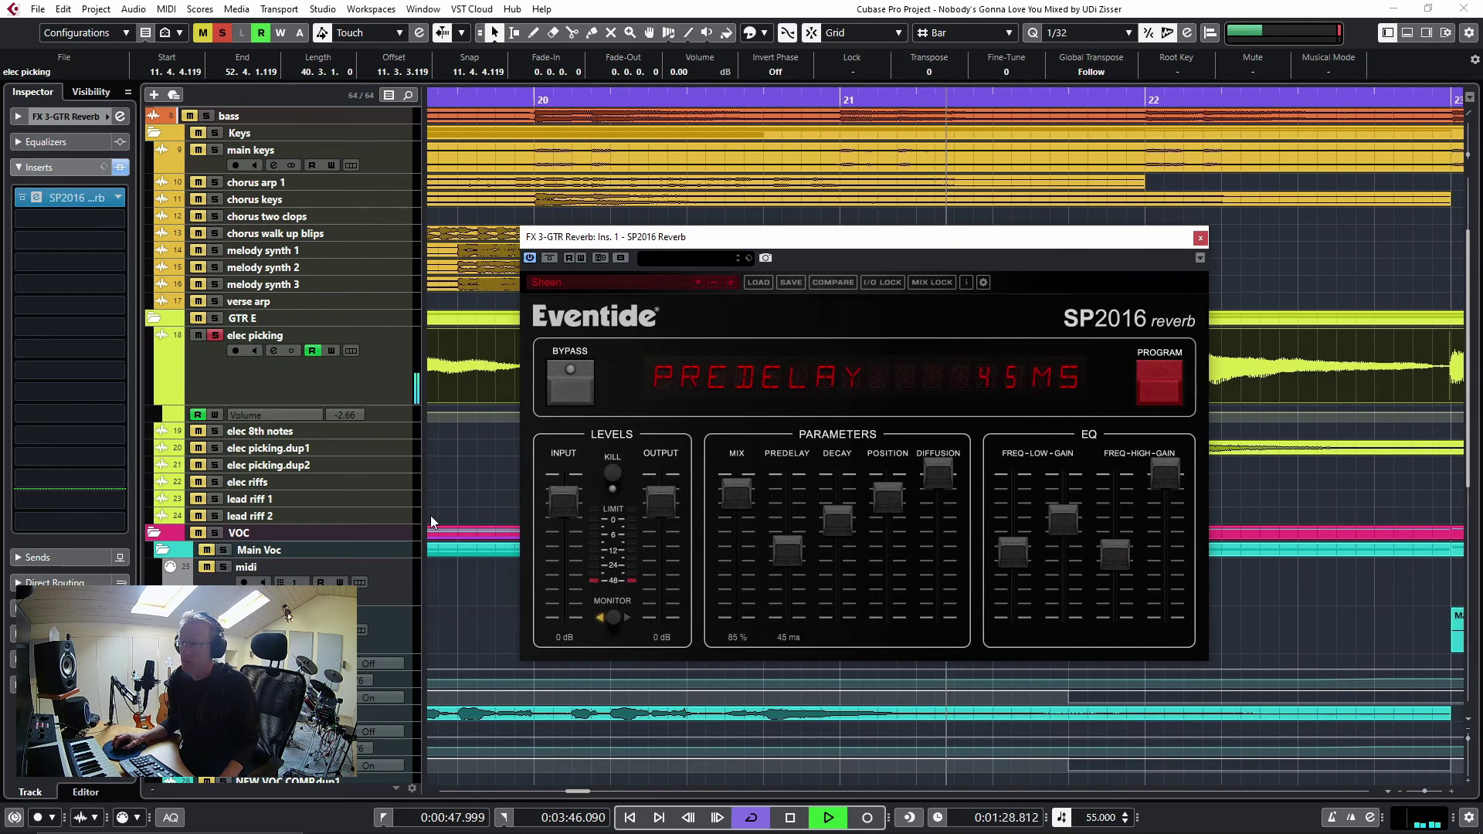
click(1201, 239)
scroll(1062, 455, up, 4)
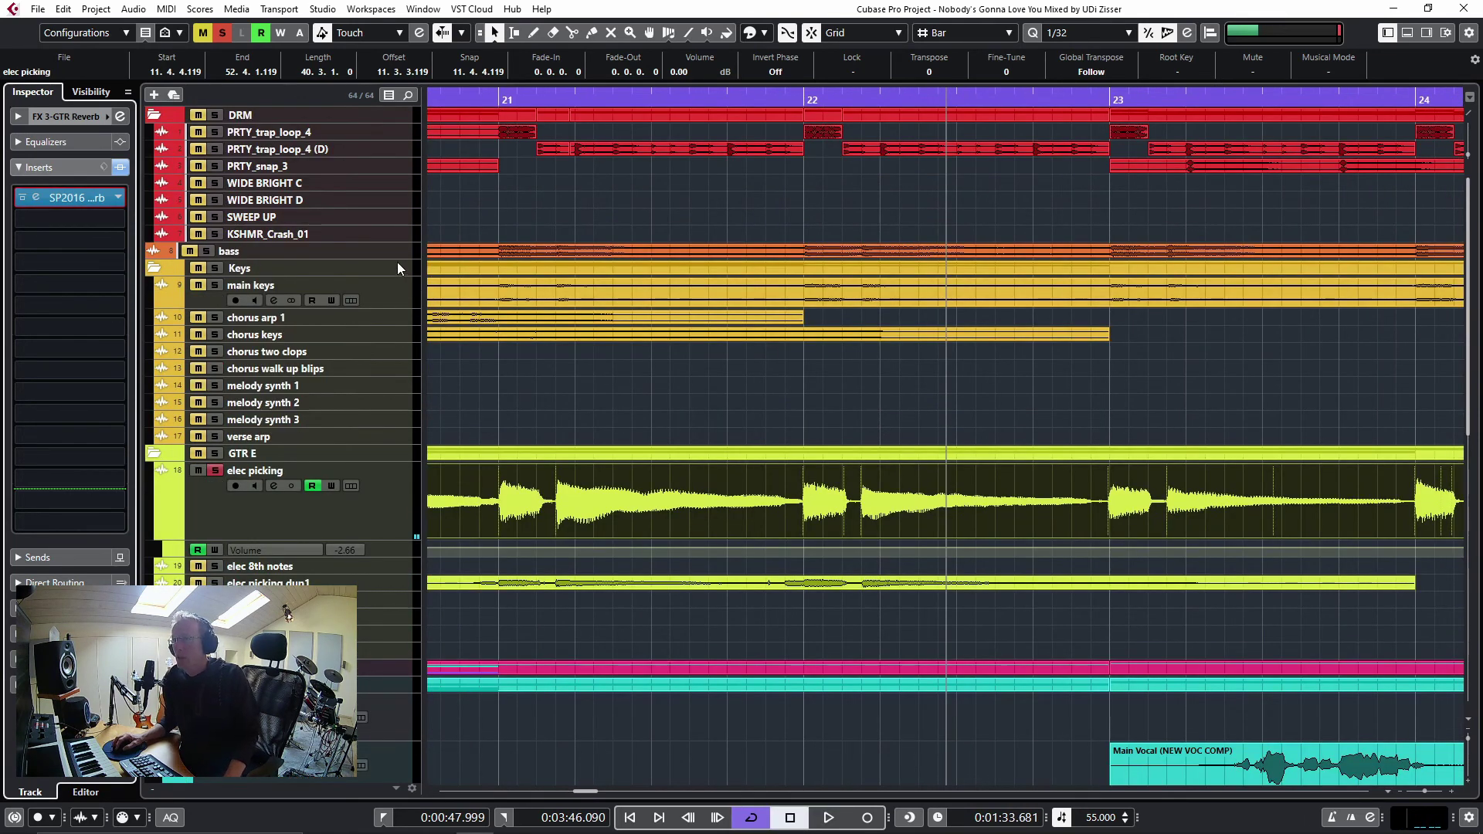
Step: Clear all active solos and move the main keys track below the chorus arp 1 track
click(225, 33)
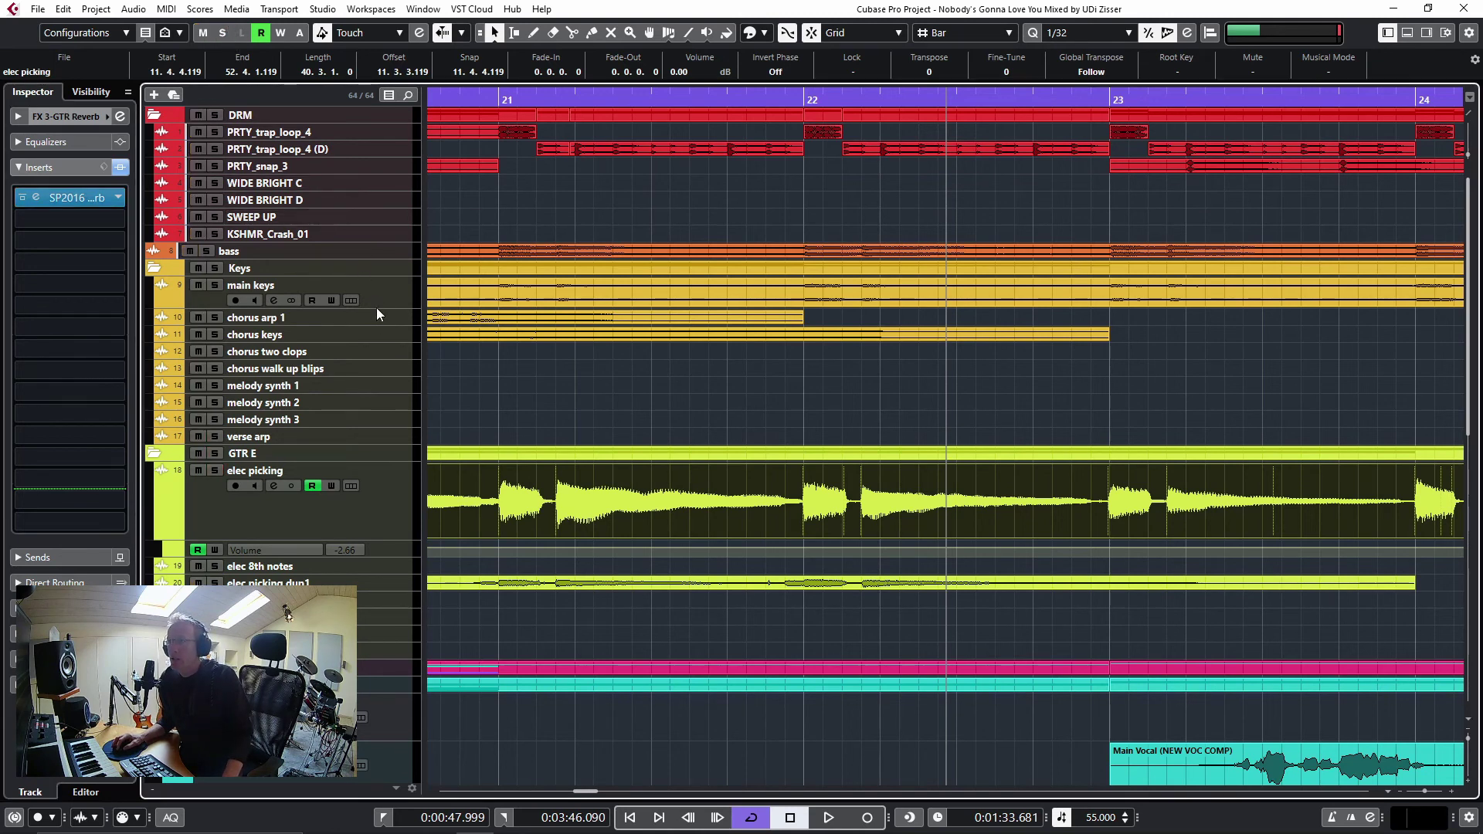
scroll(330, 461, down, 8)
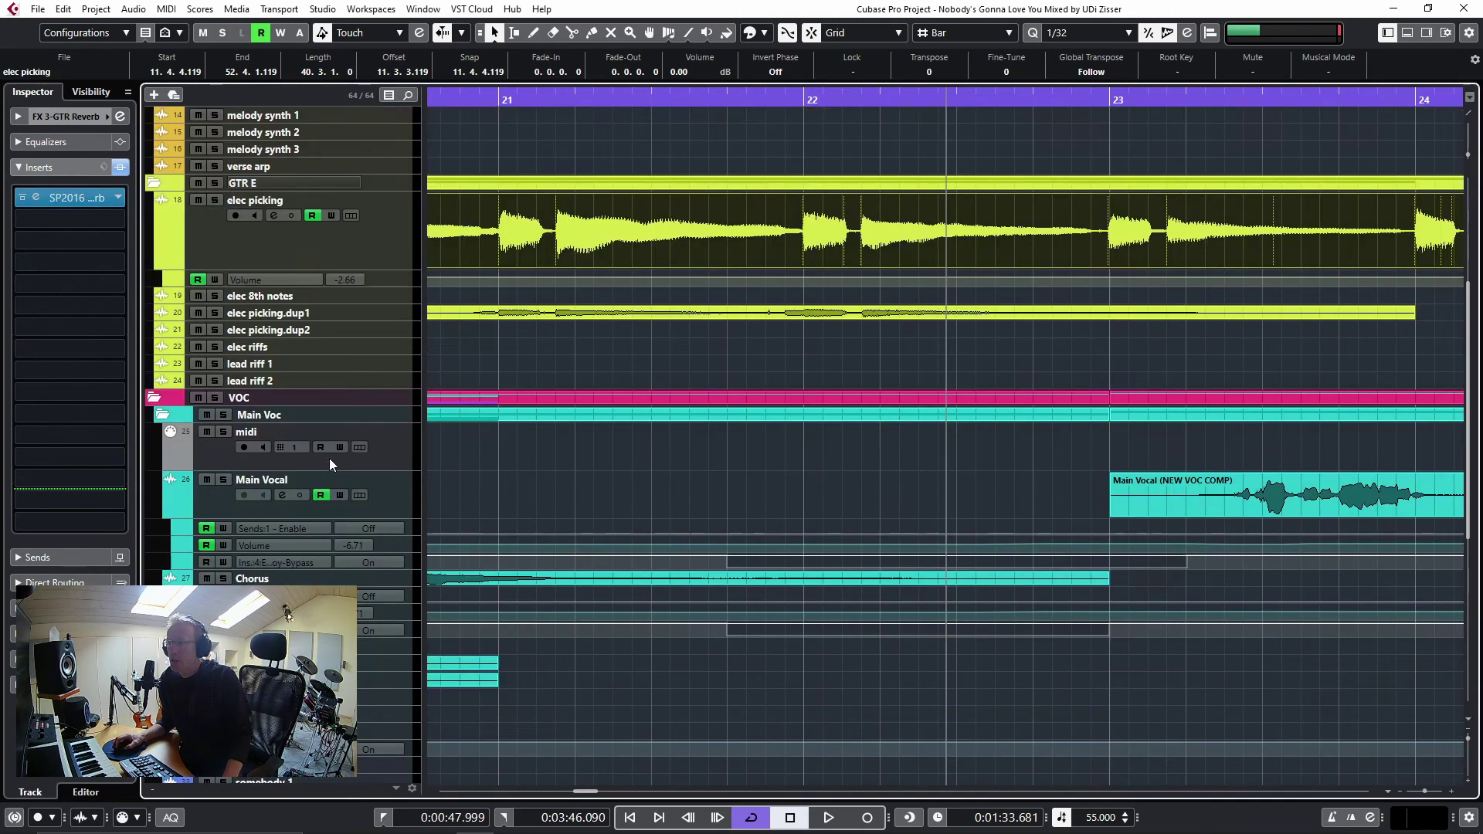
drag(473, 100, 473, 40)
drag(462, 95, 470, 133)
scroll(476, 401, down, 3)
scroll(477, 429, up, 5)
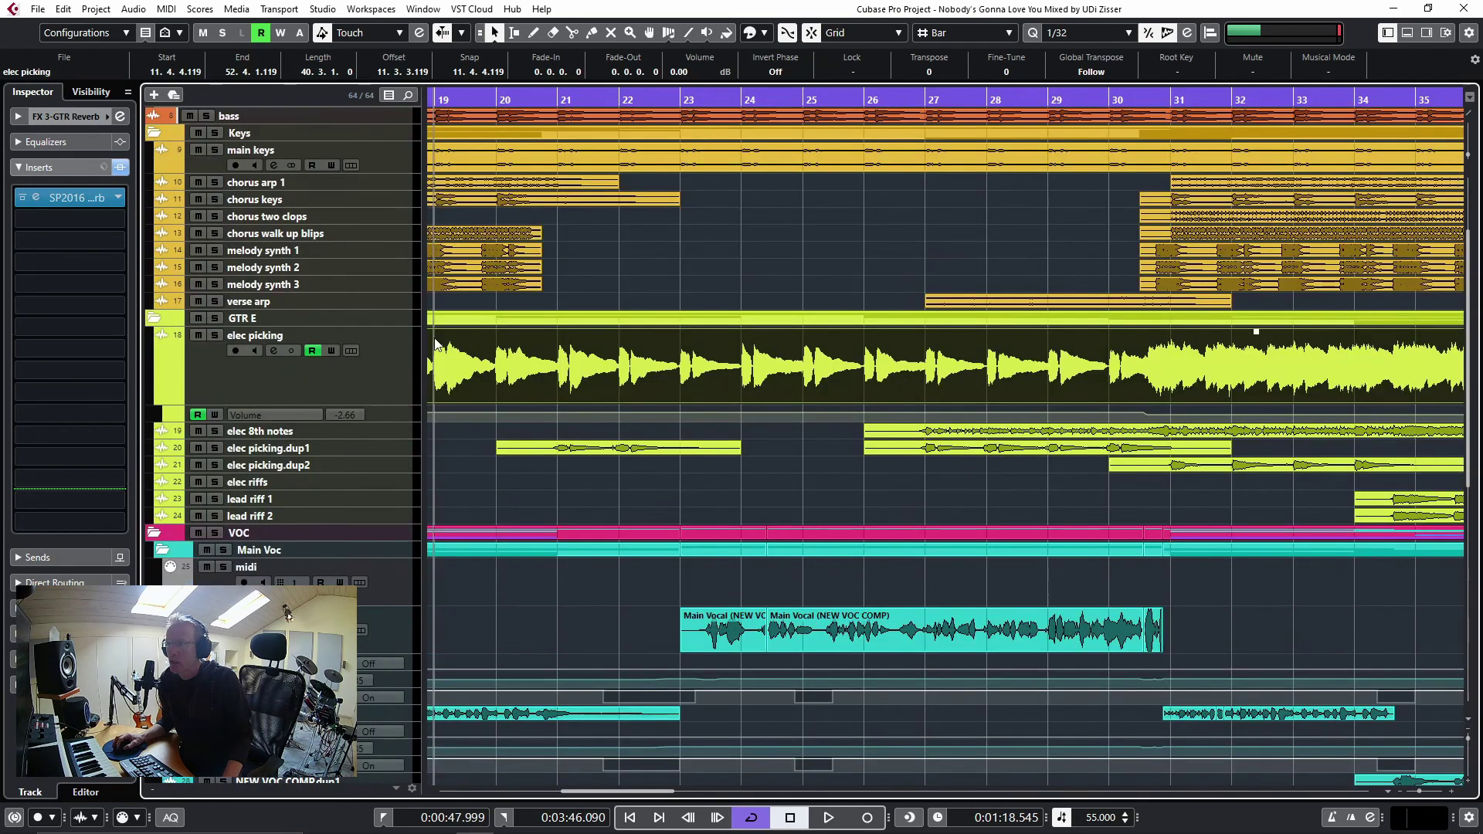
click(382, 170)
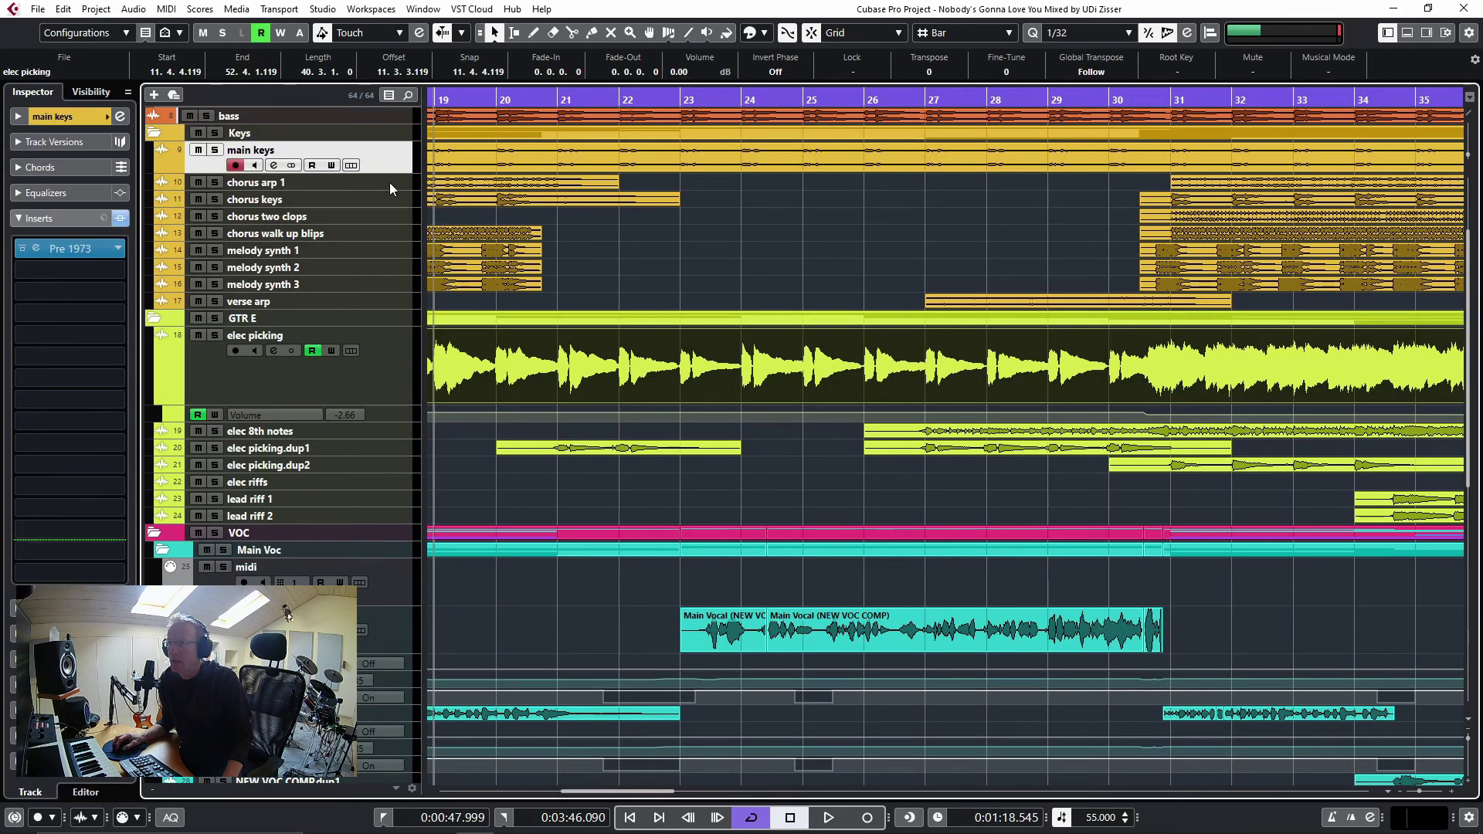
drag(391, 192, 377, 202)
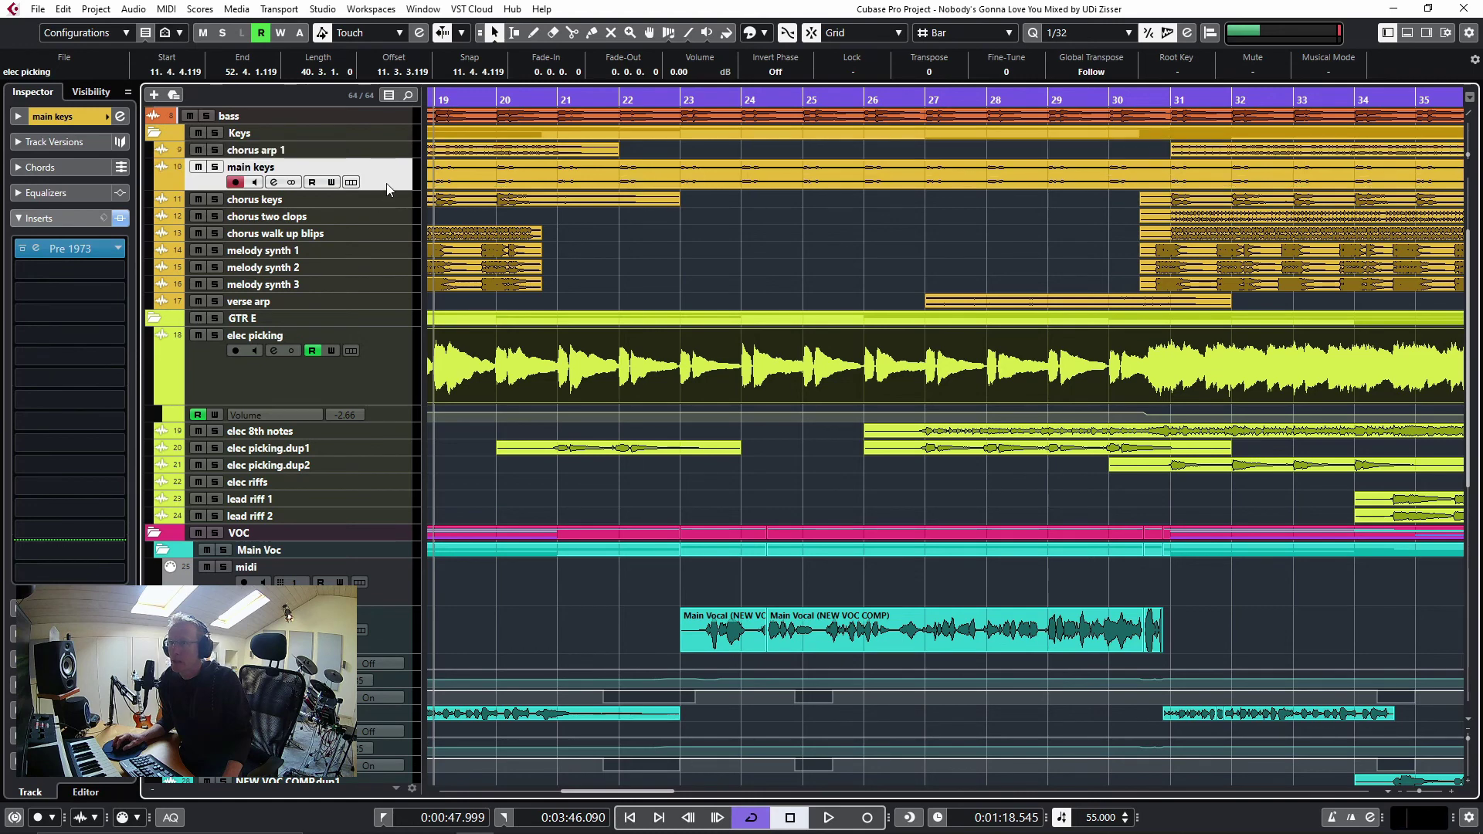
Step: Solo the main keys track and start playback to hear it alone
scroll(344, 245, down, 5)
scroll(323, 225, up, 10)
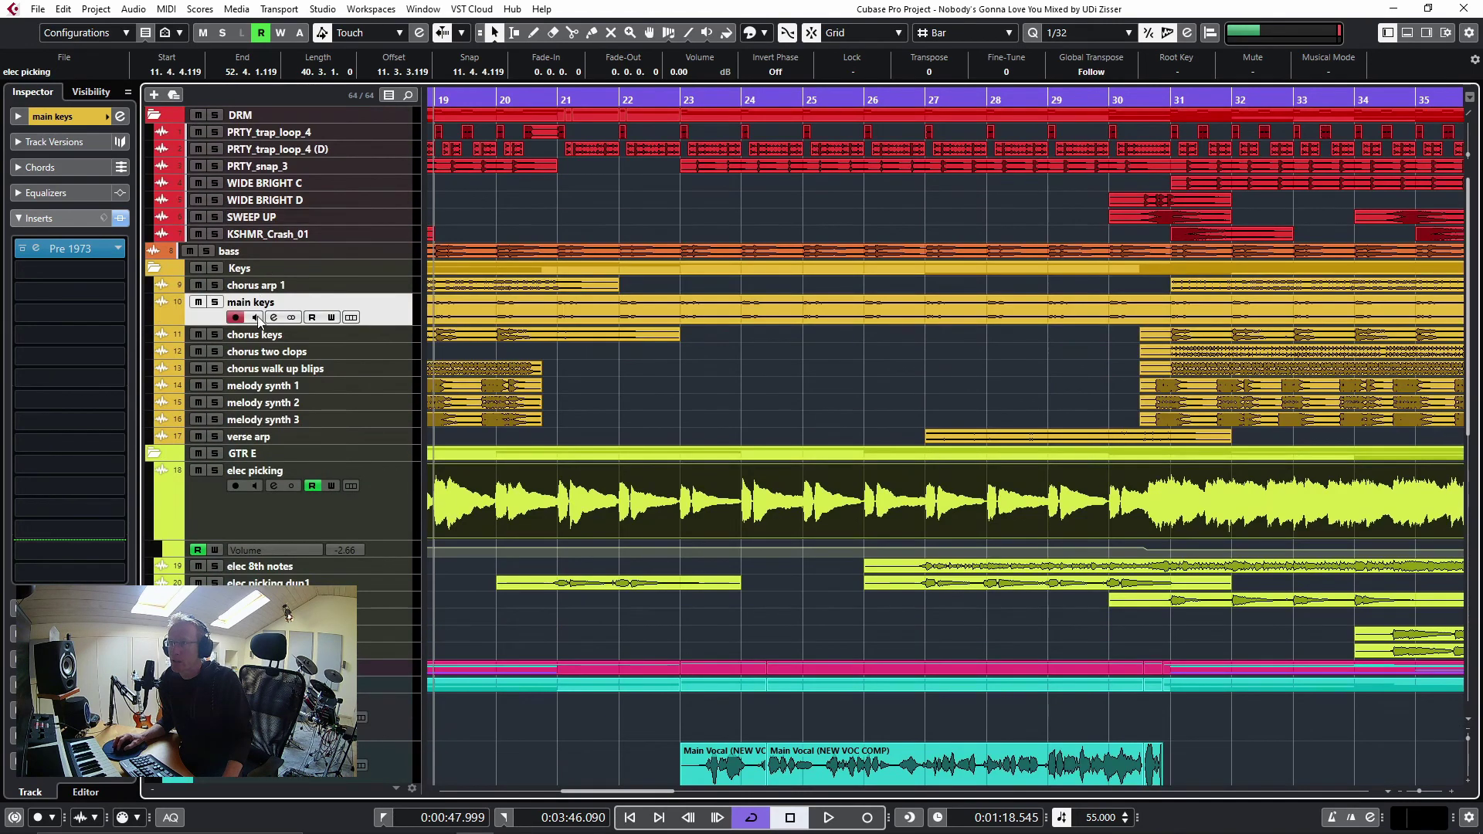
scroll(475, 213, left, 8)
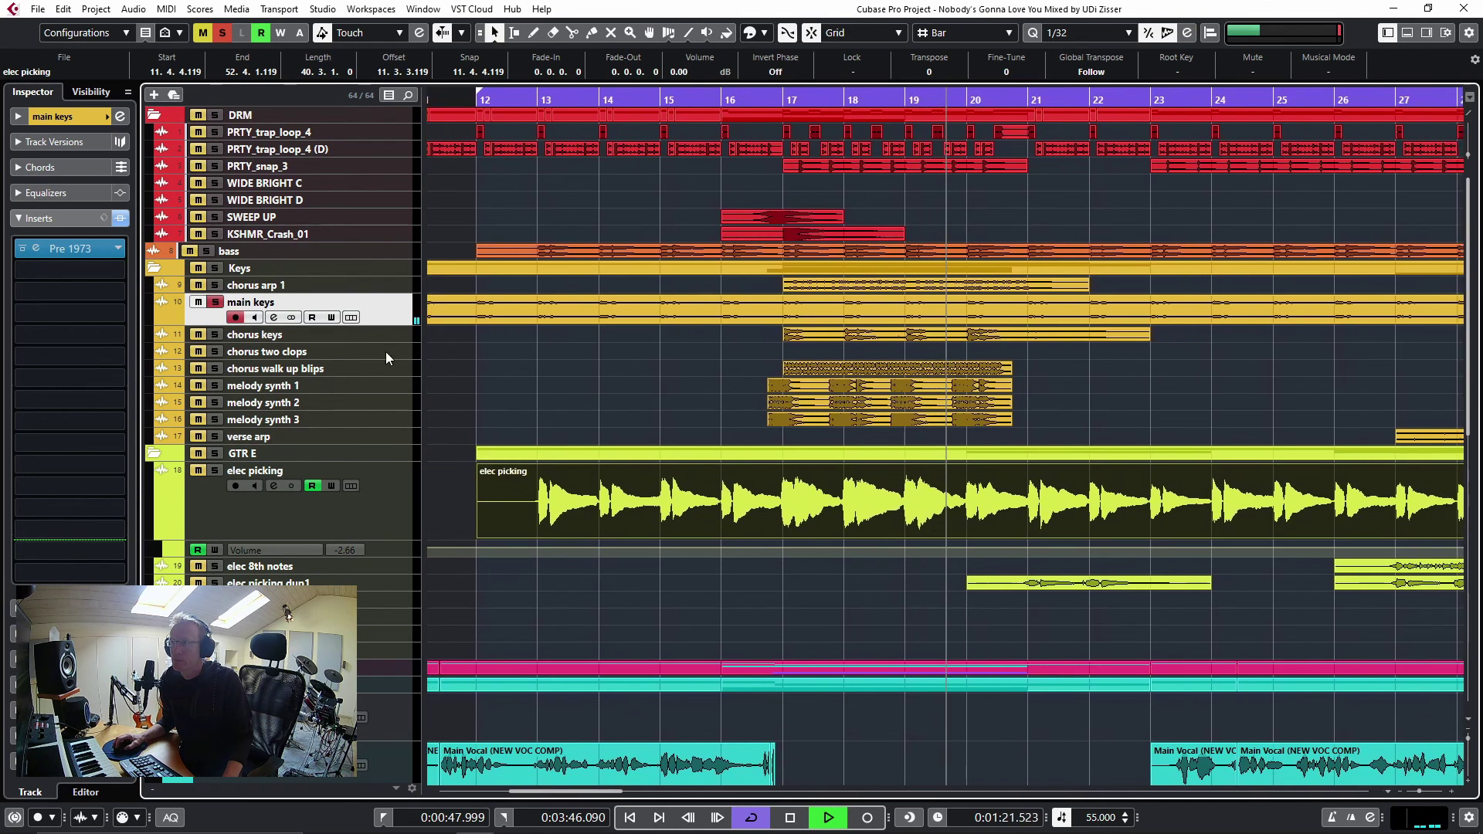
Step: Insert the SP2016 Reverb in the fourth insert slot of the KEYS group track
scroll(347, 420, down, 15)
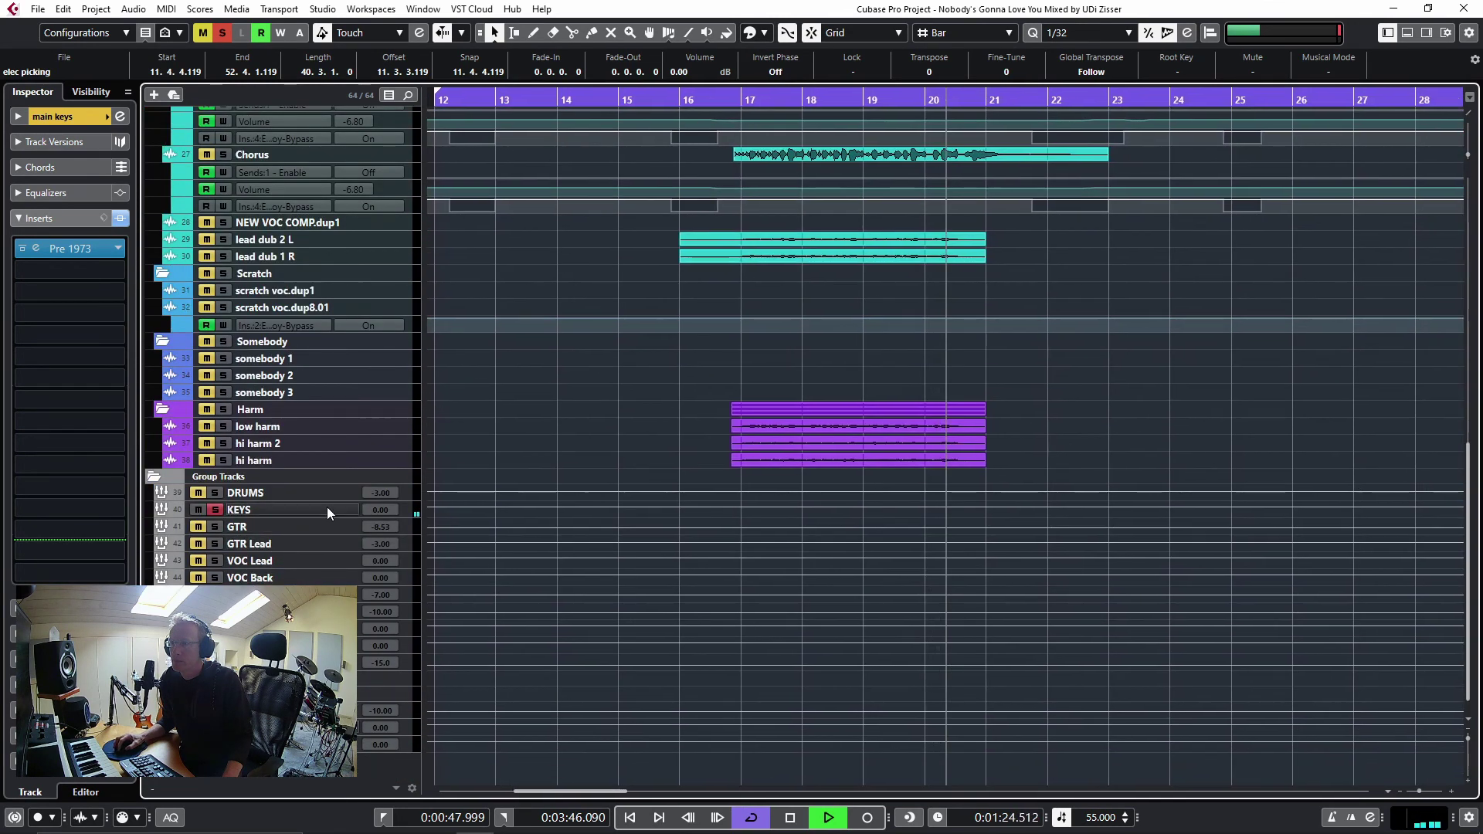
click(327, 507)
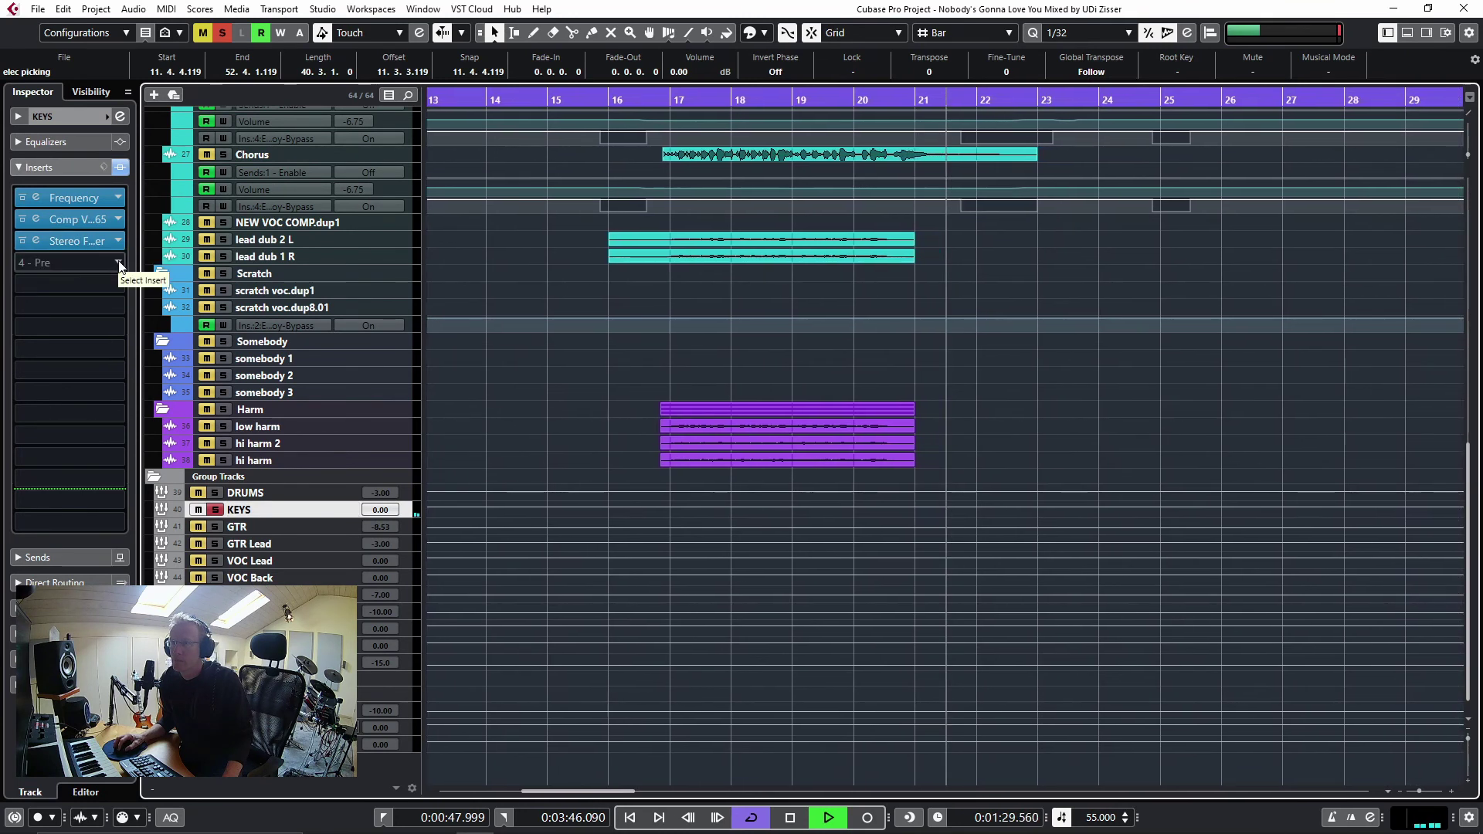
click(116, 261)
text(sp20)
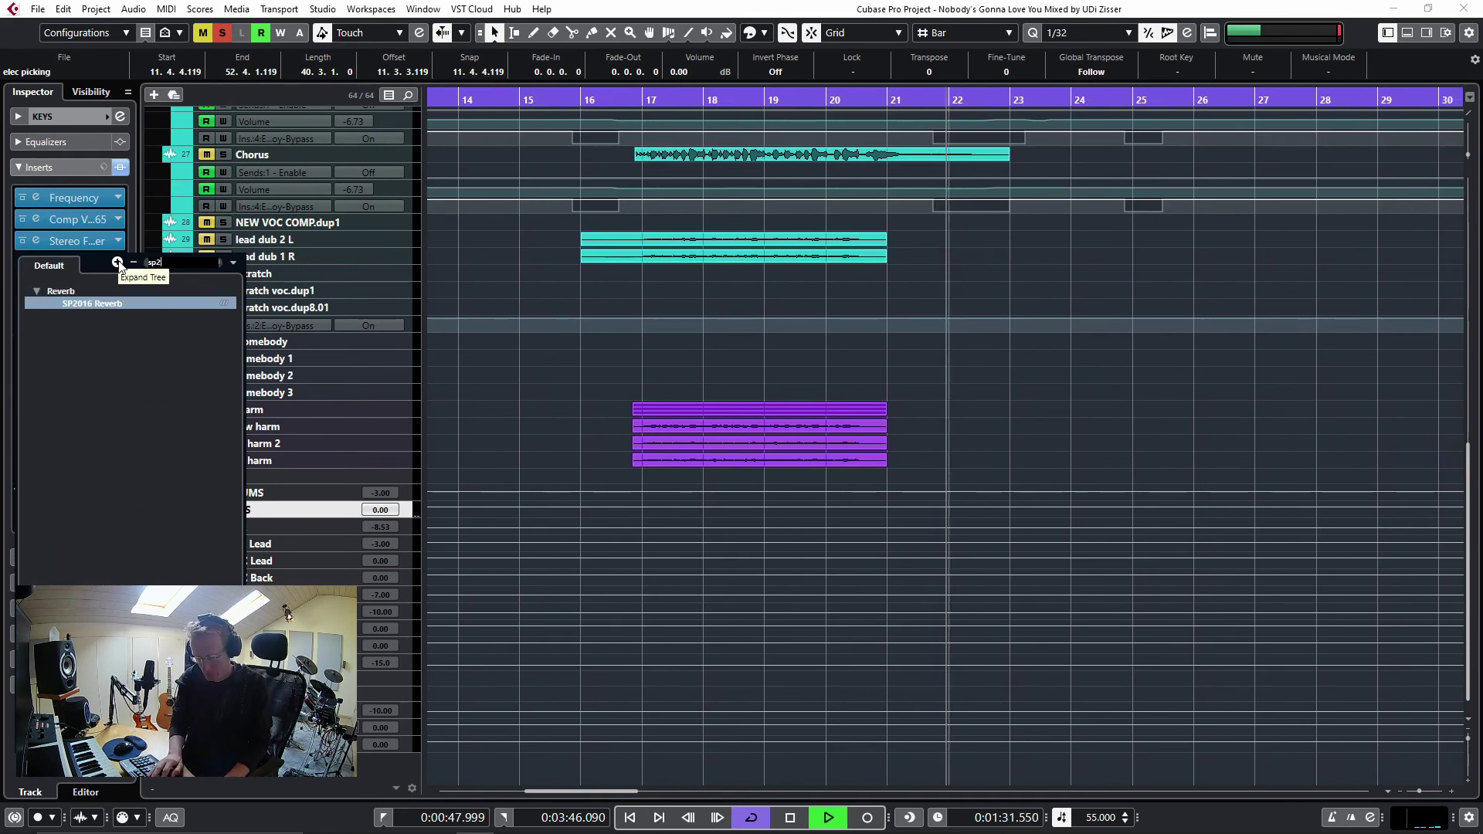
click(90, 303)
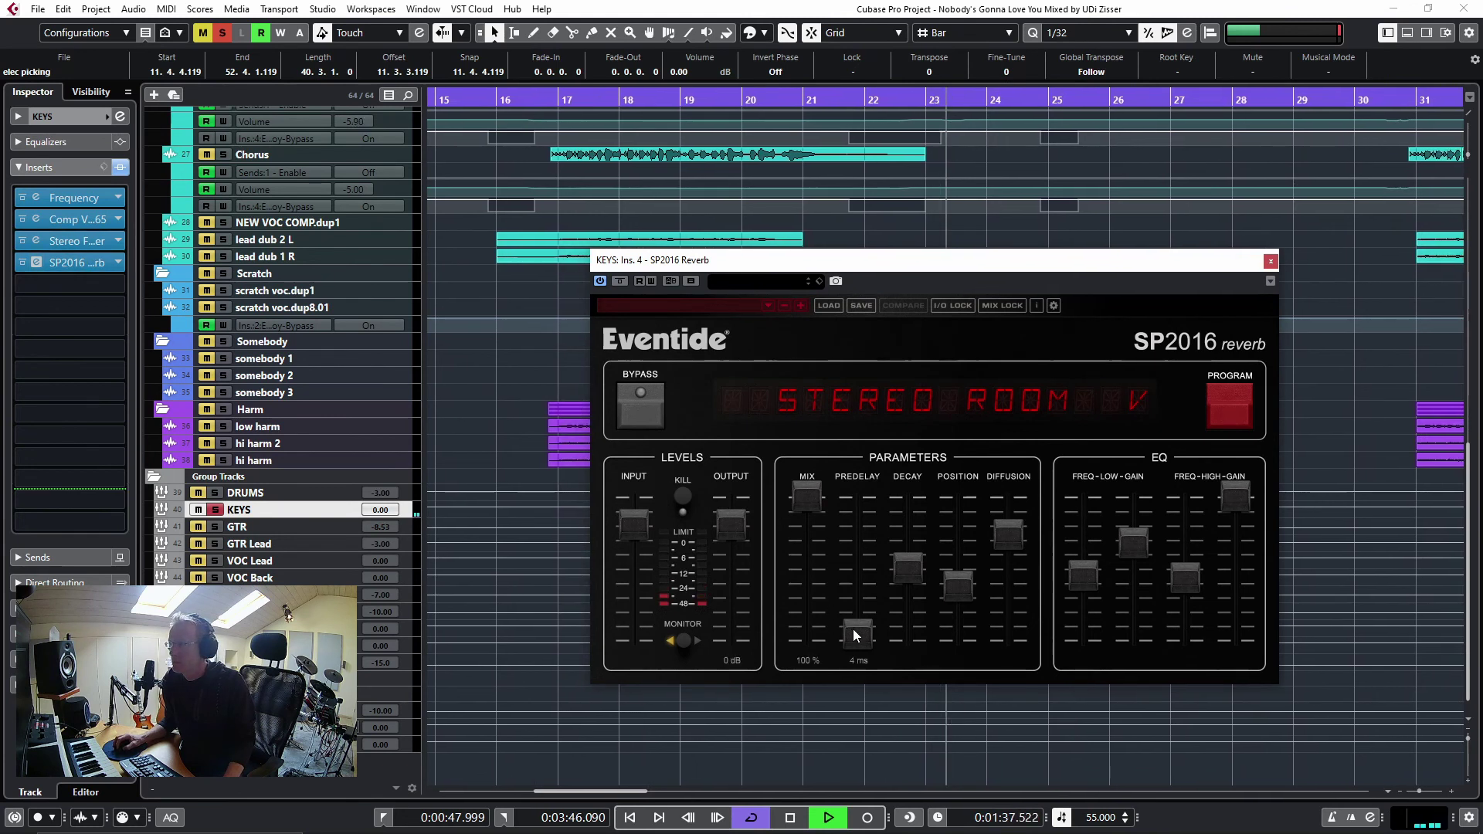
Step: Set the keys reverb's mix to 35% with a longer predelay, and bypass the KEYS group's other three inserts
drag(841, 602, 855, 593)
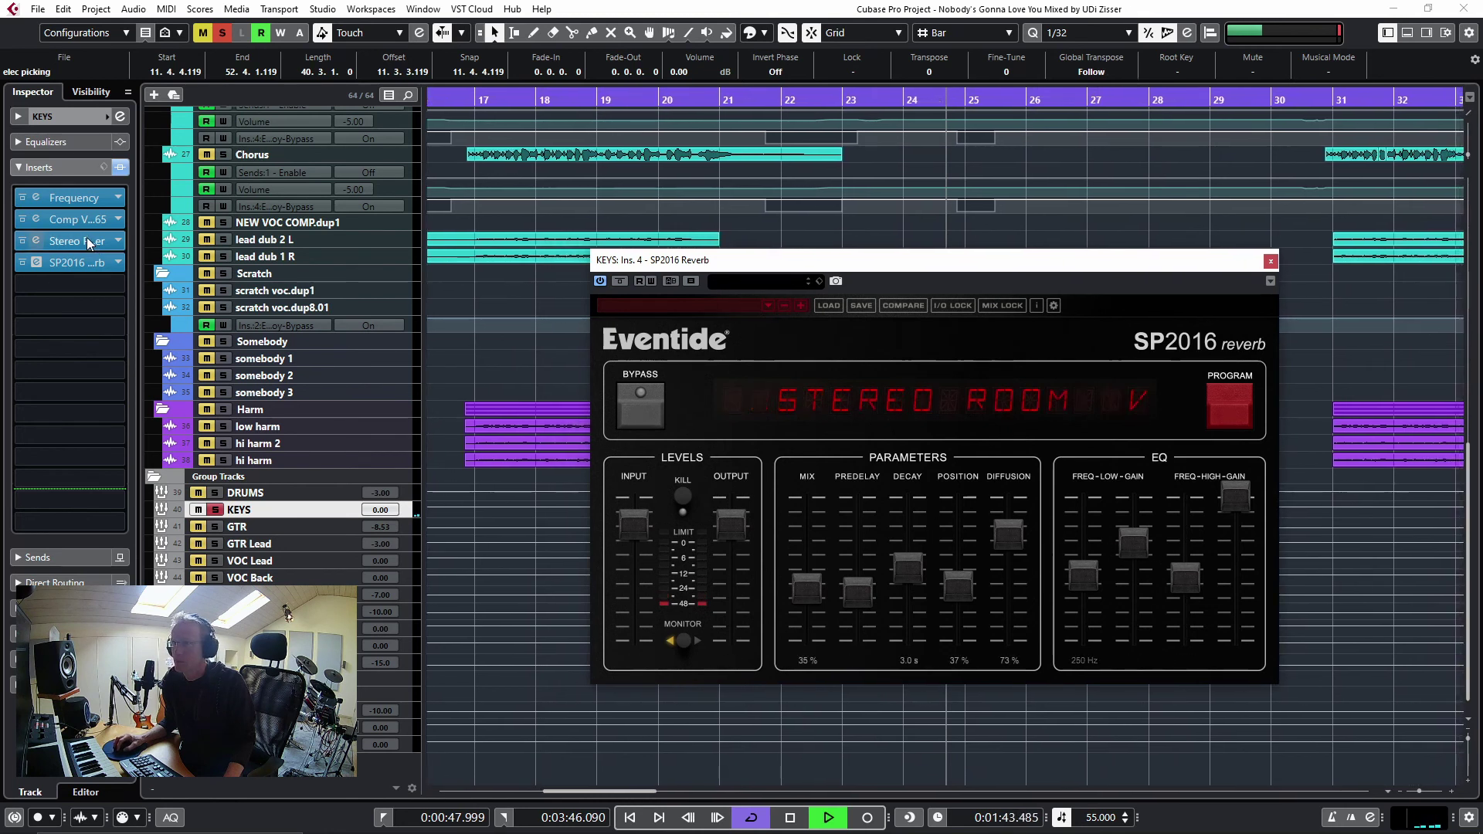
click(24, 198)
click(23, 219)
click(22, 241)
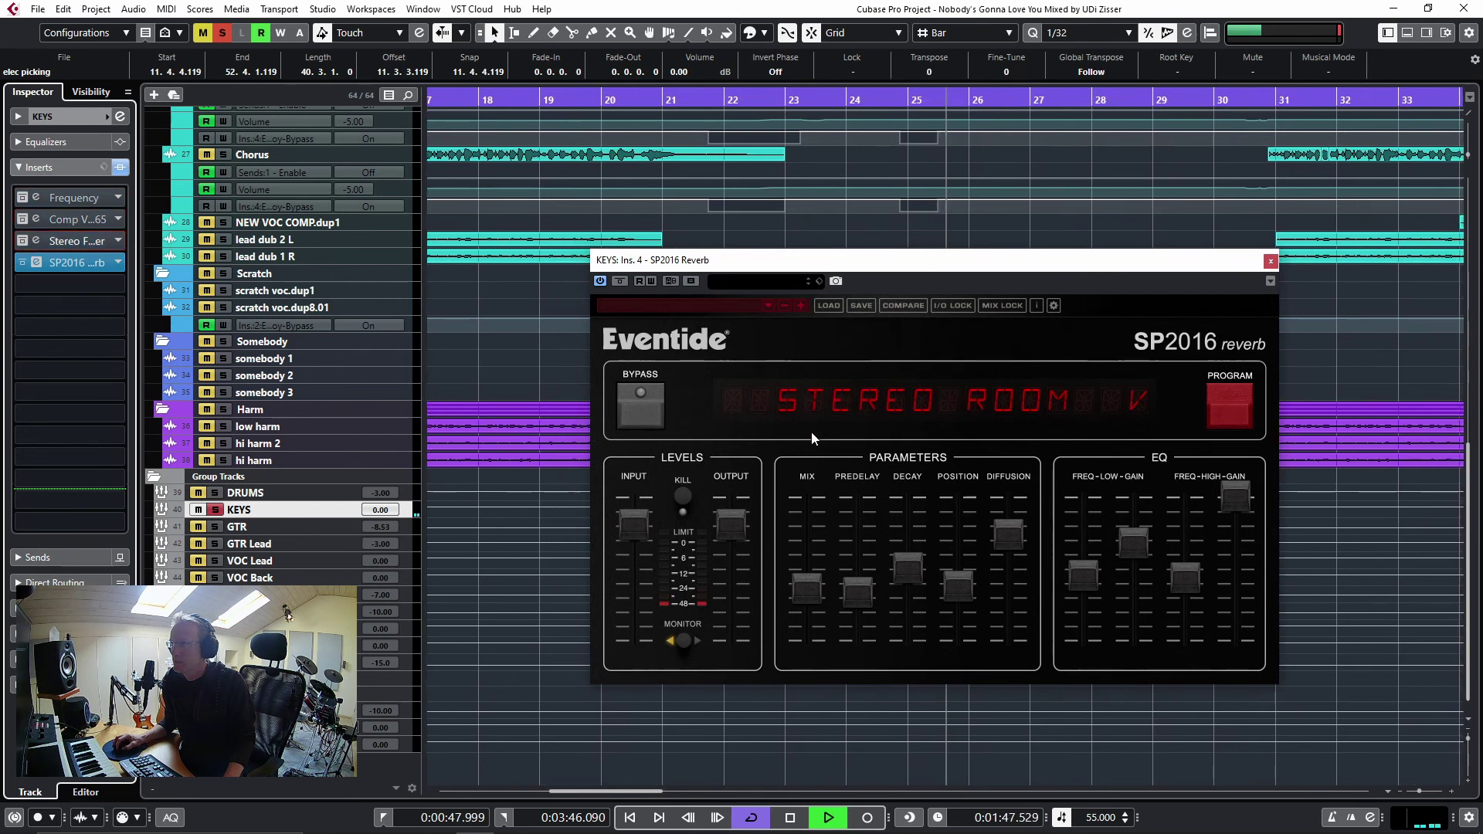
Step: Try a higher mix, 46 ms predelay and 14.0 s decay on the keys reverb, and compare it with the bypassed signal
drag(815, 596, 860, 572)
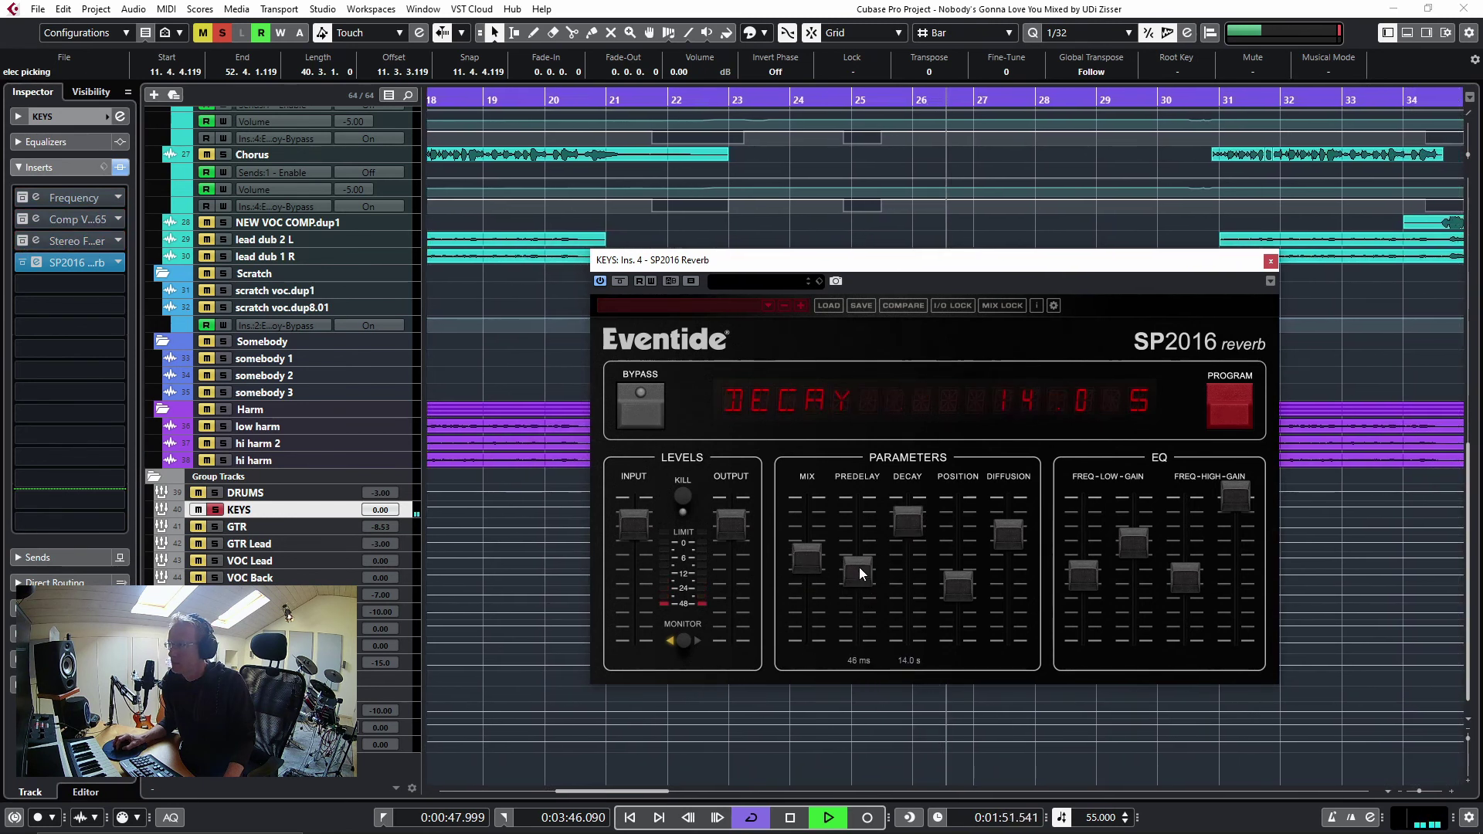
click(621, 282)
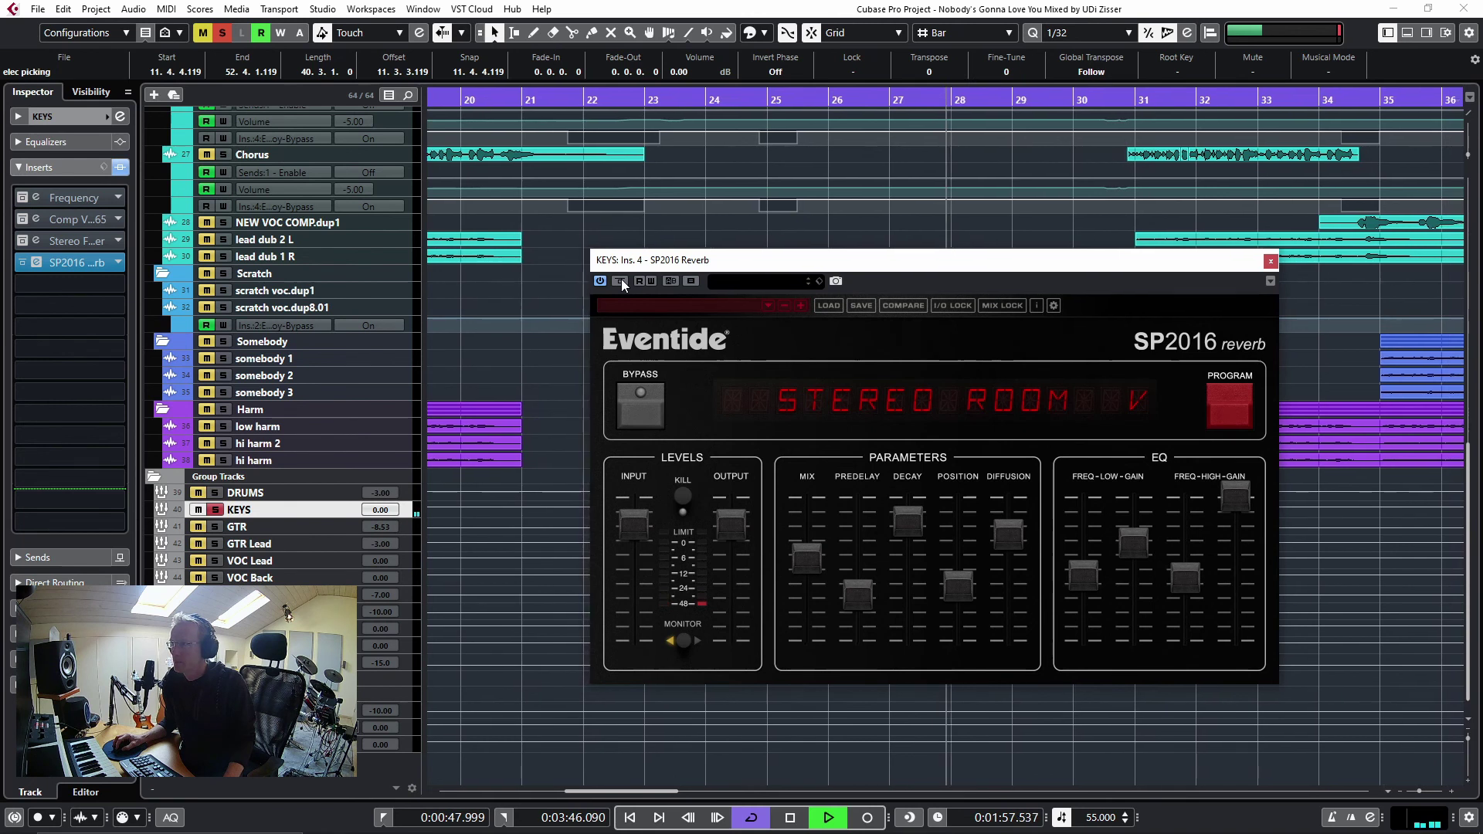
Step: Shorten the keys reverb's decay and predelay, and lower its position setting
drag(898, 507, 864, 604)
mouse_move(959, 588)
mouse_down()
mouse_move(960, 573)
mouse_move(958, 639)
mouse_move(957, 618)
mouse_up()
Step: Clear the solo to hear the keys reverb in the full mix, stop playback, and set the reverb's mix to 18%
click(221, 34)
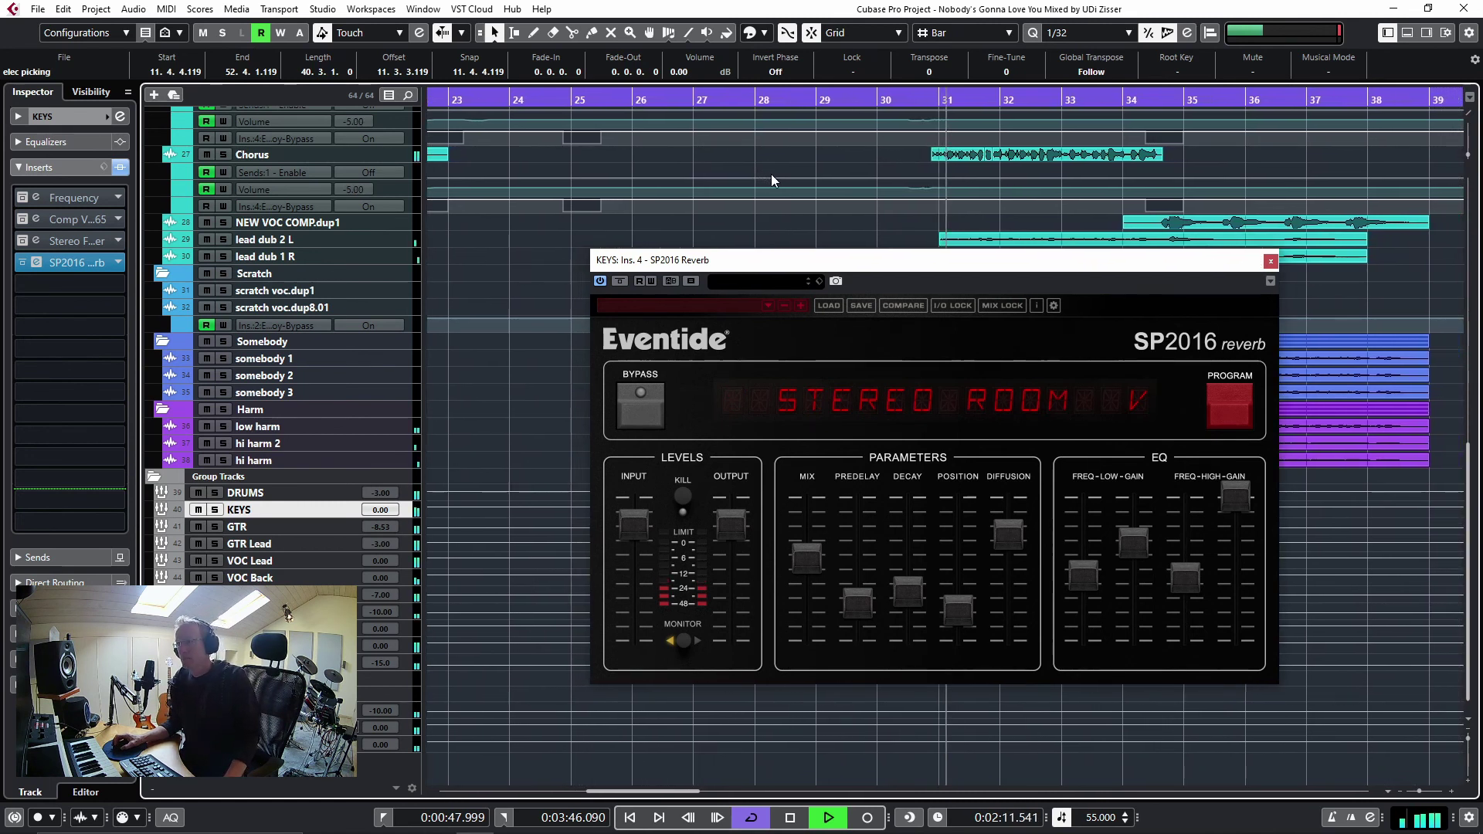
key(space)
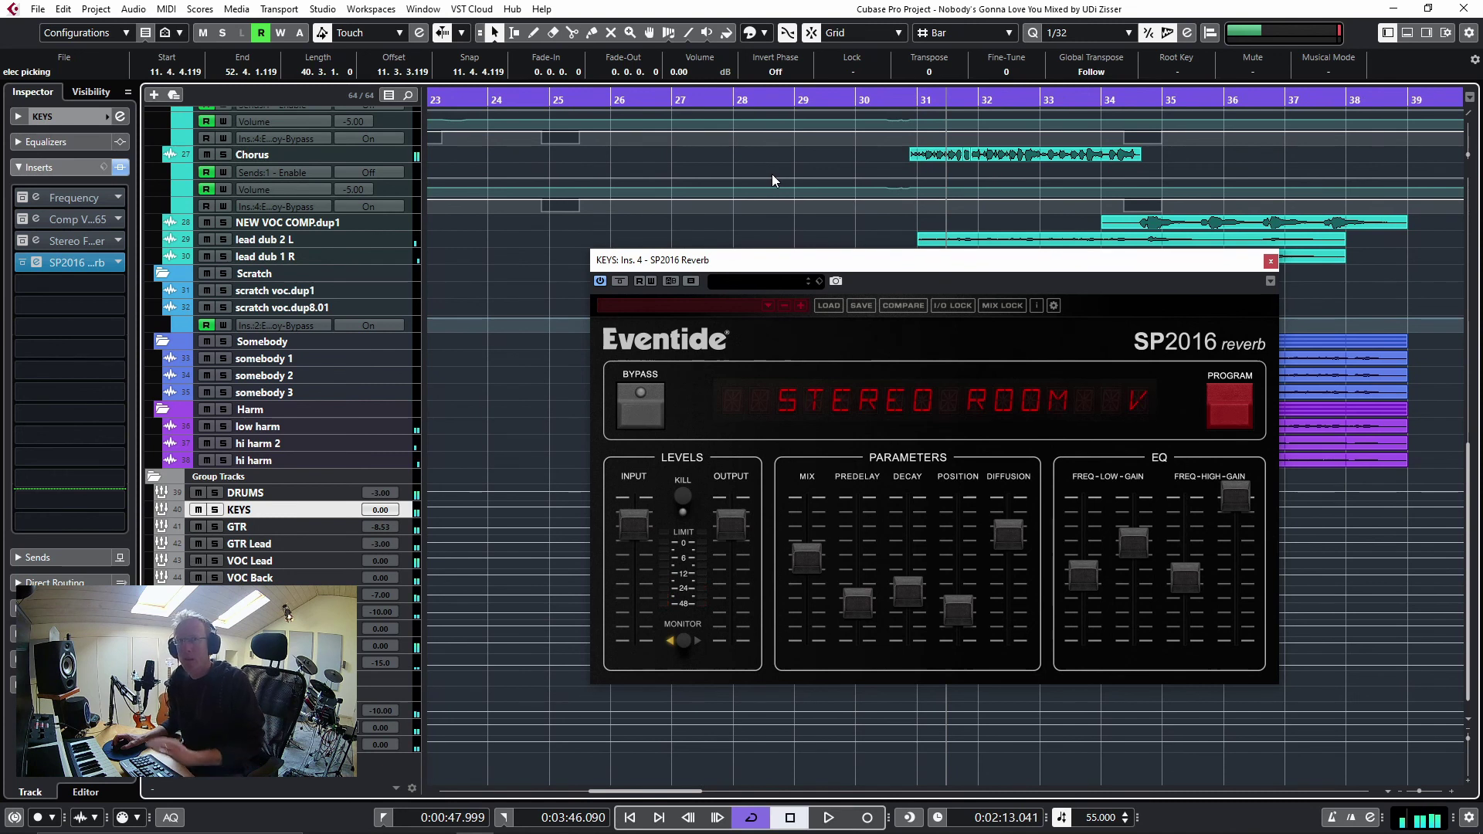
drag(824, 556, 805, 619)
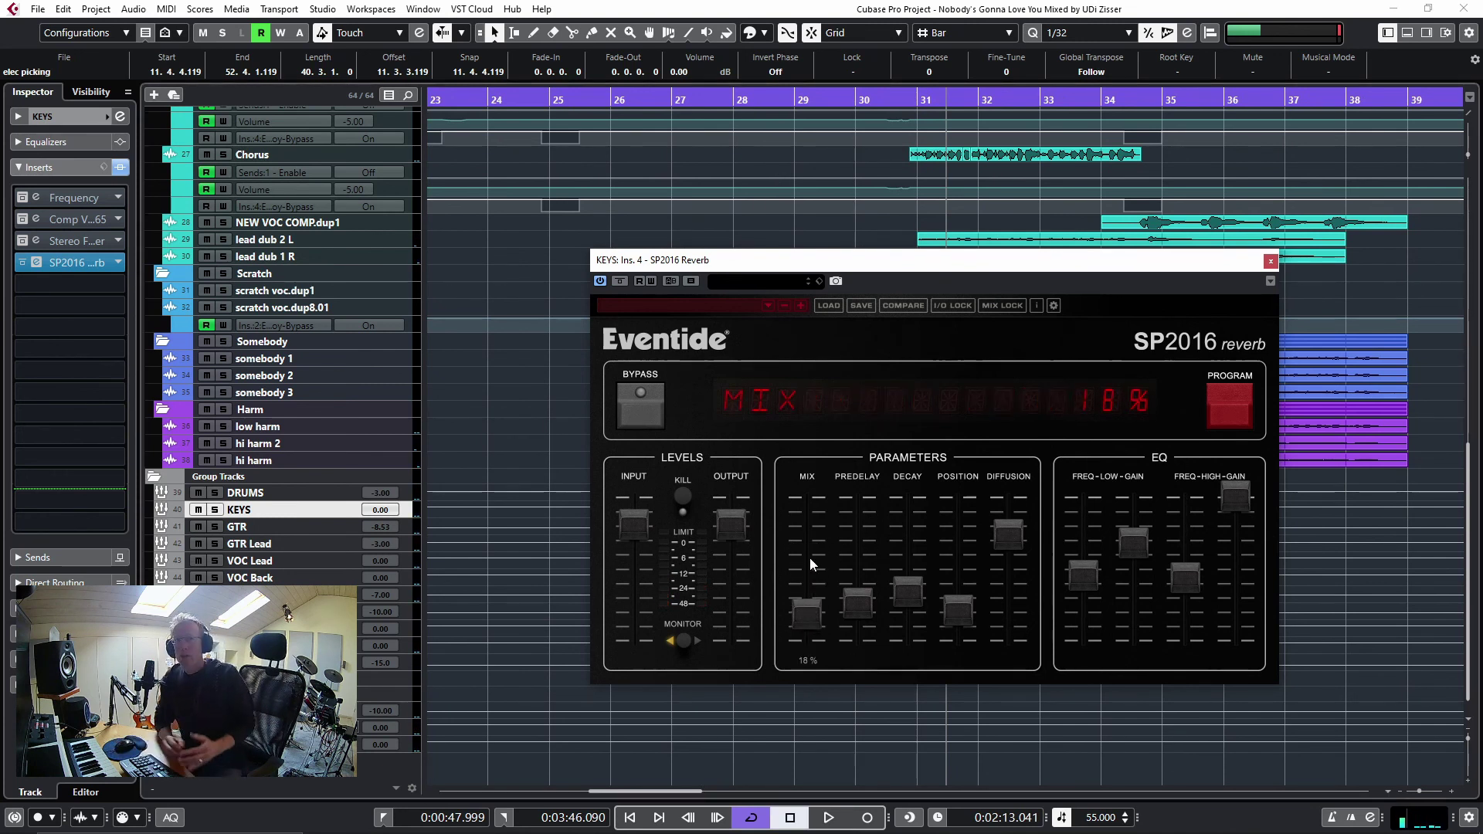